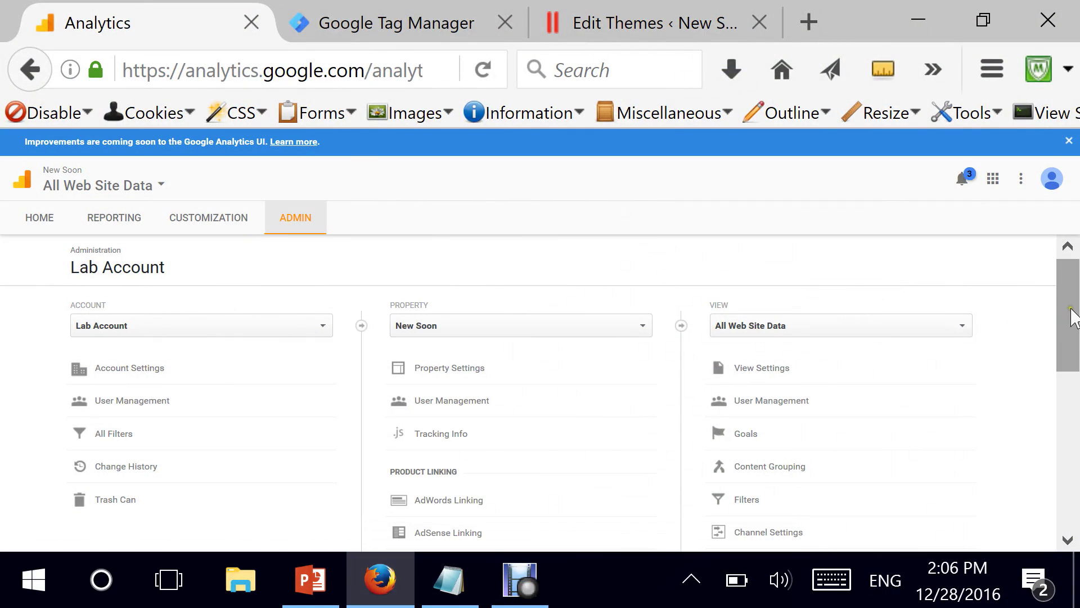
# Scroll the Admin page for Lab Account's New Soon property to show its property and view settings.
pyautogui.moveTo(1073, 313); pyautogui.dragTo(1057, 445)
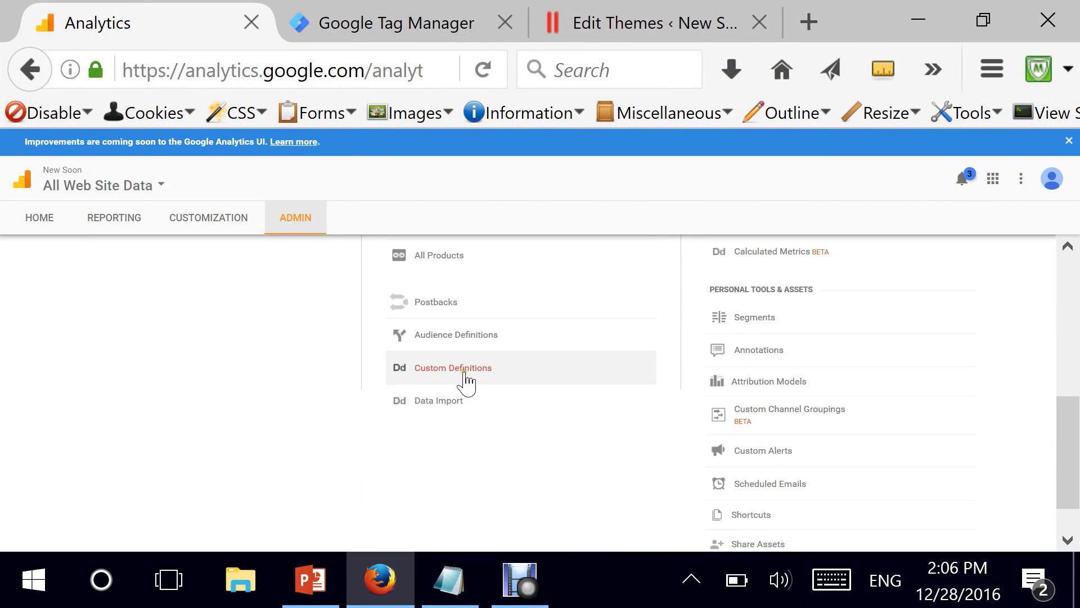
# Open New Soon's Custom Dimensions list and check the 19 dimensions left beside 404 PageError.
pyautogui.click(506, 371)
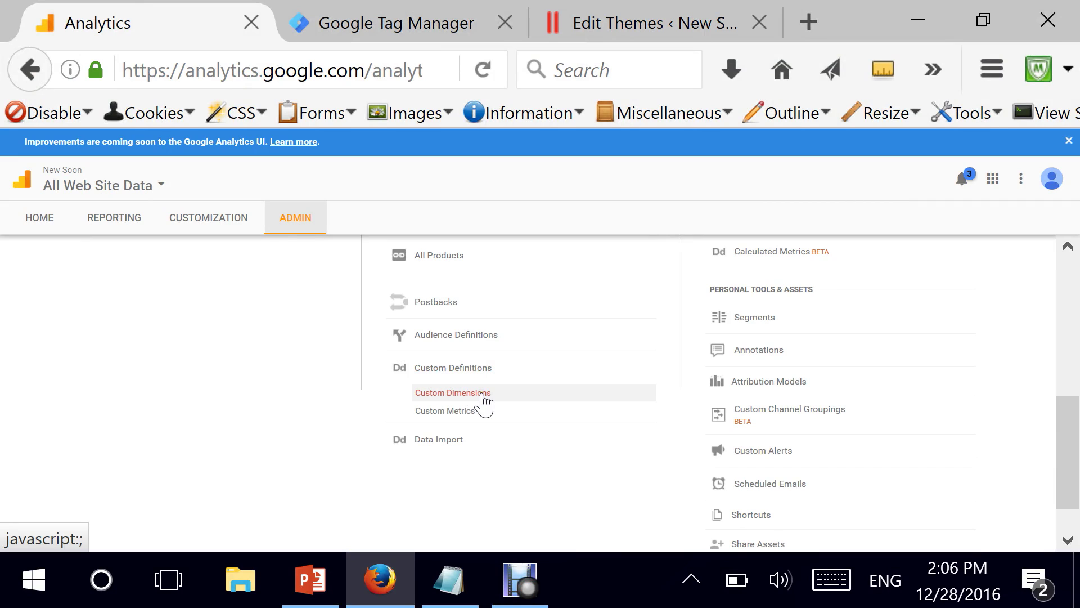
pyautogui.click(483, 401)
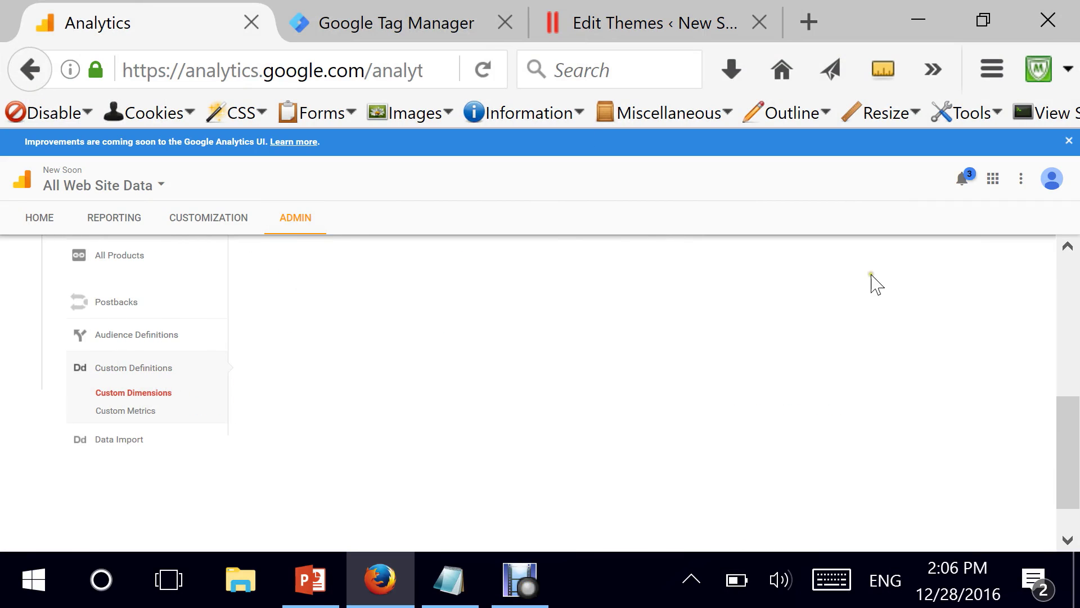
pyautogui.moveTo(1066, 412); pyautogui.dragTo(1046, 289)
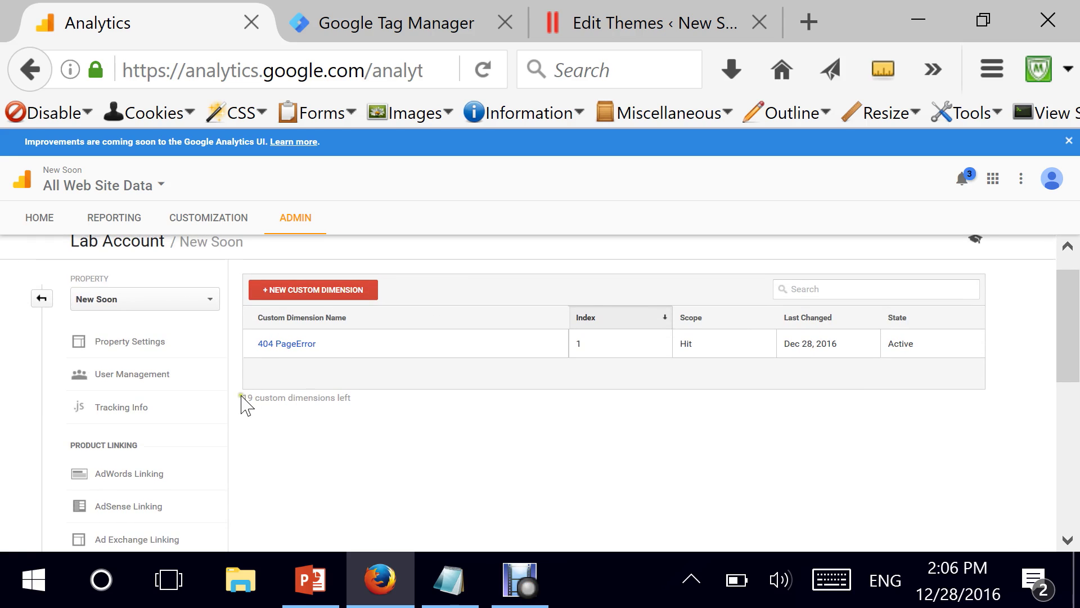
pyautogui.moveTo(244, 398); pyautogui.dragTo(352, 398)
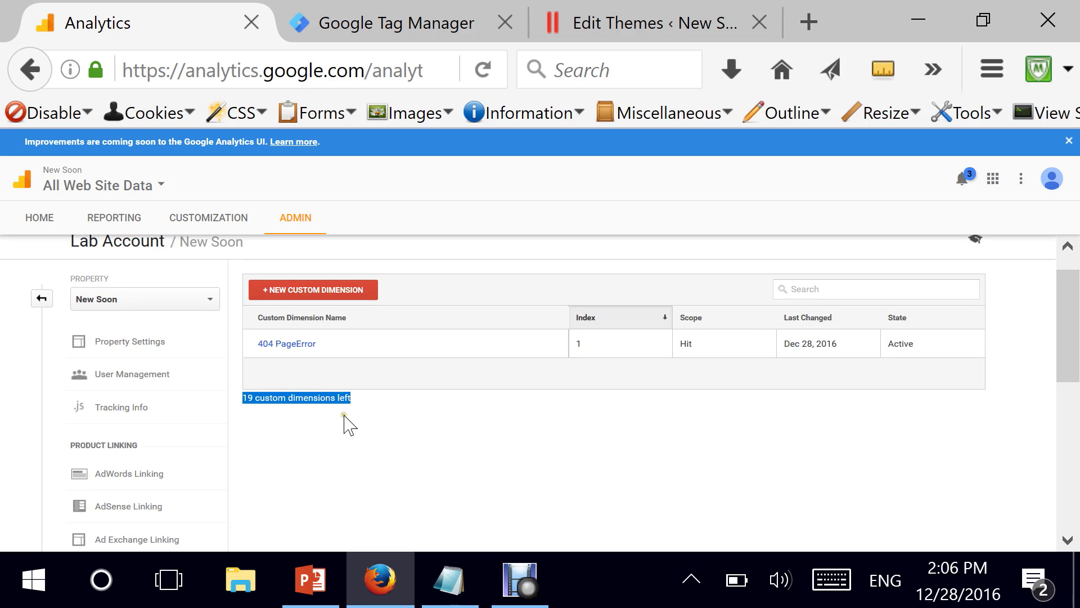
pyautogui.click(375, 394)
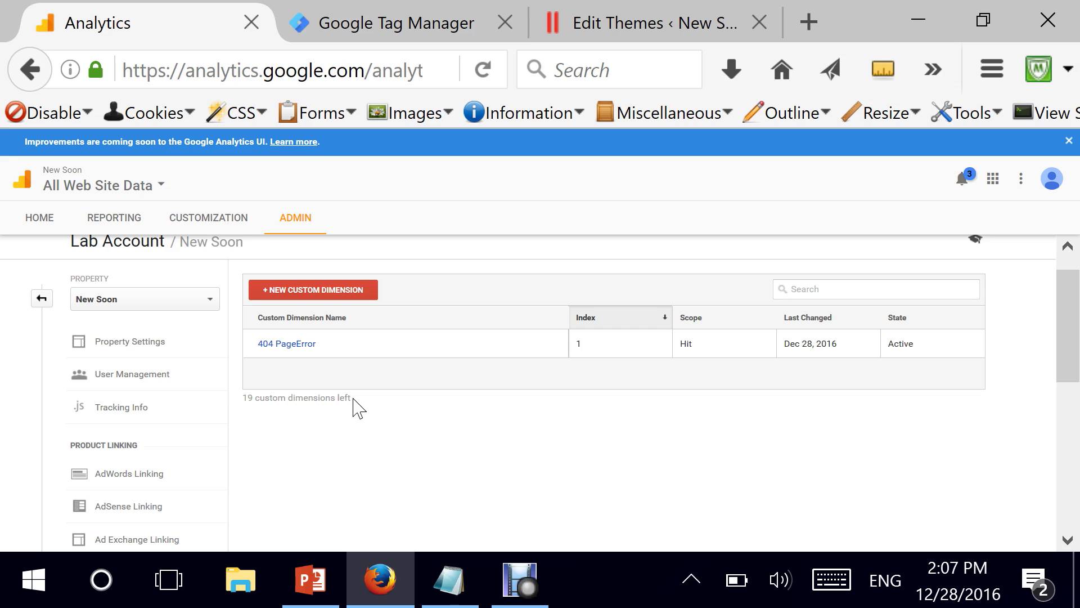
# Create a custom dimension named visitorMembershipType with Session scope.
pyautogui.click(345, 293)
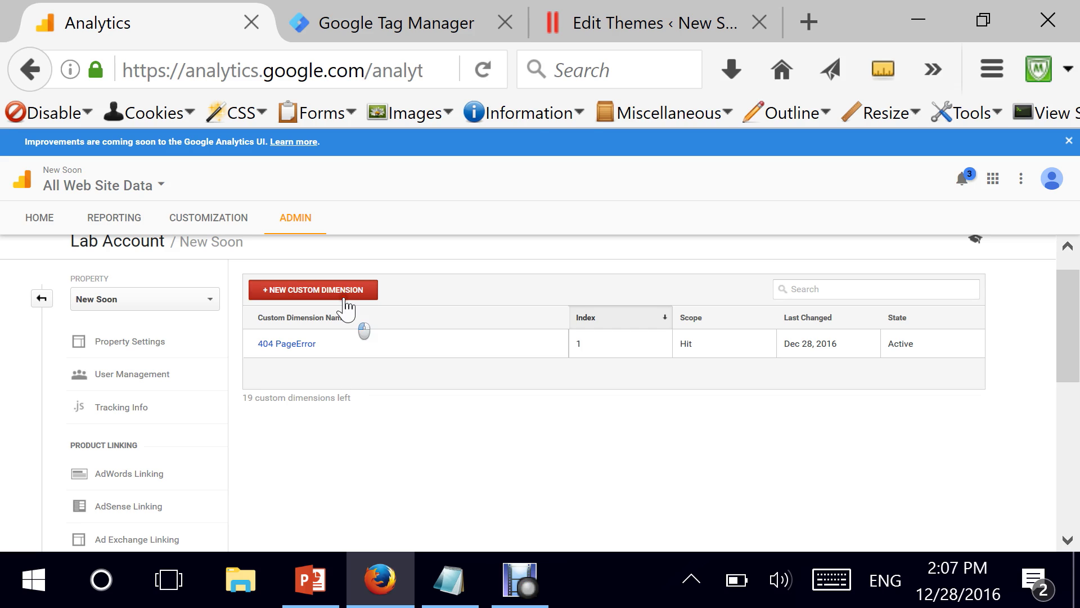
pyautogui.click(286, 336)
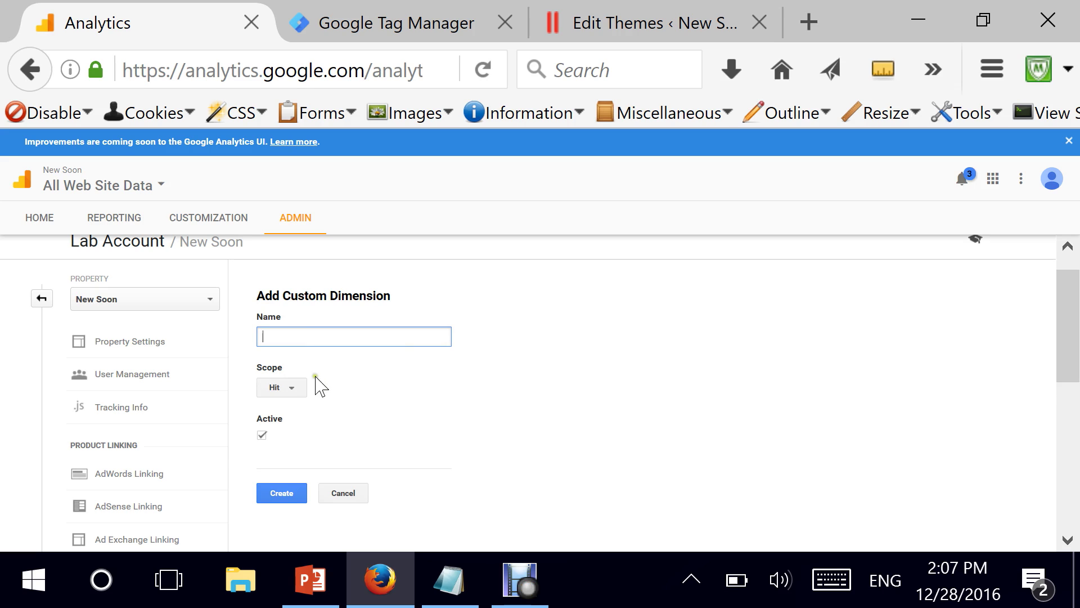
pyautogui.click(301, 387)
pyautogui.write('visitorMemb')
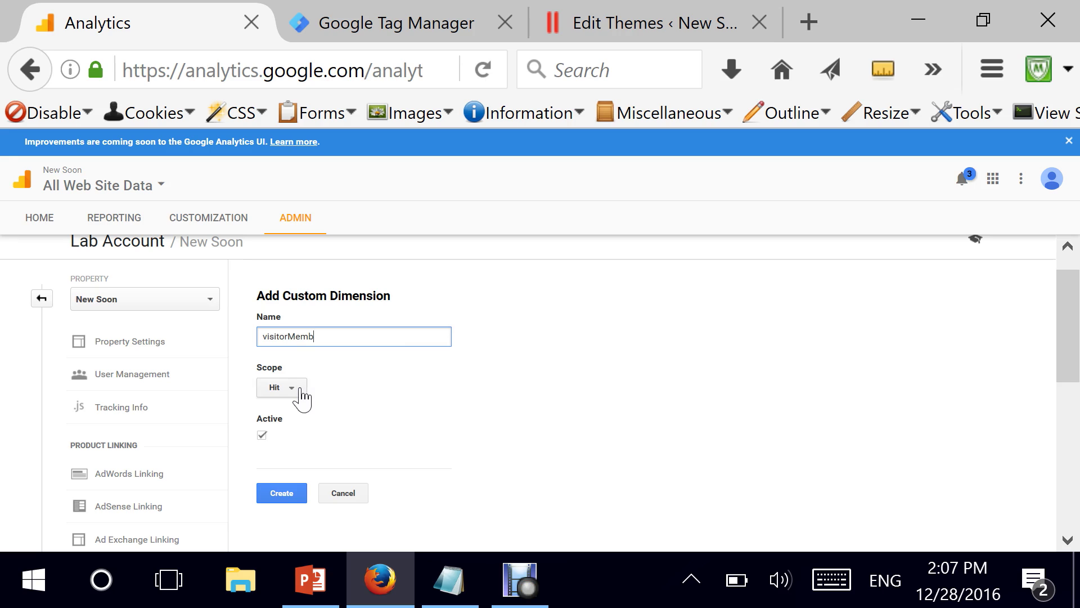
pyautogui.write('ershipType')
pyautogui.click(292, 389)
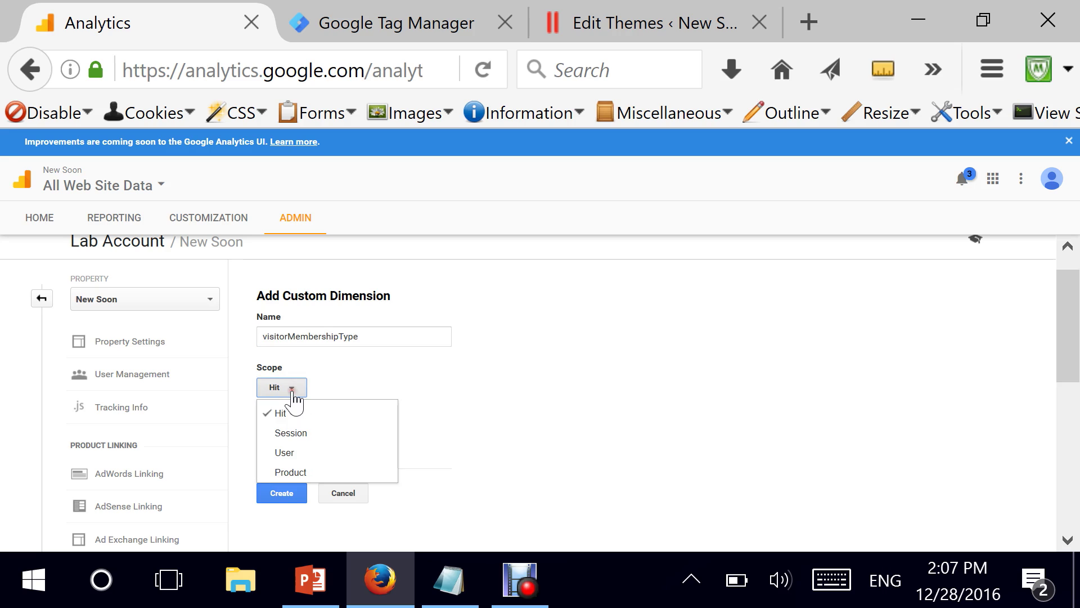
pyautogui.click(298, 431)
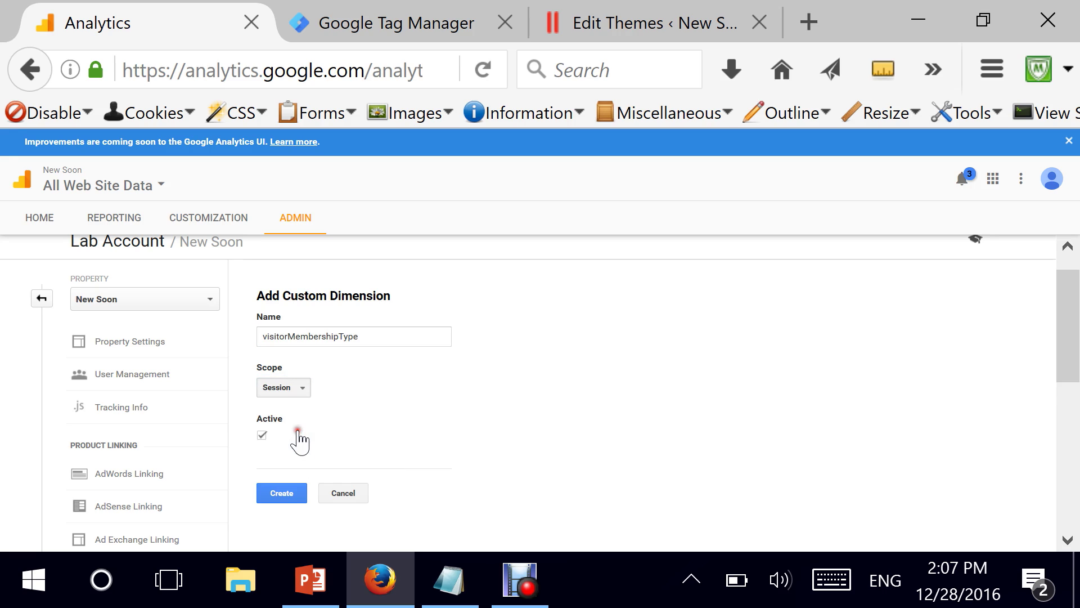
pyautogui.click(303, 391)
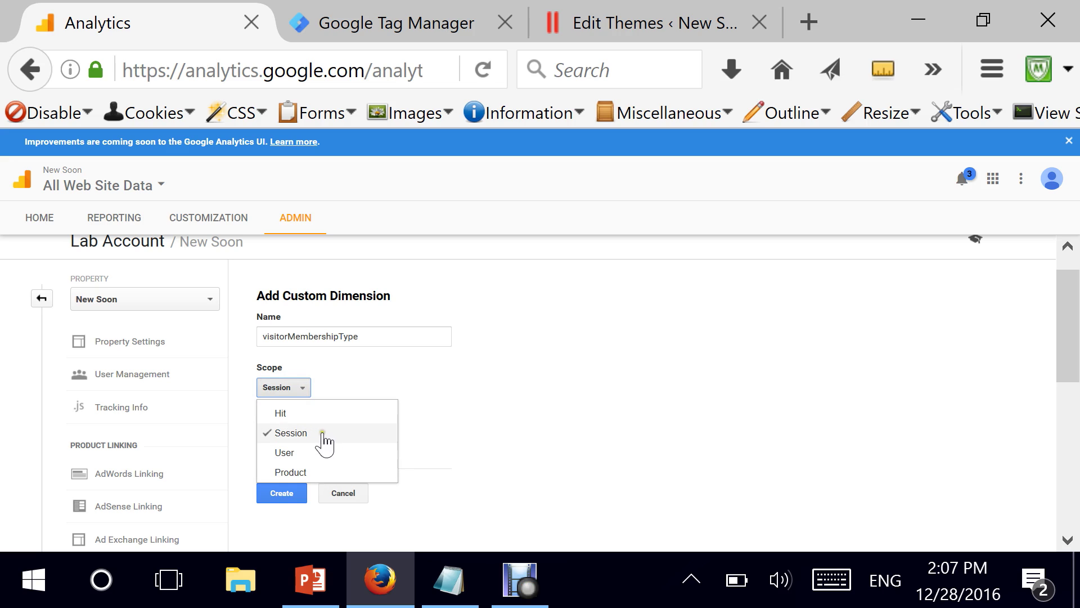
pyautogui.click(364, 374)
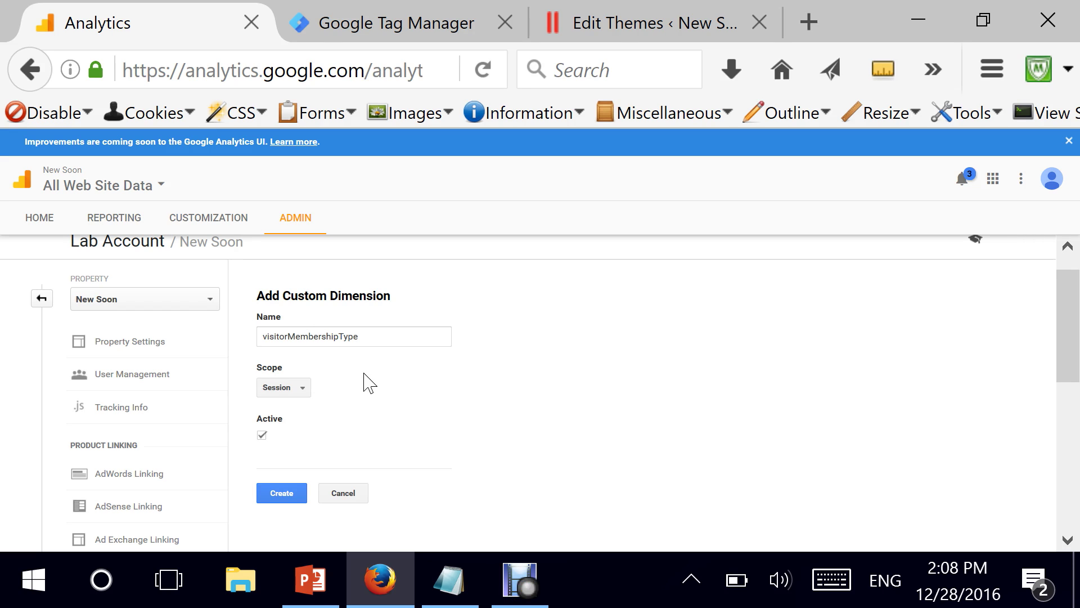
pyautogui.click(289, 499)
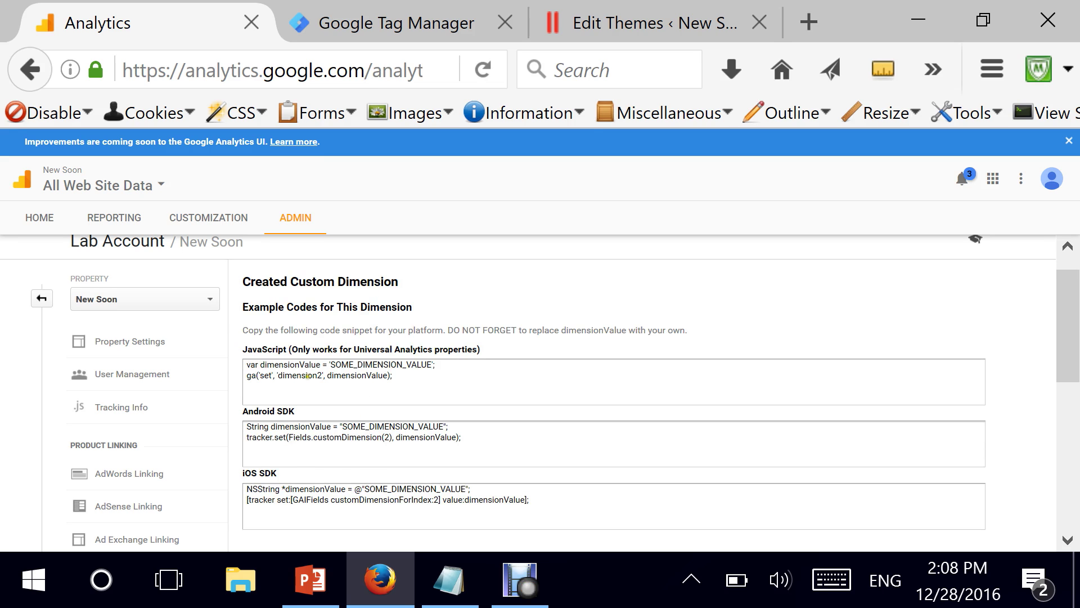
# Check index 2 in the JavaScript, Android and iOS snippets, then open visitorMembershipType from the list.
pyautogui.moveTo(314, 376); pyautogui.dragTo(321, 377)
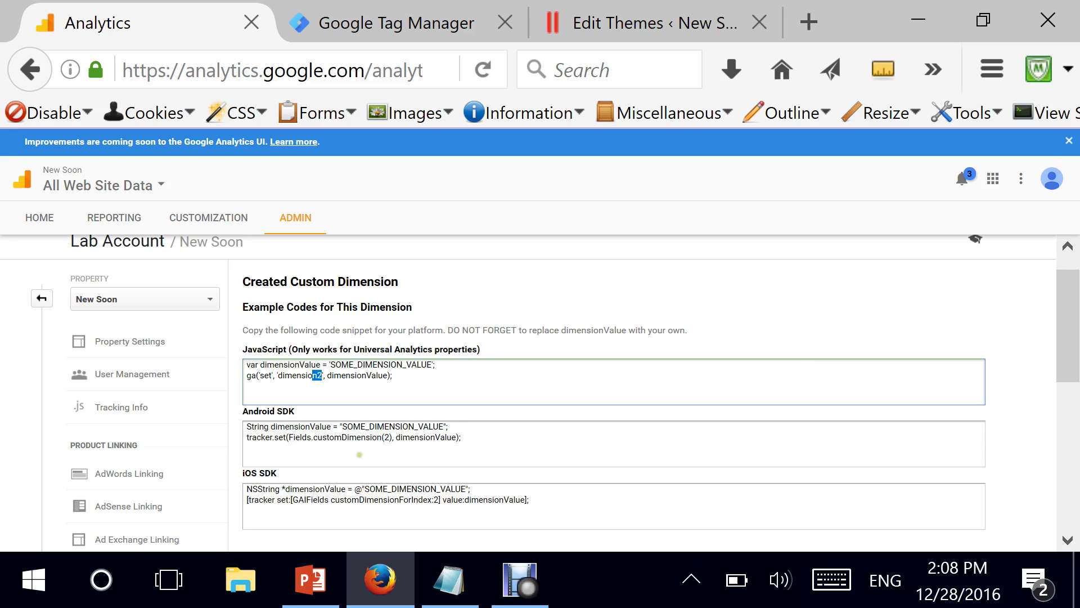
pyautogui.moveTo(382, 438); pyautogui.dragTo(390, 437)
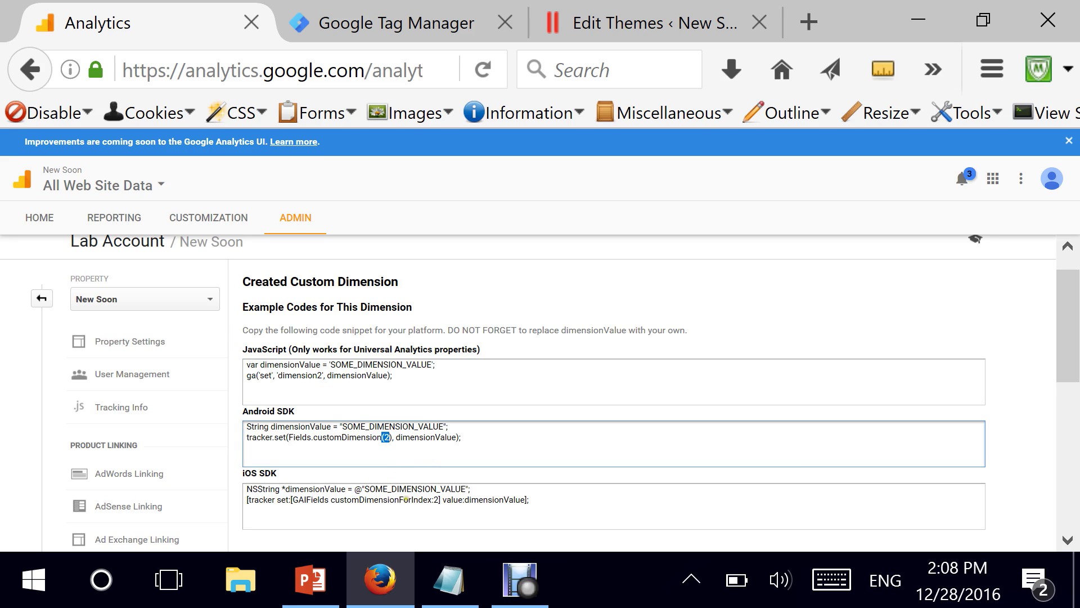
pyautogui.moveTo(394, 500); pyautogui.dragTo(440, 500)
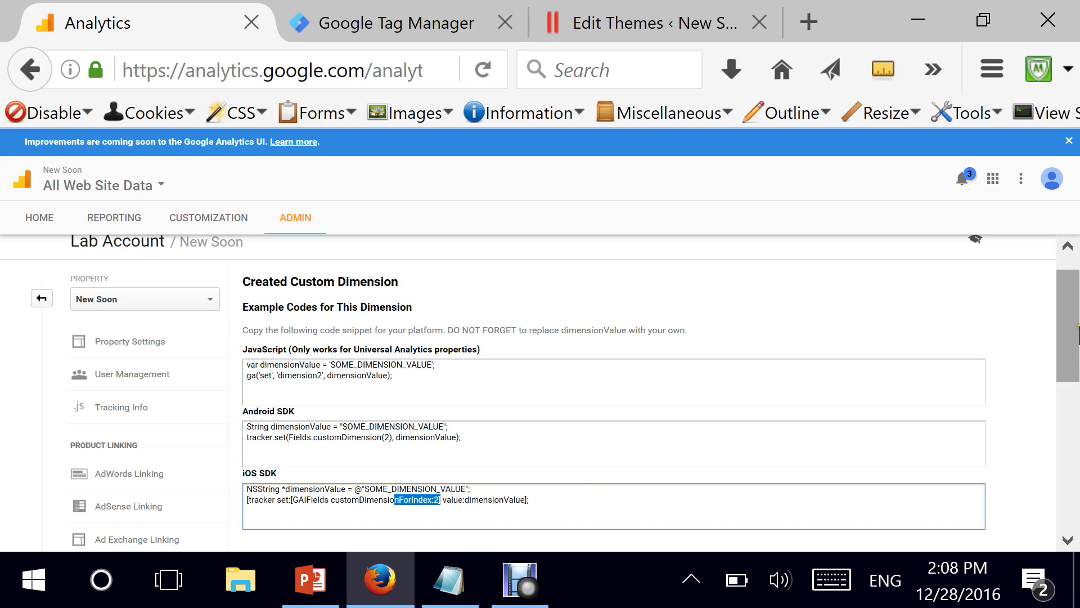
pyautogui.moveTo(1068, 349); pyautogui.dragTo(1068, 413)
pyautogui.click(268, 422)
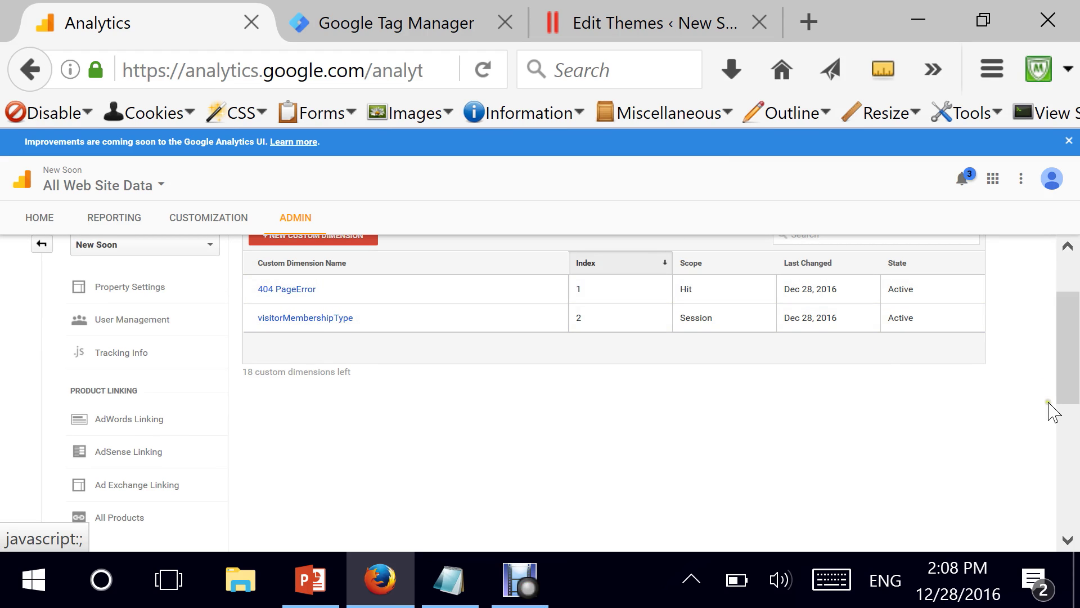
pyautogui.moveTo(1066, 378); pyautogui.dragTo(1065, 369)
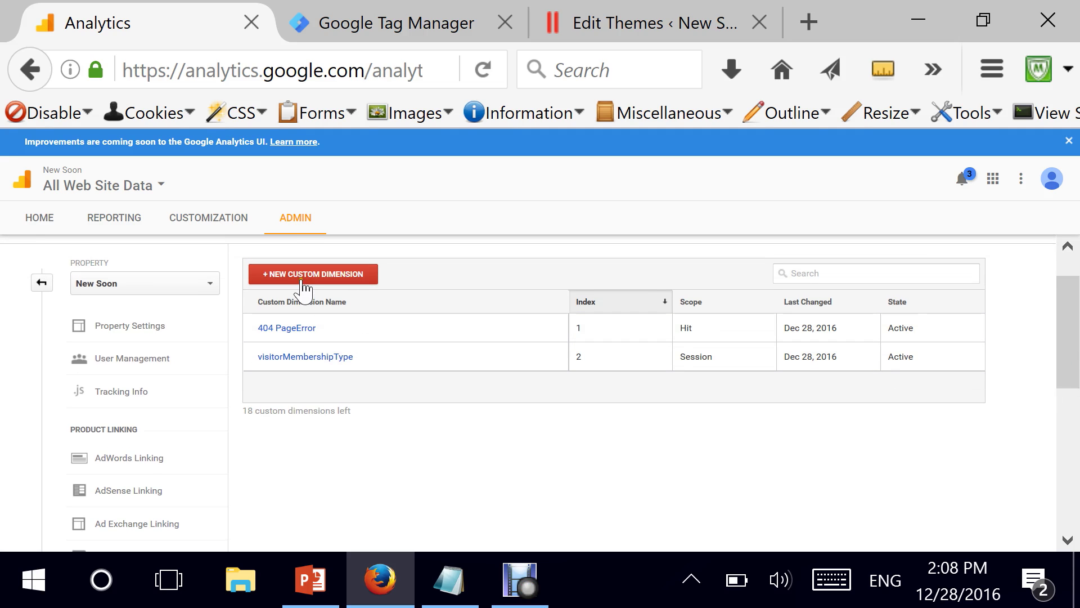
pyautogui.click(248, 355)
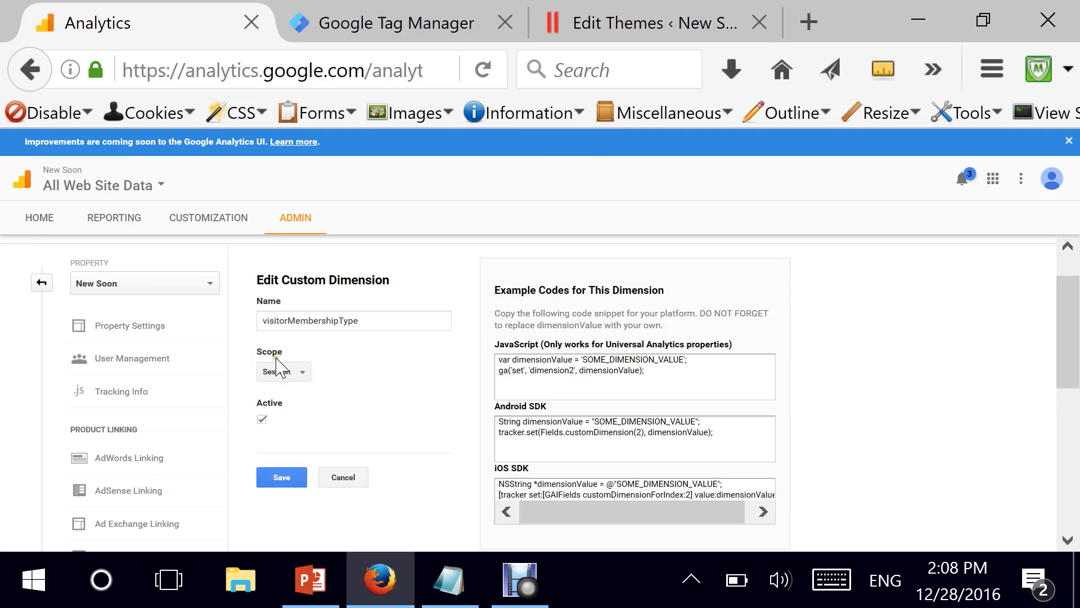
# Cancel the edit and create visitorIsLogged as a Session-scoped custom dimension.
pyautogui.click(343, 477)
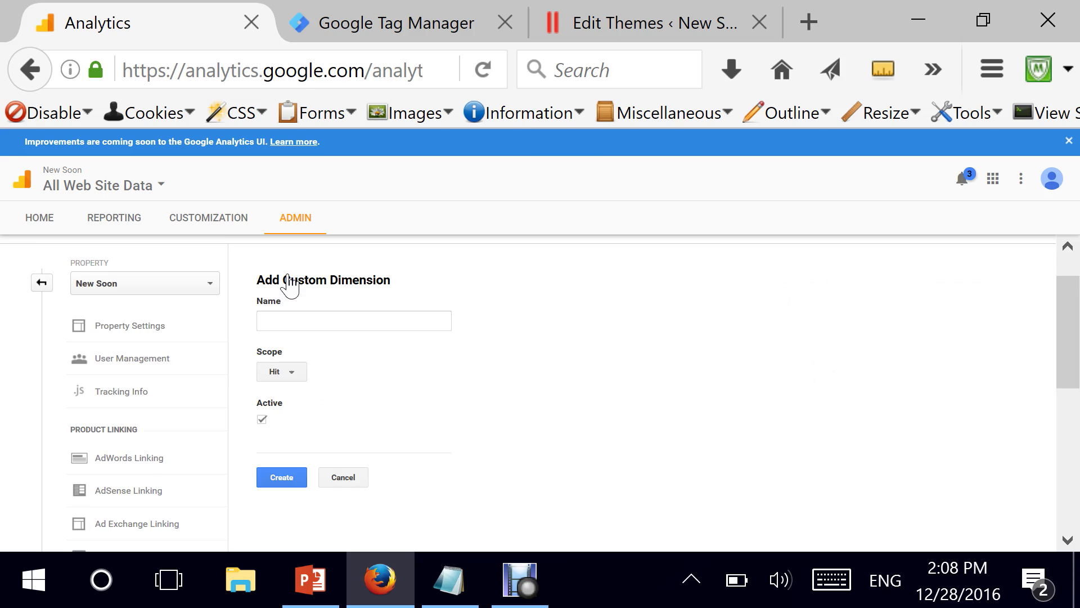
pyautogui.click(289, 317)
pyautogui.write('vi')
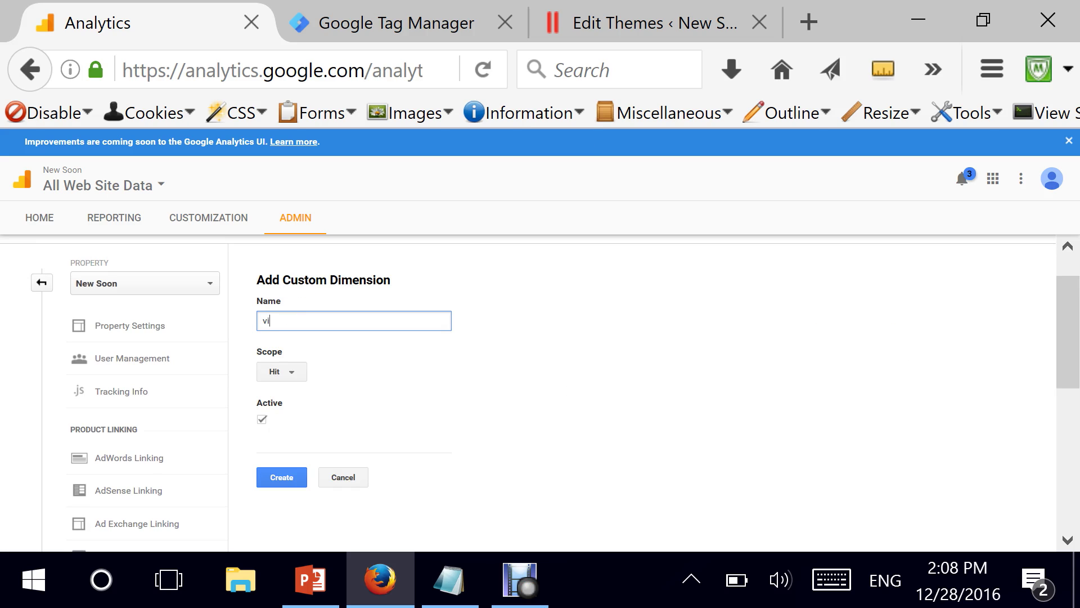
pyautogui.write('si')
pyautogui.write('torIsLogged')
pyautogui.click(283, 373)
pyautogui.click(304, 418)
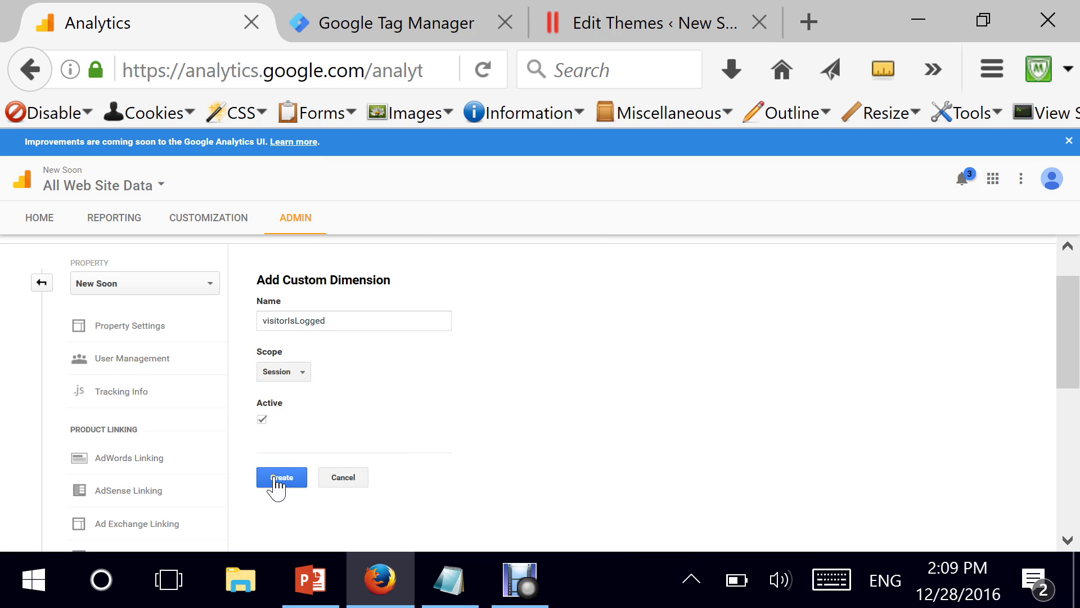
pyautogui.click(274, 478)
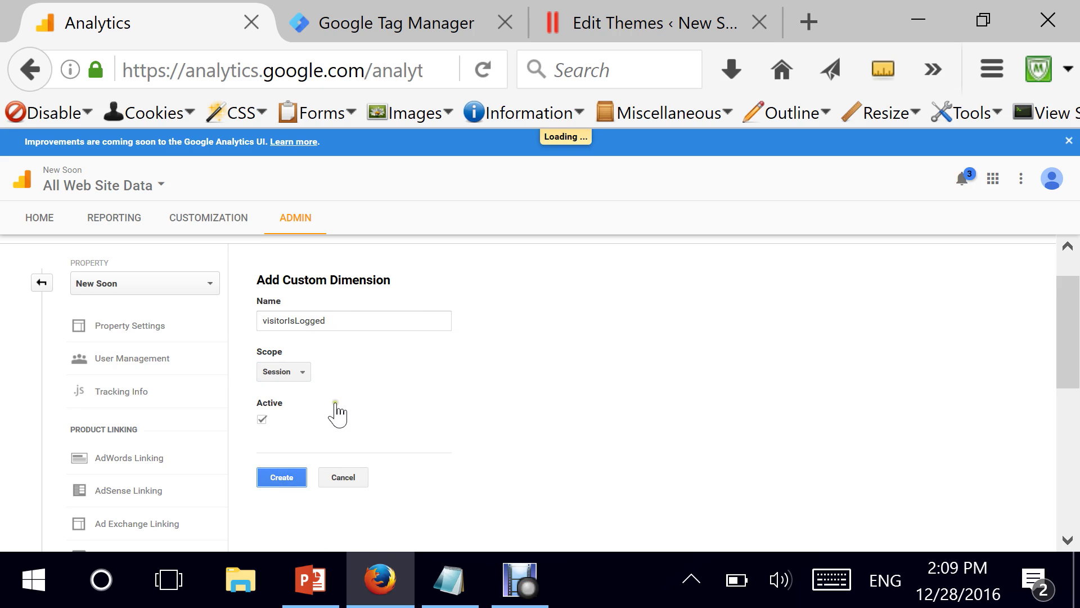
# Return to the list and create visitorIsPaidMember as a Session-scoped custom dimension.
pyautogui.scroll(-2, 475, 465)
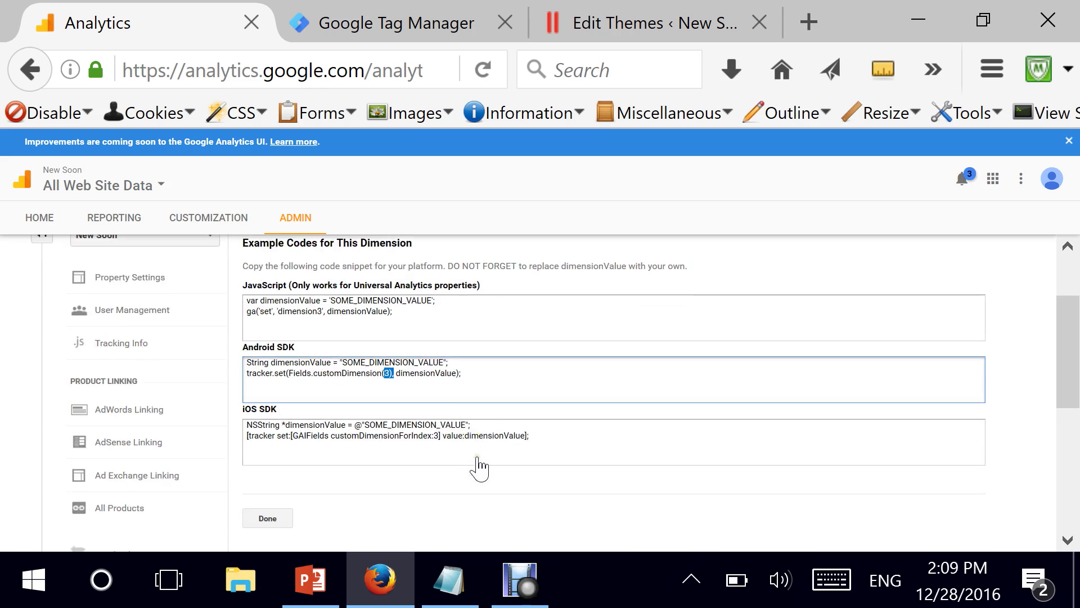
pyautogui.click(278, 496)
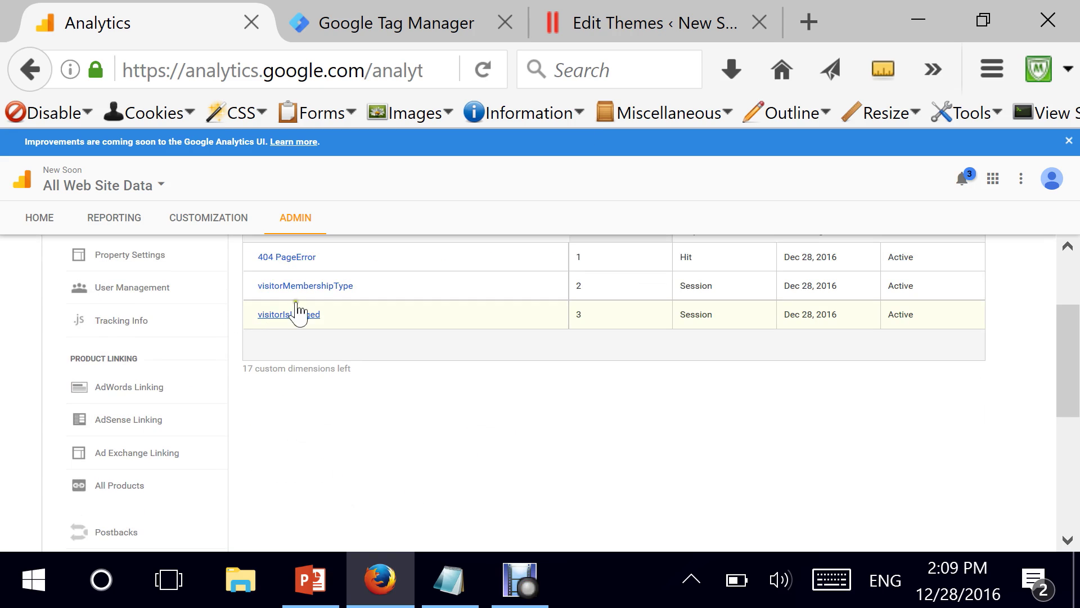
pyautogui.scroll(2, 236, 304)
pyautogui.click(289, 274)
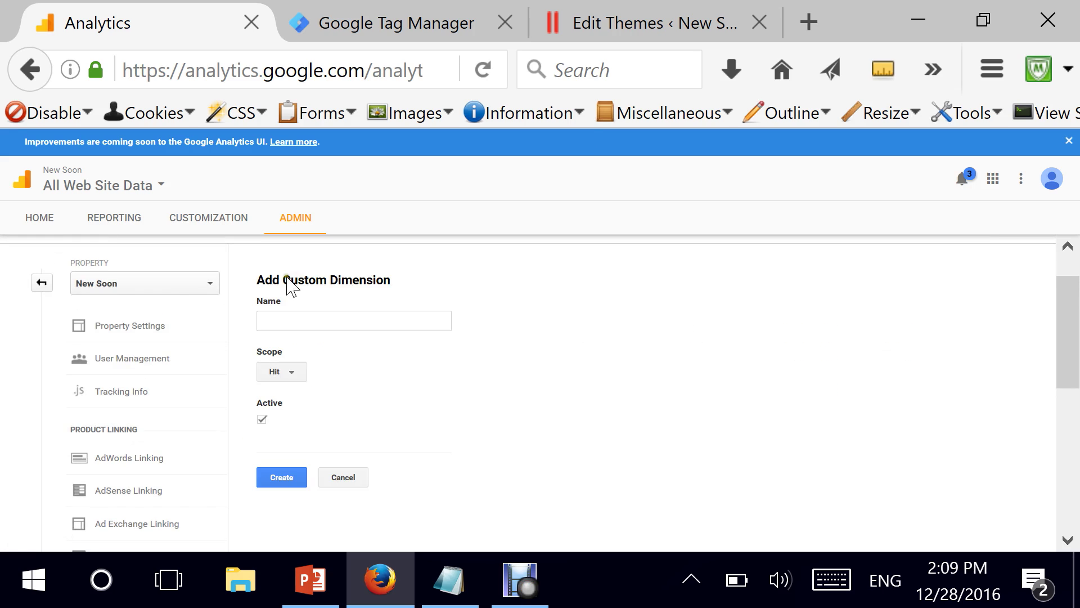
pyautogui.click(297, 318)
pyautogui.write('vis')
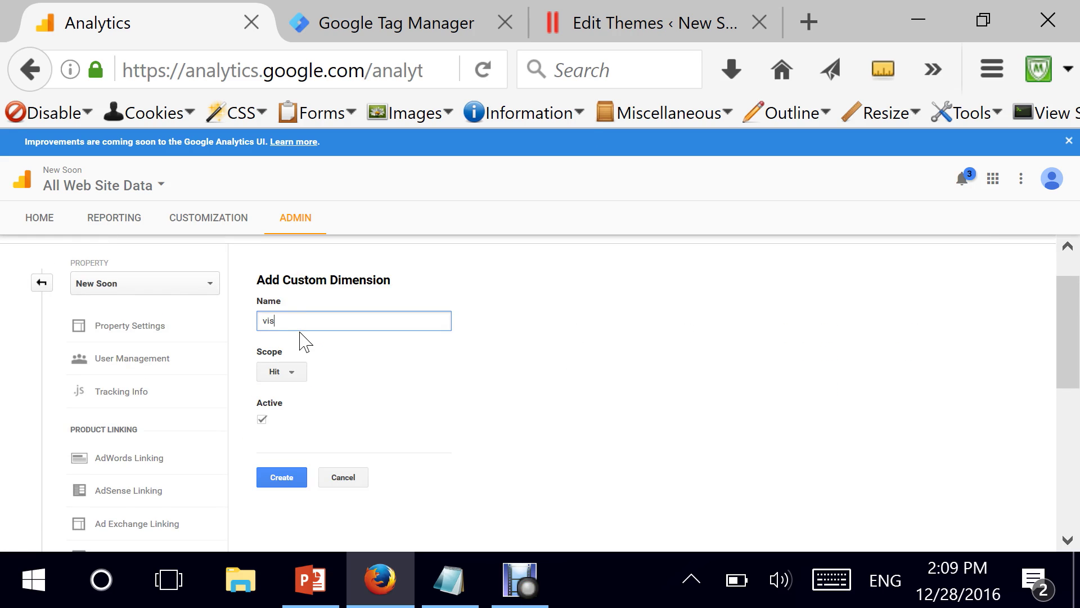
pyautogui.write('itorIsPaidMember')
pyautogui.click(288, 371)
pyautogui.click(307, 418)
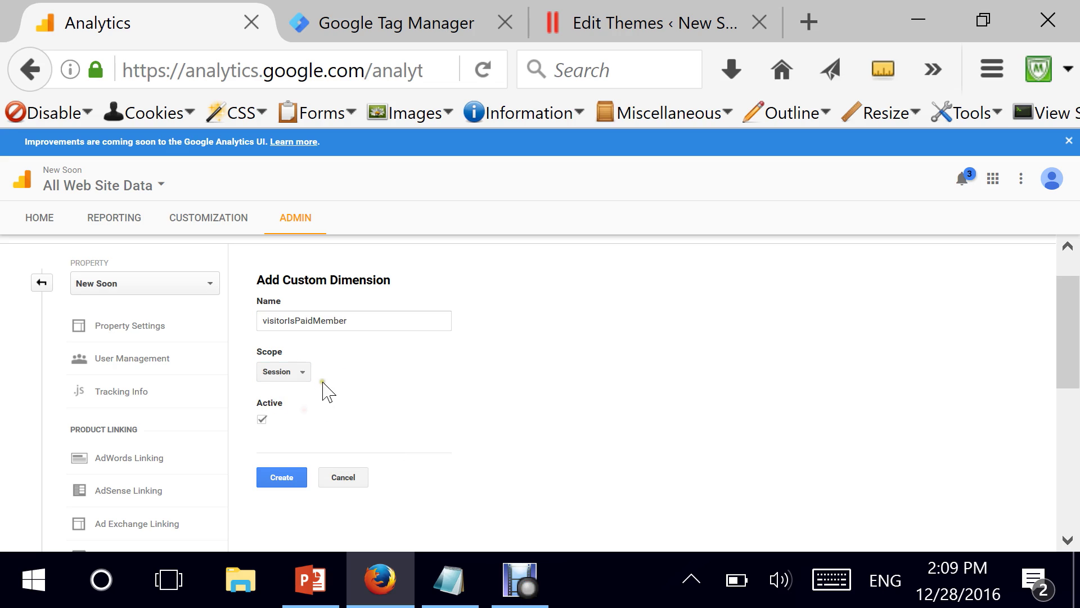
pyautogui.scroll(-1, 360, 378)
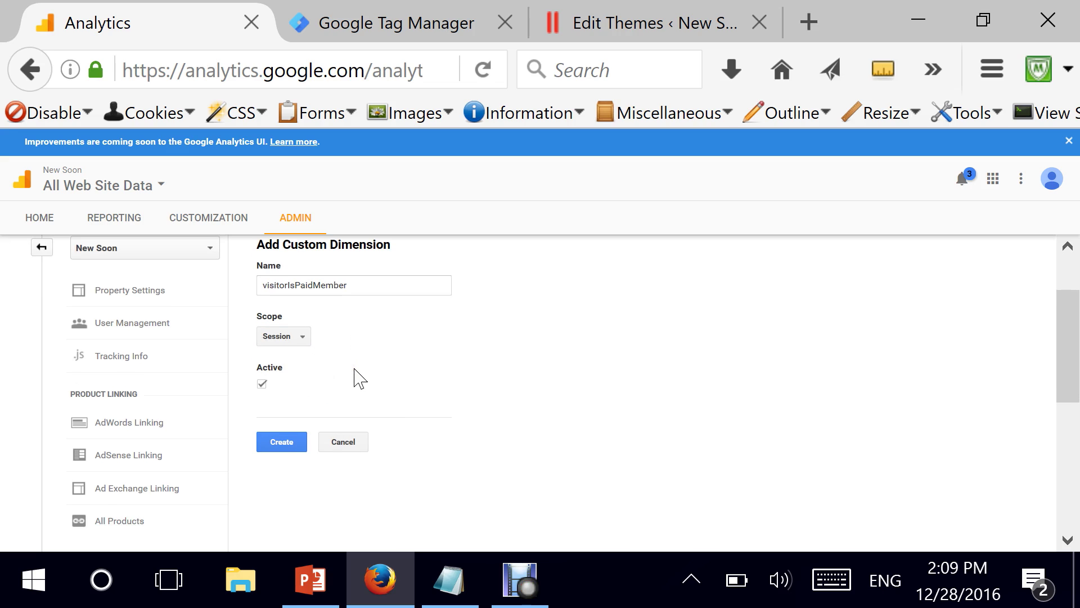
pyautogui.click(267, 445)
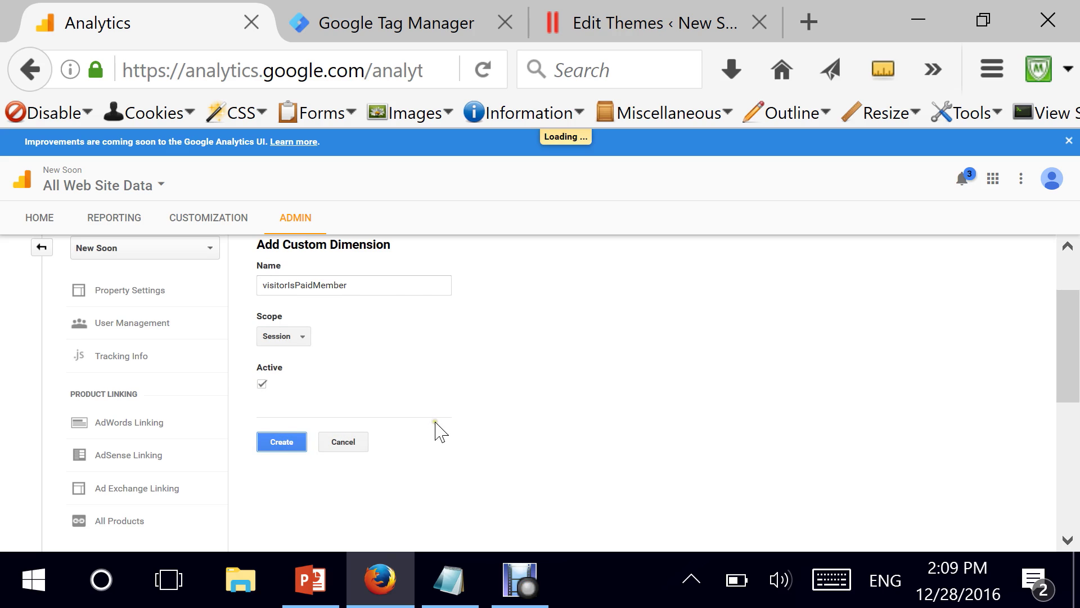
# Check index 4 in the Android and iOS example code, then return to the dimensions list.
pyautogui.scroll(-1, 393, 387)
pyautogui.doubleClick(385, 350)
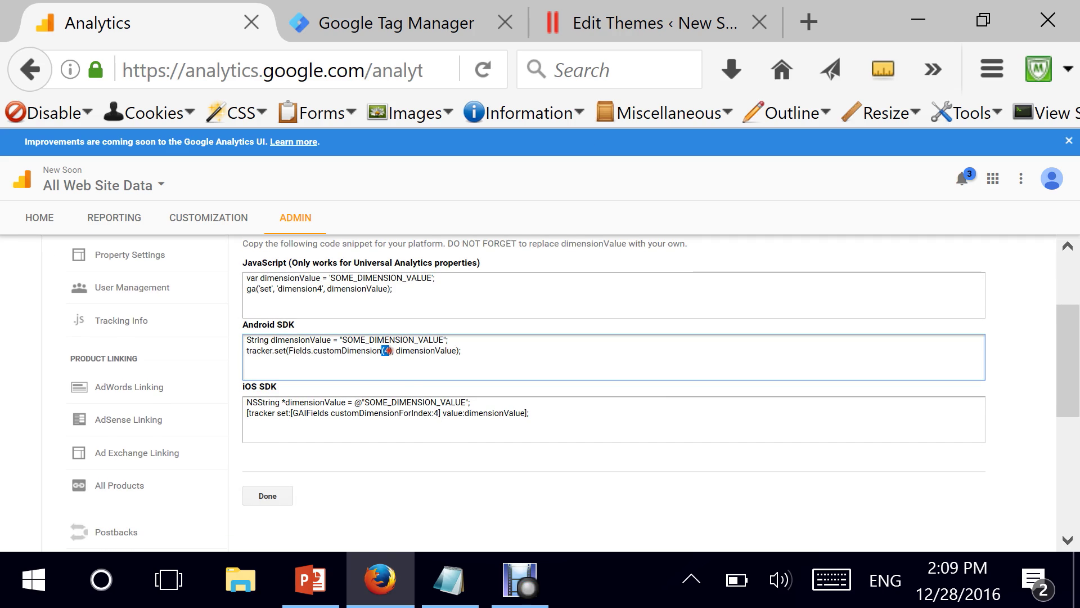
pyautogui.doubleClick(436, 413)
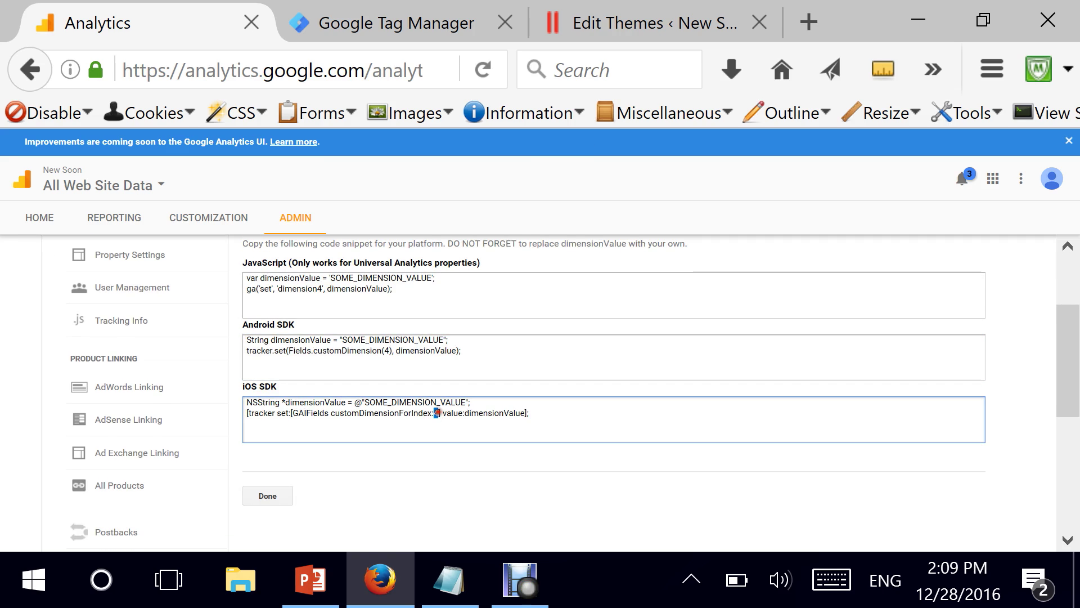
pyautogui.click(262, 500)
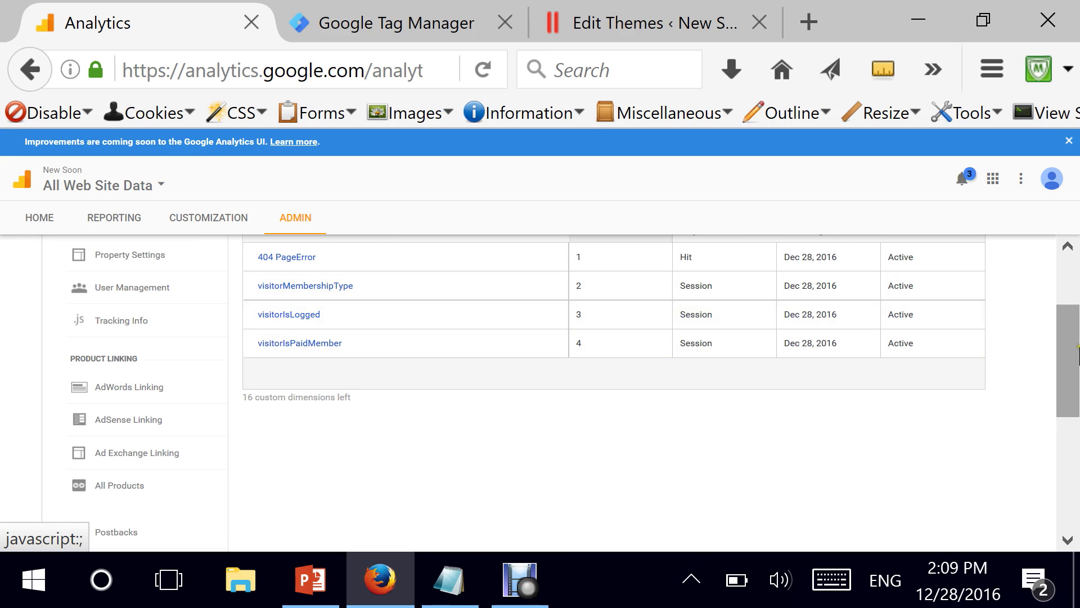
pyautogui.moveTo(1069, 339); pyautogui.dragTo(1073, 355)
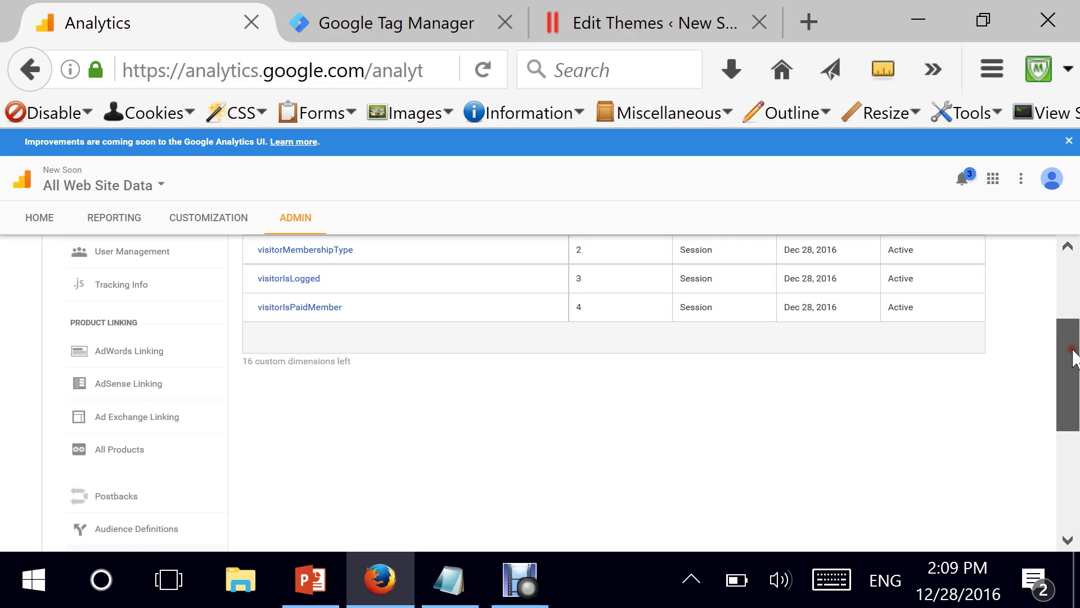
pyautogui.moveTo(1073, 357); pyautogui.dragTo(1073, 348)
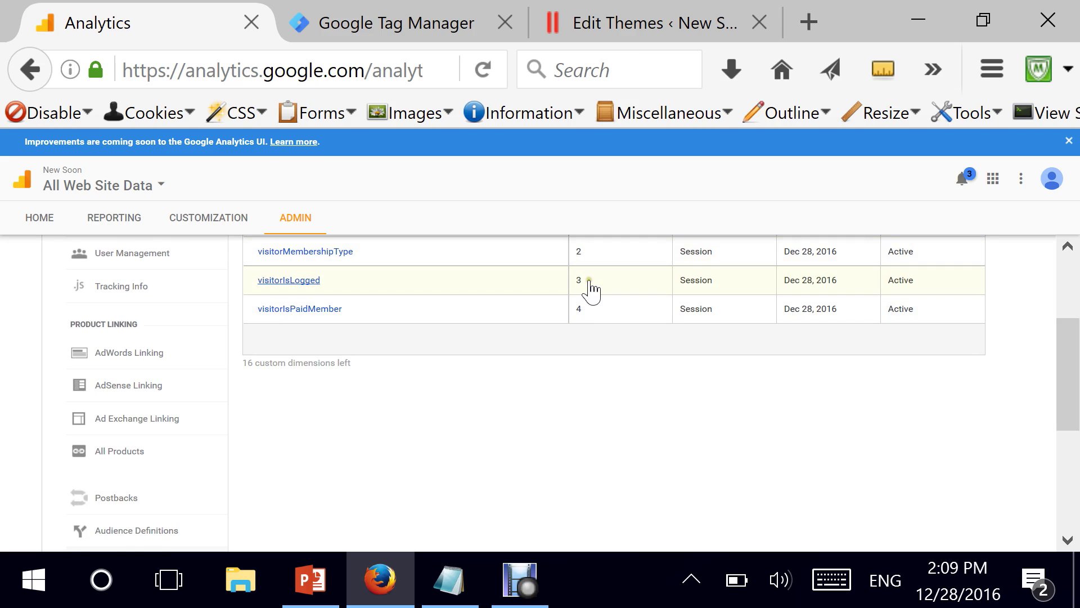
pyautogui.moveTo(1068, 397); pyautogui.dragTo(1069, 306)
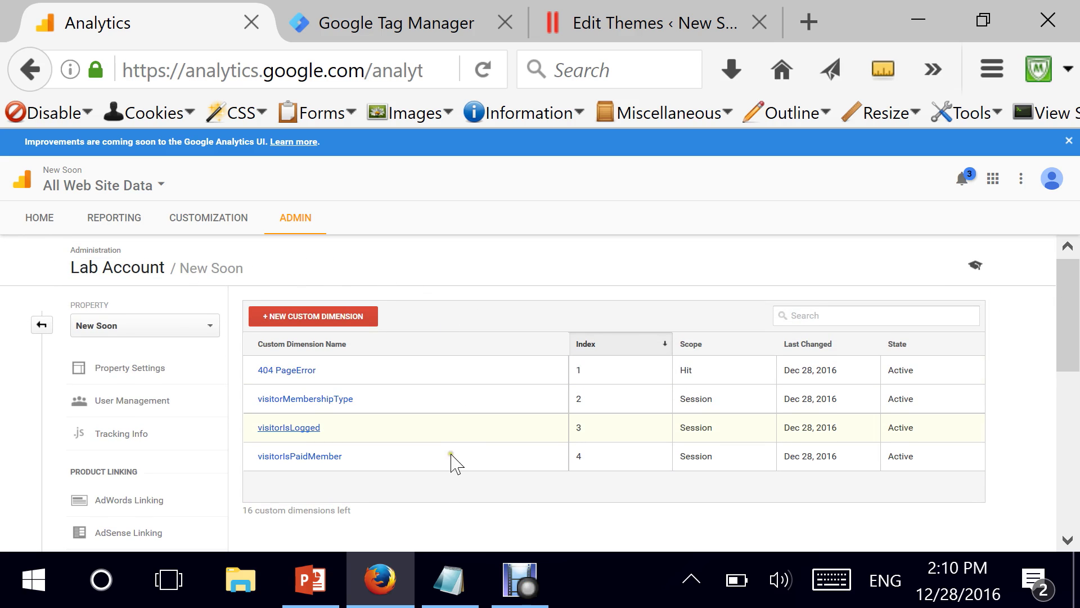
# Look over the dataLayer code in Notepad's code.txt, then go to WordPress's Edit Themes page in Firefox.
pyautogui.click(454, 592)
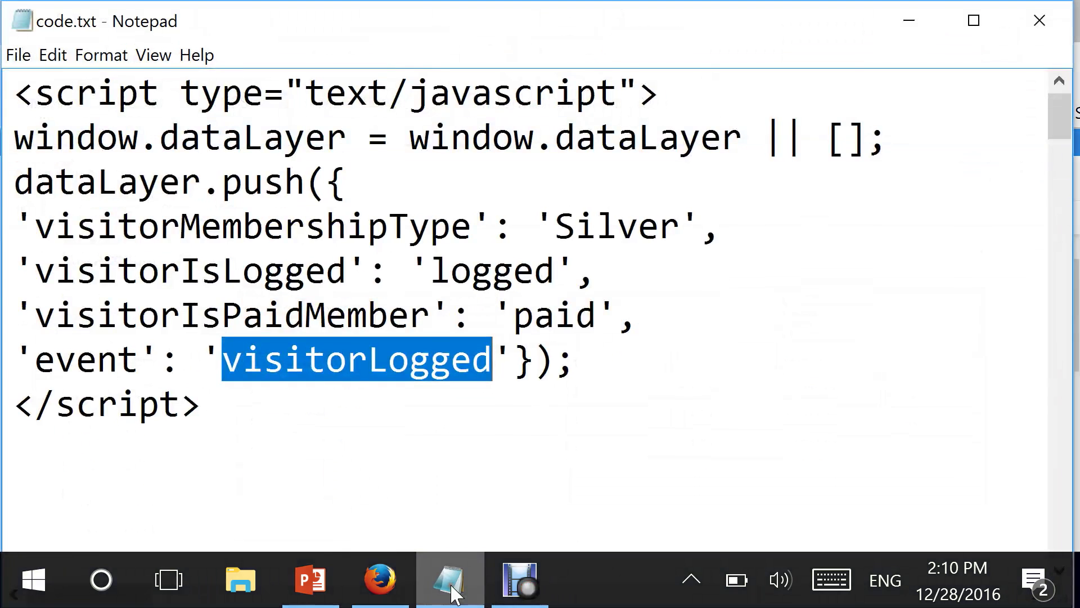
pyautogui.click(326, 227)
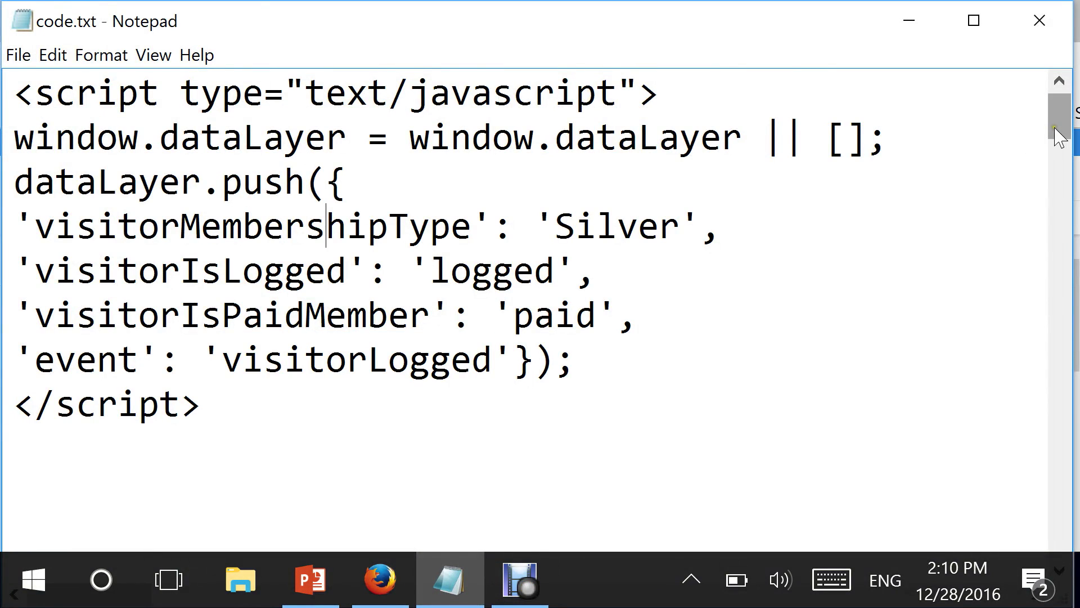
pyautogui.moveTo(380, 598)
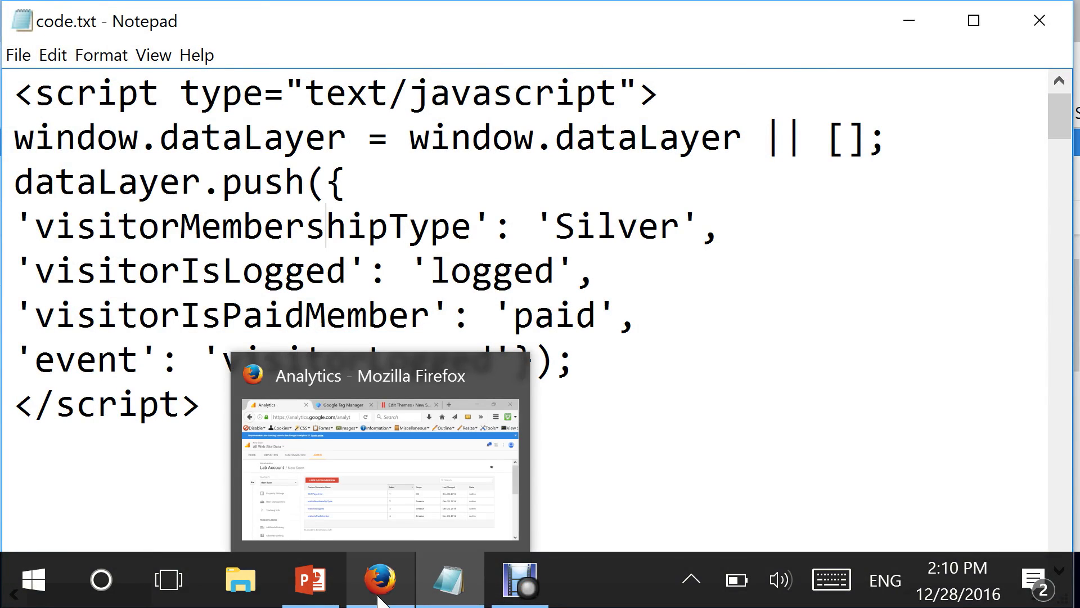
pyautogui.click(380, 599)
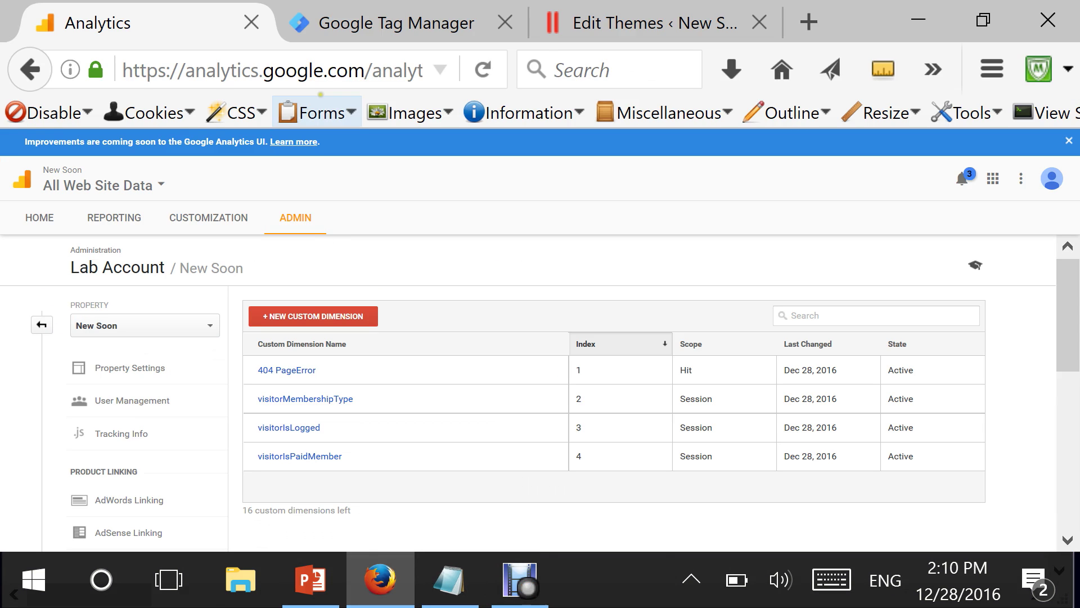
pyautogui.click(580, 25)
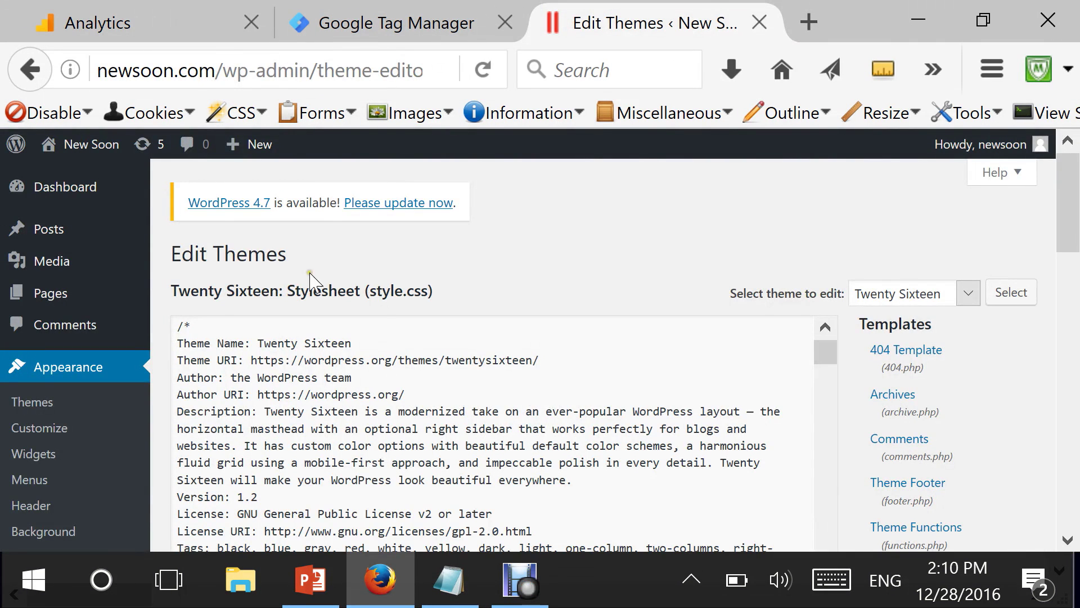
# Open Twenty Sixteen's Theme Functions (functions.php) and scroll down through its code.
pyautogui.moveTo(1071, 230); pyautogui.dragTo(1075, 293)
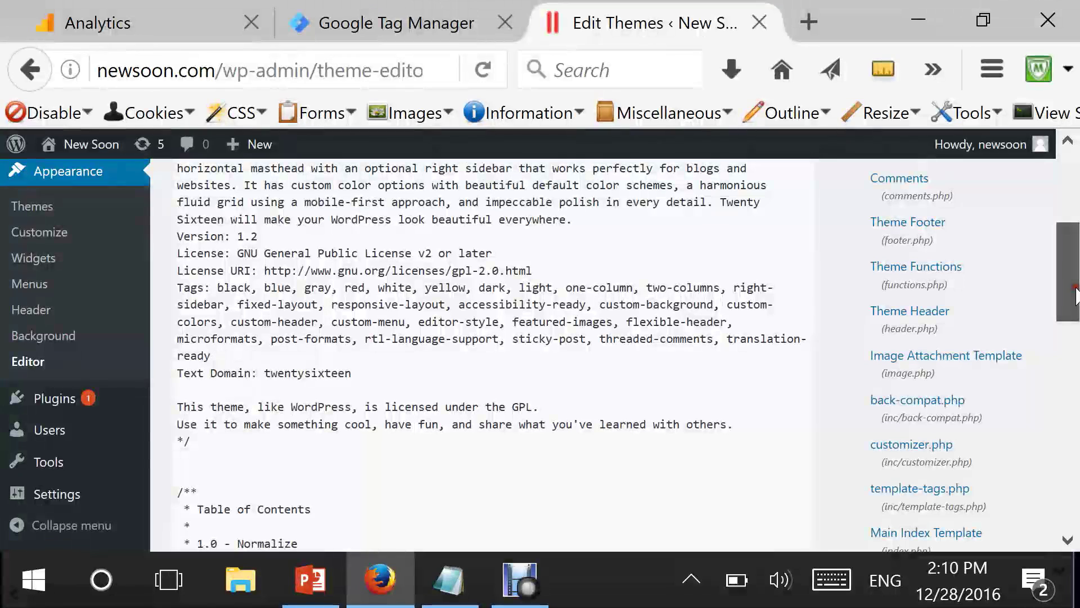
pyautogui.click(891, 270)
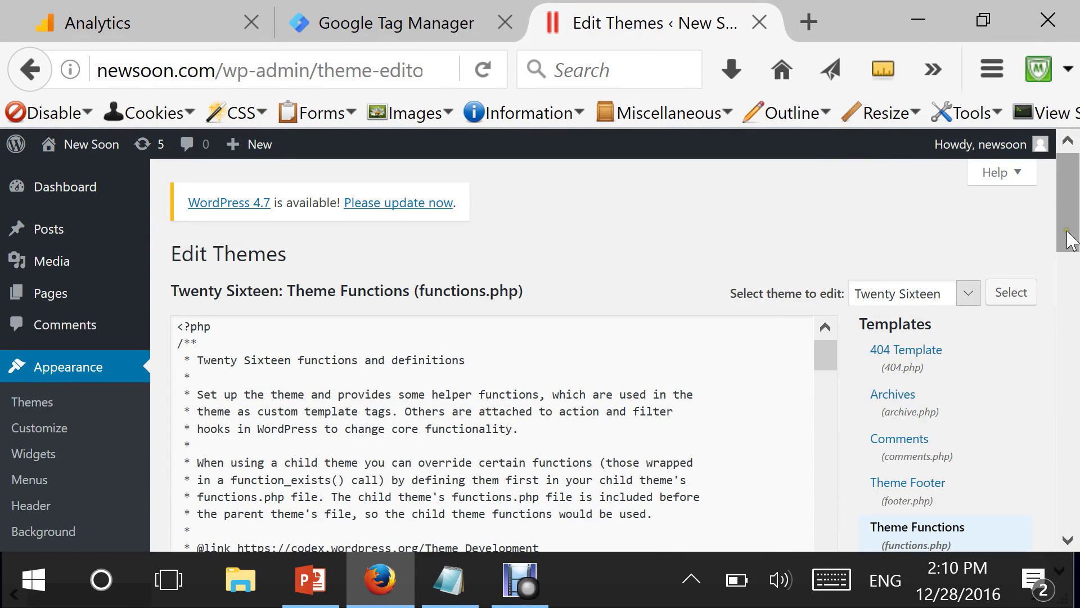
pyautogui.moveTo(1068, 236); pyautogui.dragTo(1070, 259)
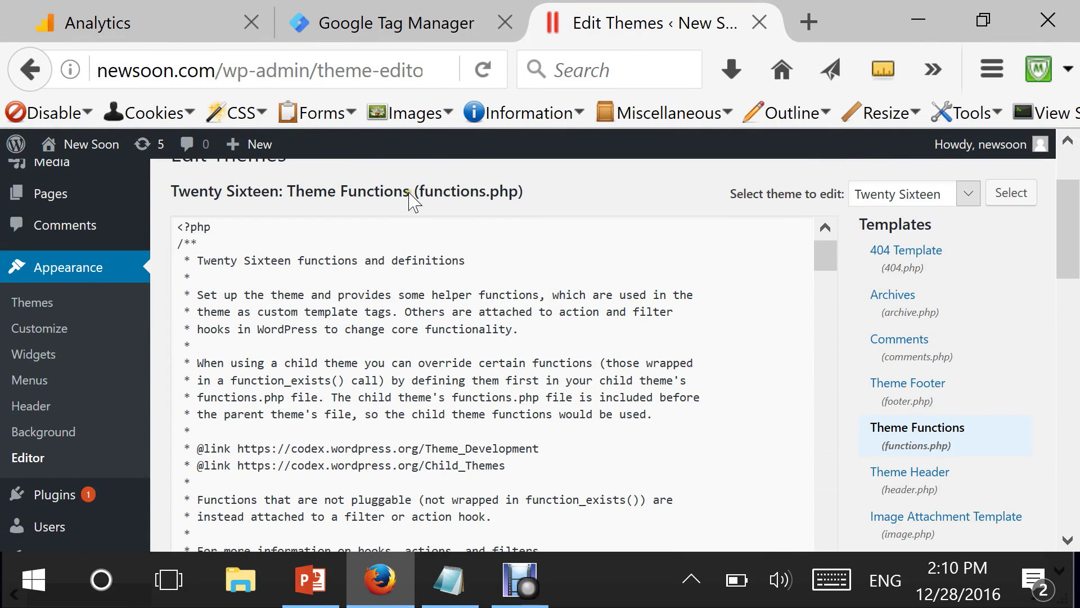
pyautogui.moveTo(415, 191); pyautogui.dragTo(523, 198)
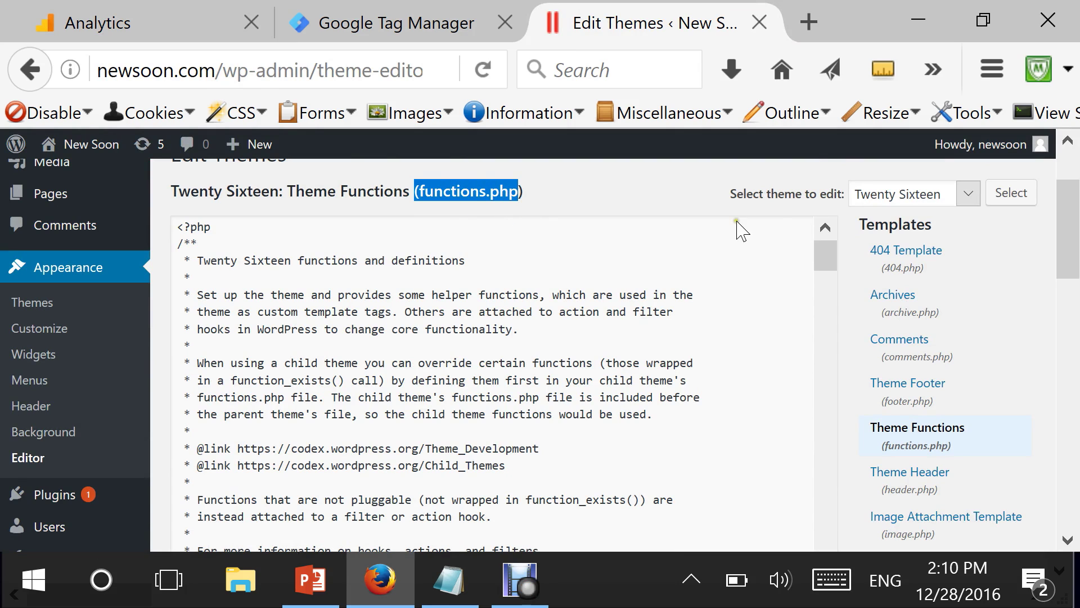
pyautogui.moveTo(1075, 248); pyautogui.dragTo(1074, 440)
# In code.txt, highlight the opening script tag, the dataLayer declaration and the dataLayer.push call.
pyautogui.click(445, 586)
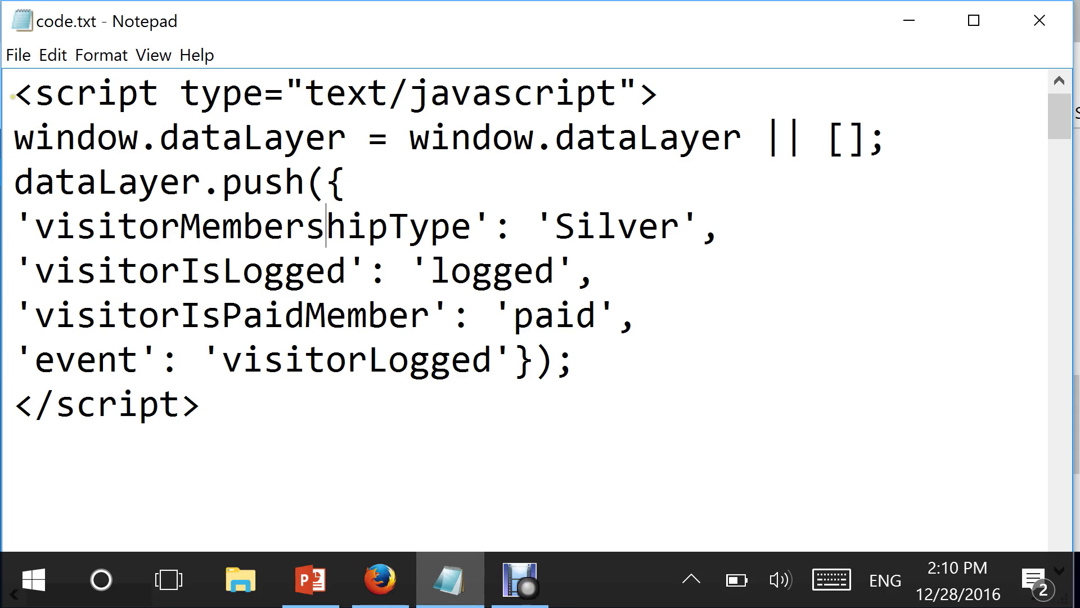
pyautogui.moveTo(14, 93); pyautogui.dragTo(667, 96)
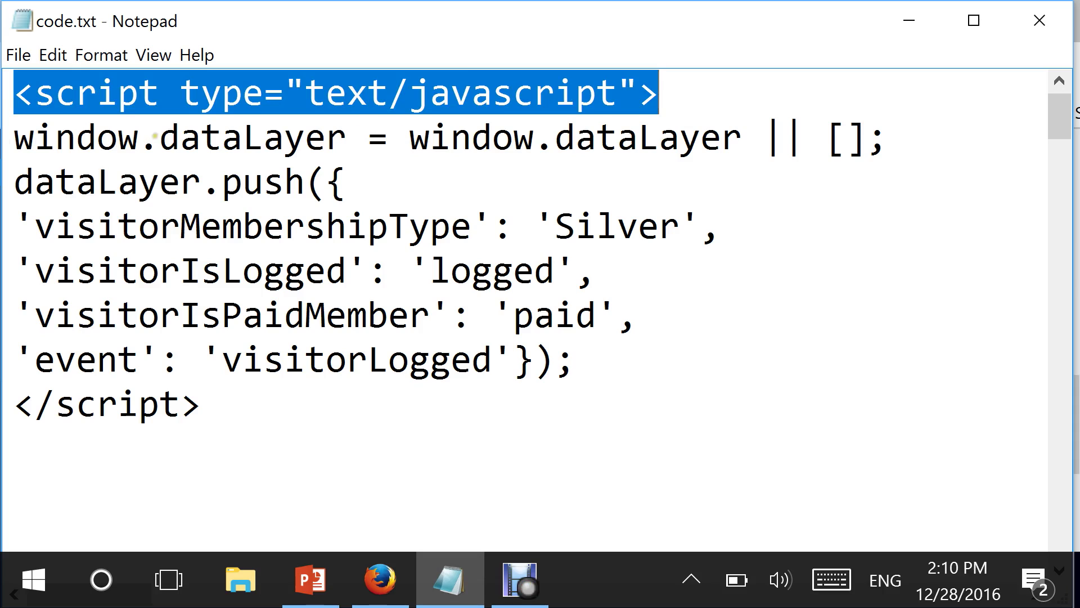
pyautogui.moveTo(160, 137); pyautogui.dragTo(338, 136)
pyautogui.press('F9')
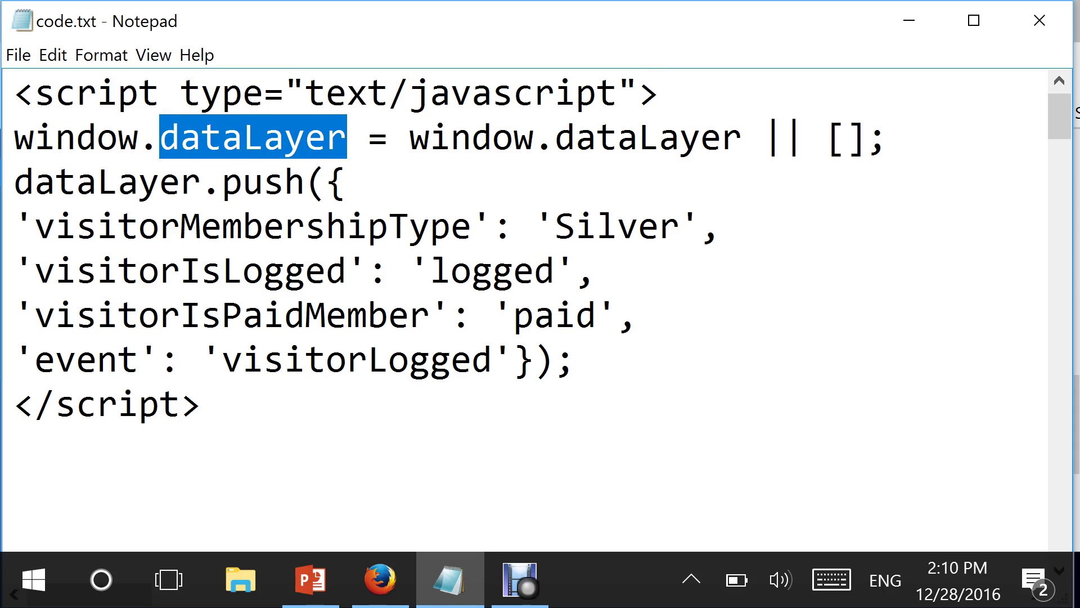
pyautogui.press('F9')
pyautogui.press('F9')
pyautogui.press('F9')
pyautogui.moveTo(15, 182); pyautogui.dragTo(295, 183)
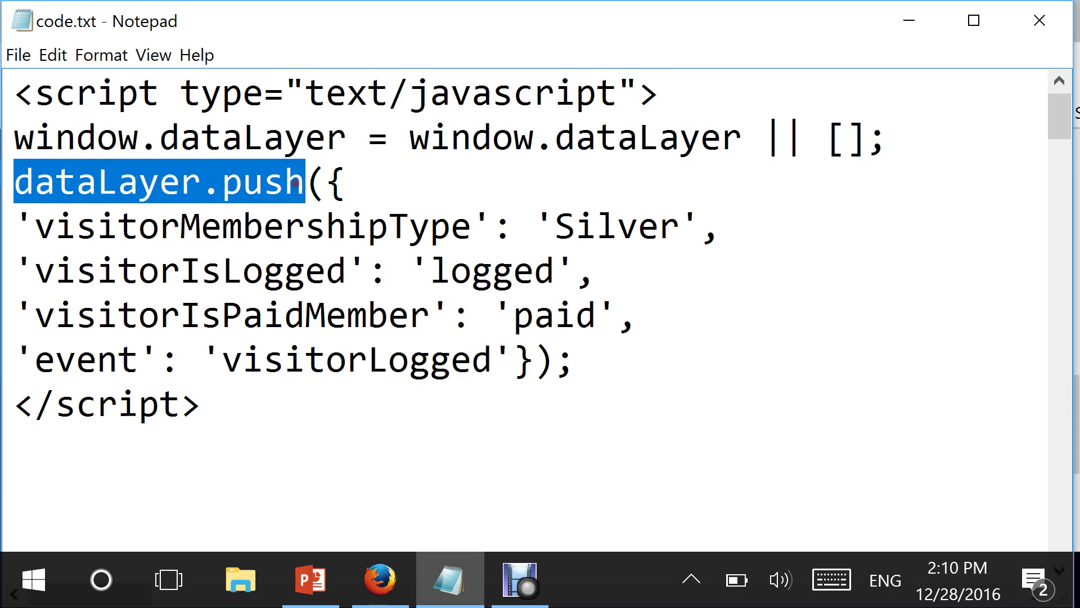
# Highlight the visitorMembershipType, visitorIsLogged and visitorIsPaidMember keys in the push.
pyautogui.moveTo(24, 223); pyautogui.dragTo(407, 227)
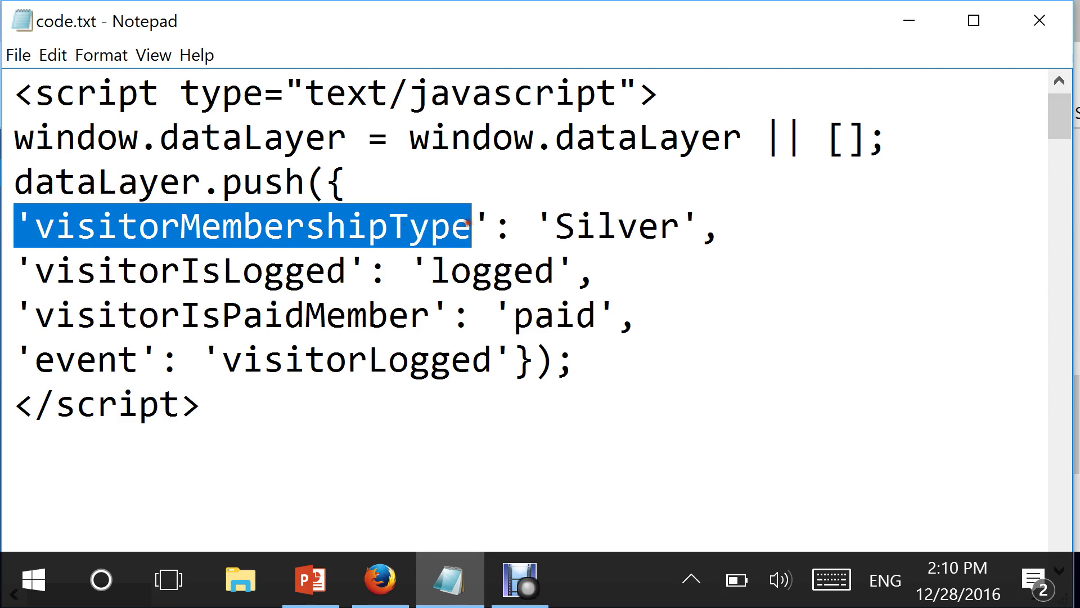
pyautogui.moveTo(35, 270); pyautogui.dragTo(338, 271)
pyautogui.moveTo(34, 315); pyautogui.dragTo(423, 313)
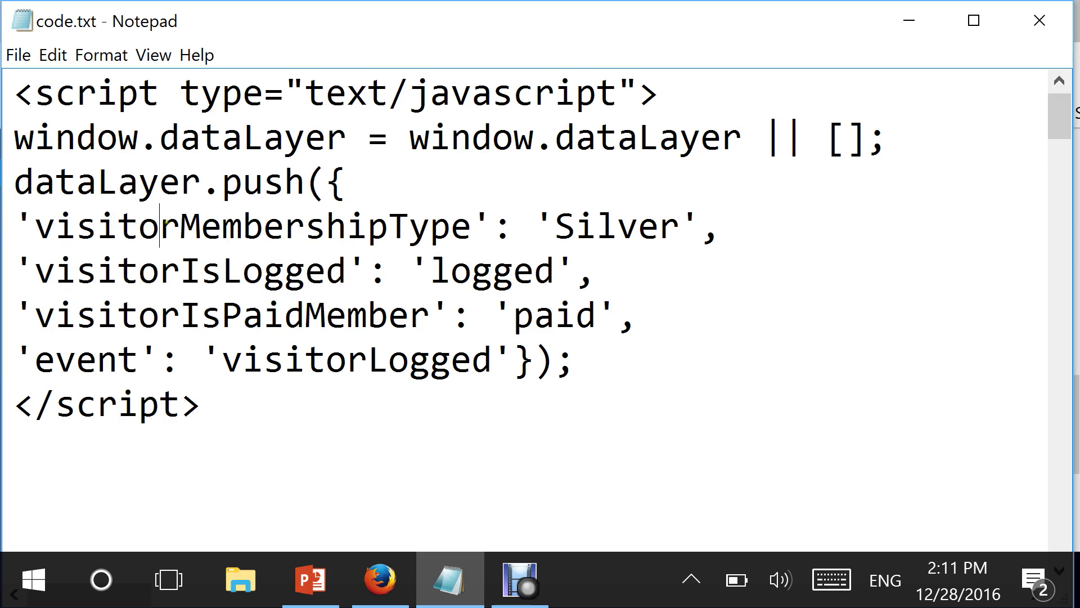
pyautogui.doubleClick(164, 225)
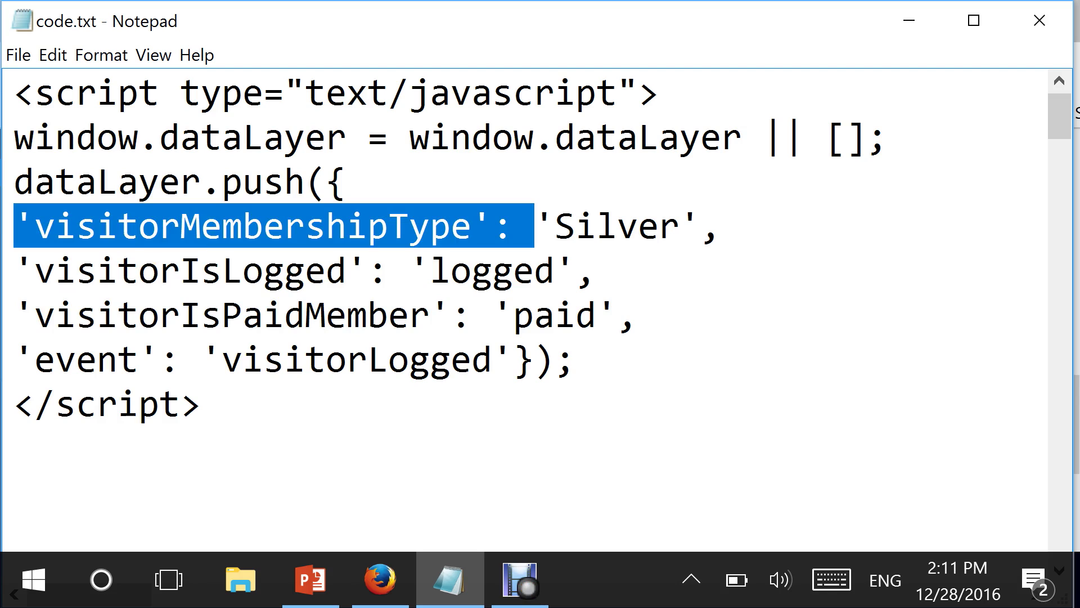
pyautogui.doubleClick(154, 267)
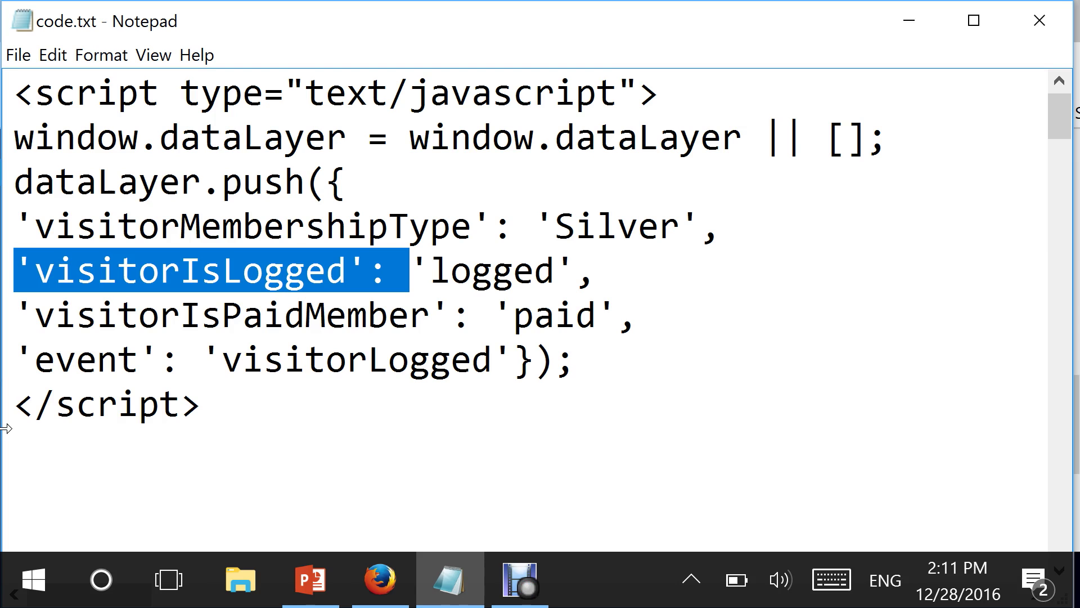
pyautogui.moveTo(14, 314); pyautogui.dragTo(492, 314)
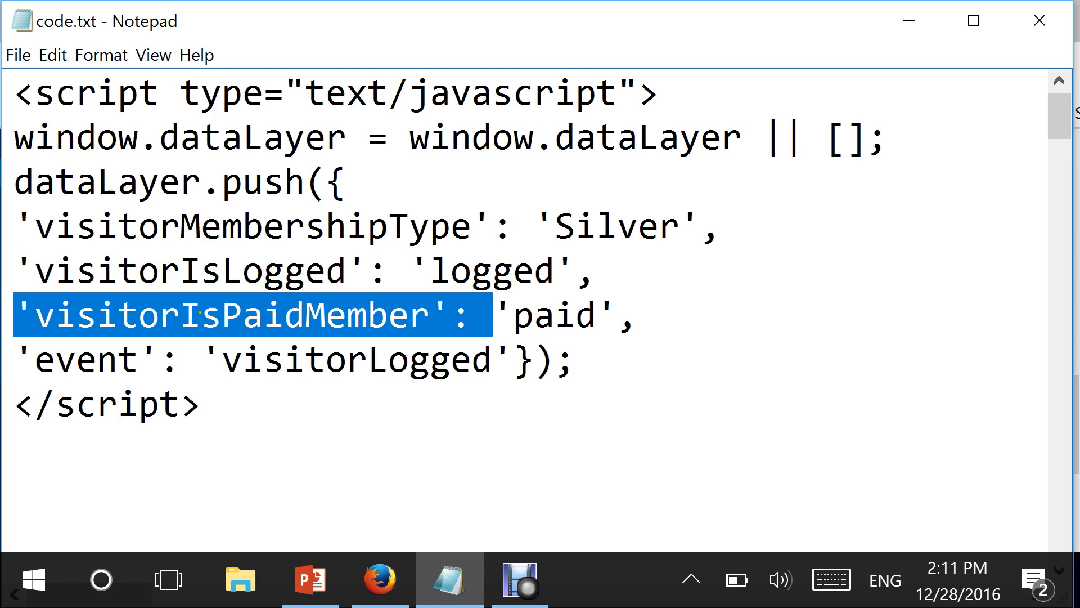
pyautogui.moveTo(638, 323); pyautogui.dragTo(23, 327)
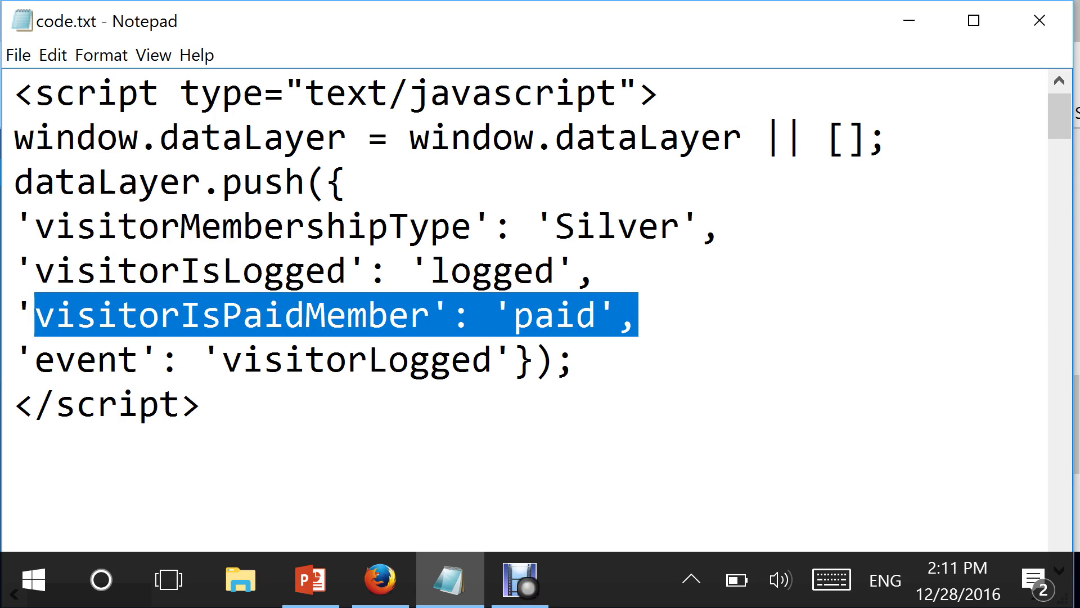
# Highlight the 'event': 'visitorLogged' entry that ends the push.
pyautogui.scroll(-1, 475, 323)
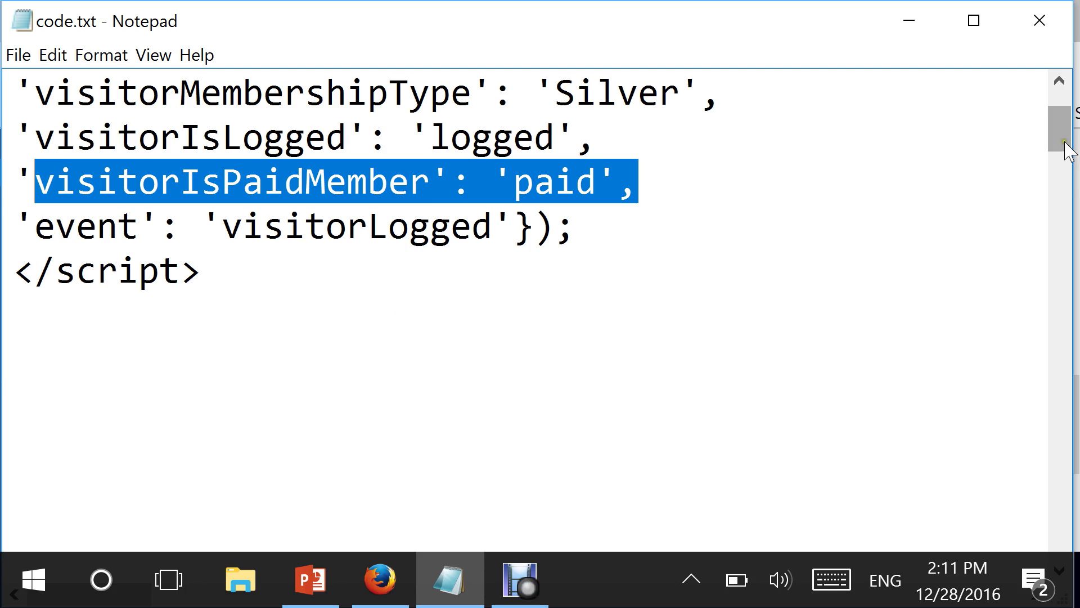
pyautogui.moveTo(1061, 135)
pyautogui.mouseDown()
pyautogui.moveTo(1067, 159)
pyautogui.moveTo(1063, 133)
pyautogui.mouseUp()
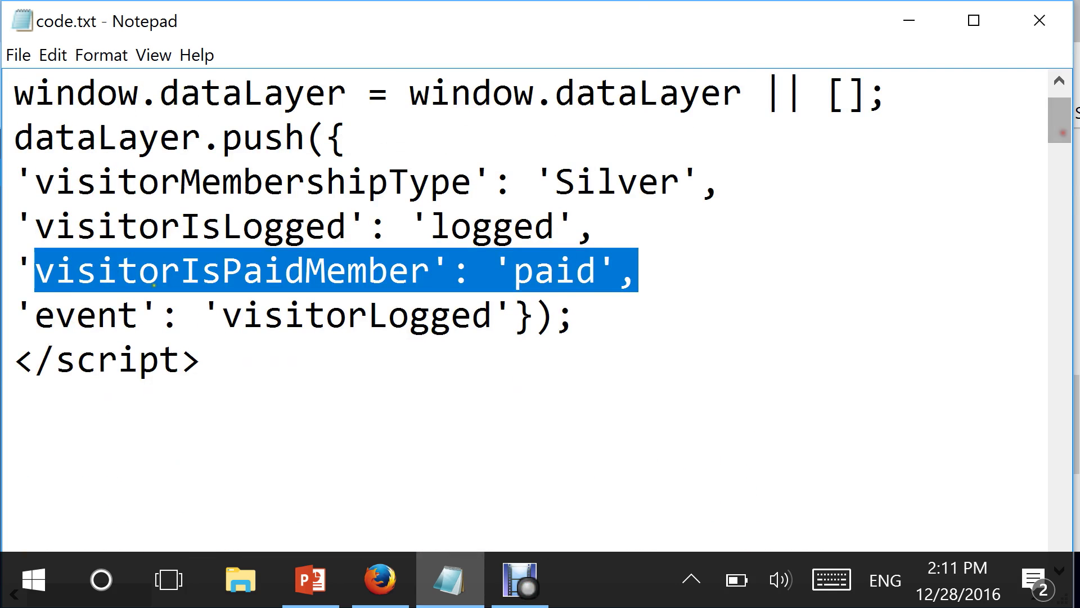
pyautogui.moveTo(15, 316); pyautogui.dragTo(505, 313)
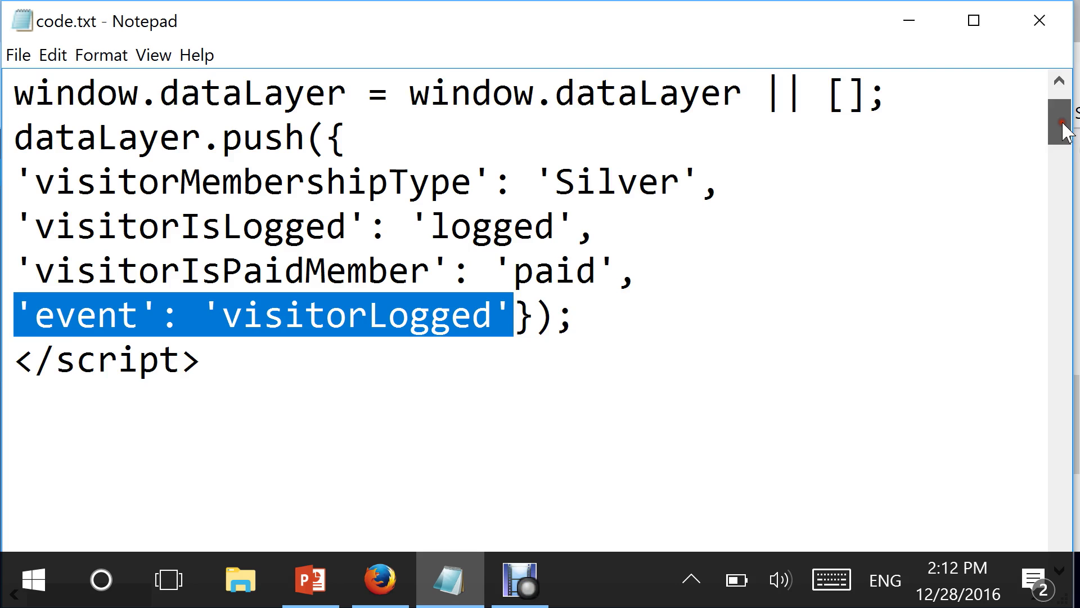
pyautogui.moveTo(1066, 129); pyautogui.dragTo(1066, 138)
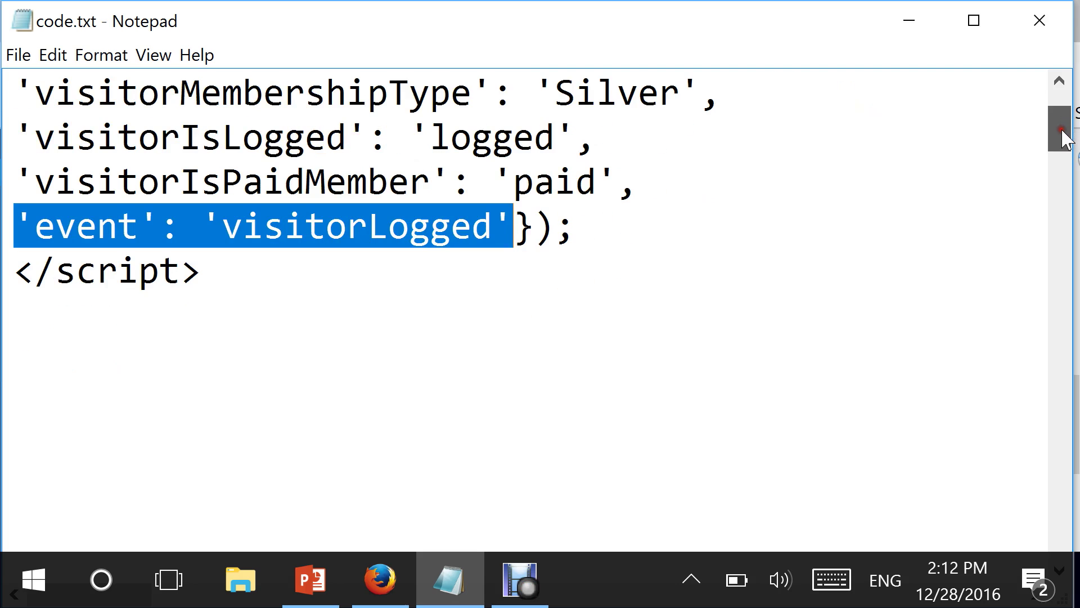
pyautogui.moveTo(1062, 129); pyautogui.dragTo(1064, 167)
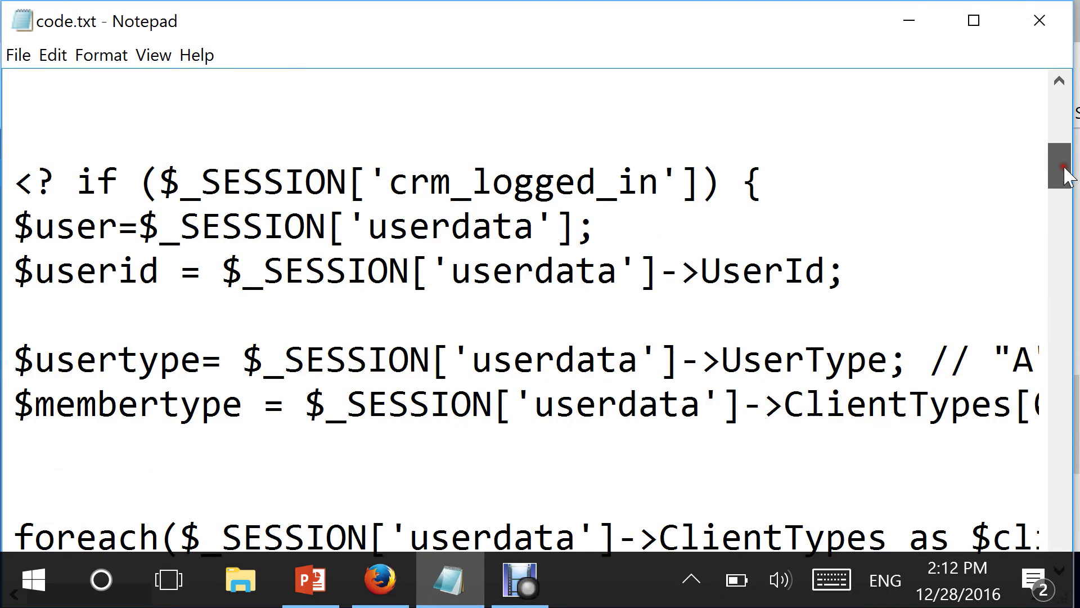
# Highlight the $userid and $membertype assignments and the default gaClientLogged value 'logged'.
pyautogui.moveTo(1064, 167); pyautogui.dragTo(1064, 166)
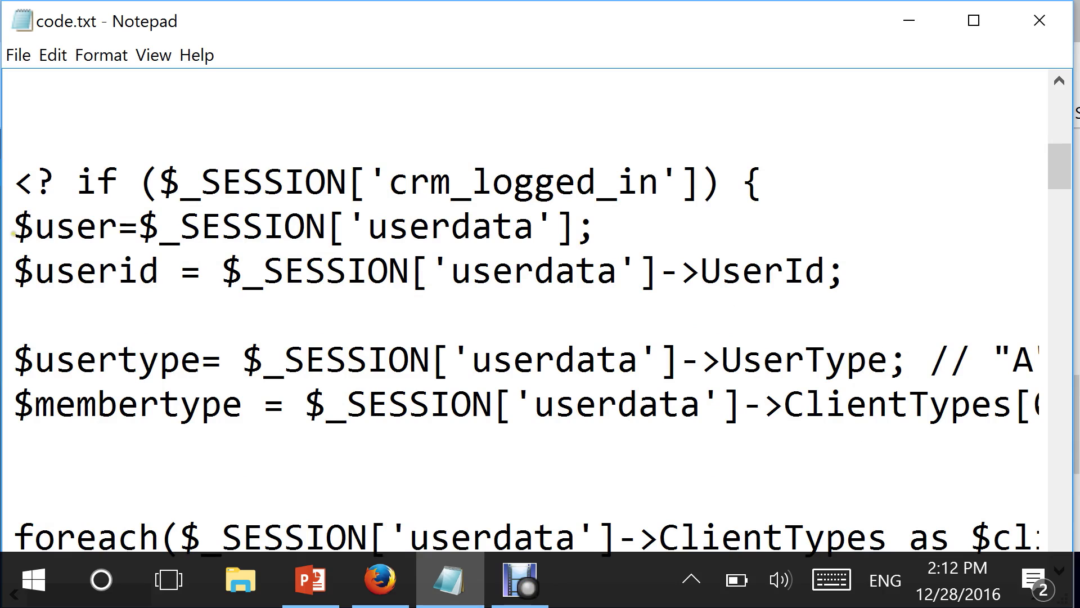
pyautogui.moveTo(14, 271); pyautogui.dragTo(826, 270)
pyautogui.scroll(-1, 386, 334)
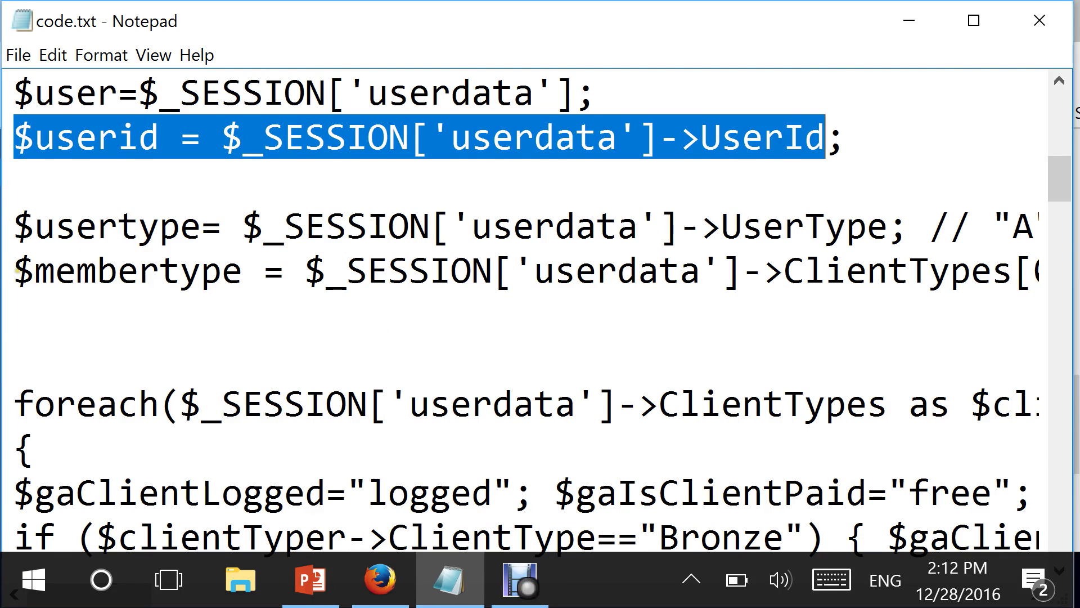
pyautogui.moveTo(15, 270); pyautogui.dragTo(848, 268)
pyautogui.scroll(-1, 832, 269)
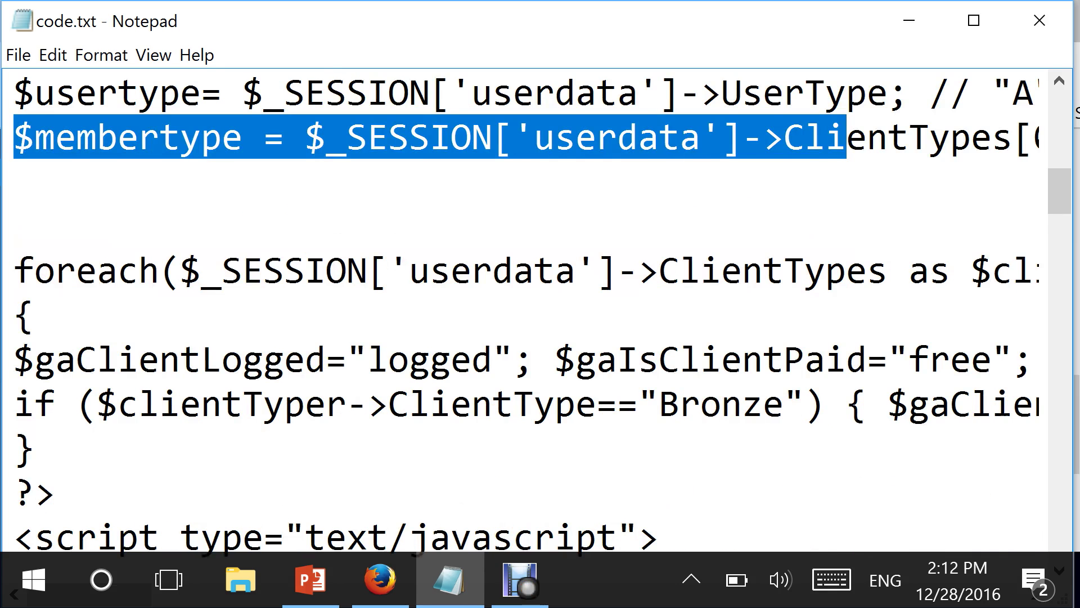
pyautogui.scroll(-1, 529, 309)
pyautogui.moveTo(12, 225); pyautogui.dragTo(510, 226)
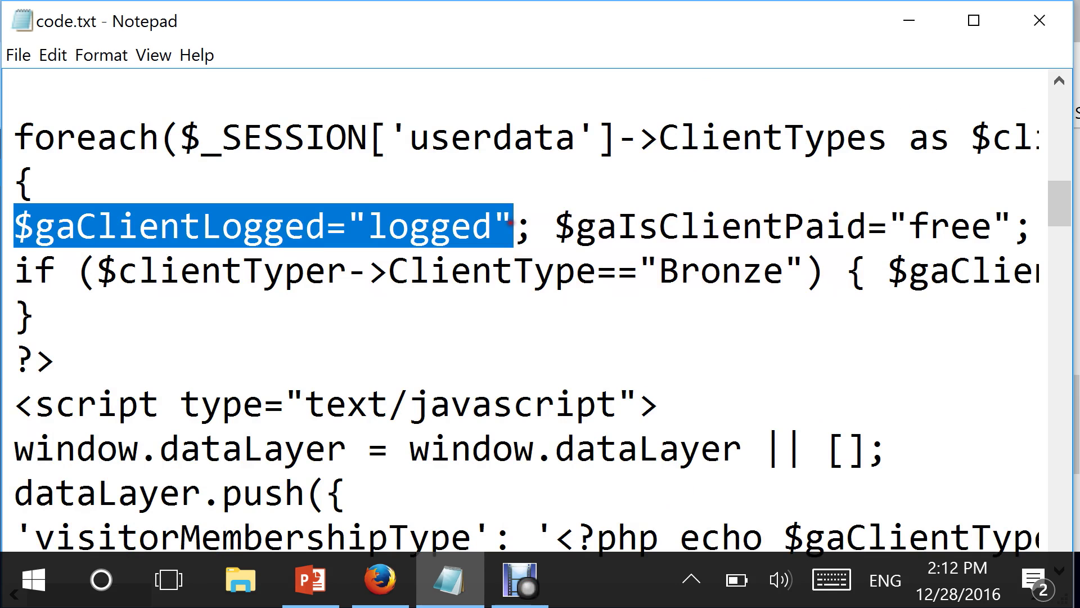
# Highlight the membership type value and the 'visitorIsLogged' key in the dataLayer block.
pyautogui.scroll(2, 509, 225)
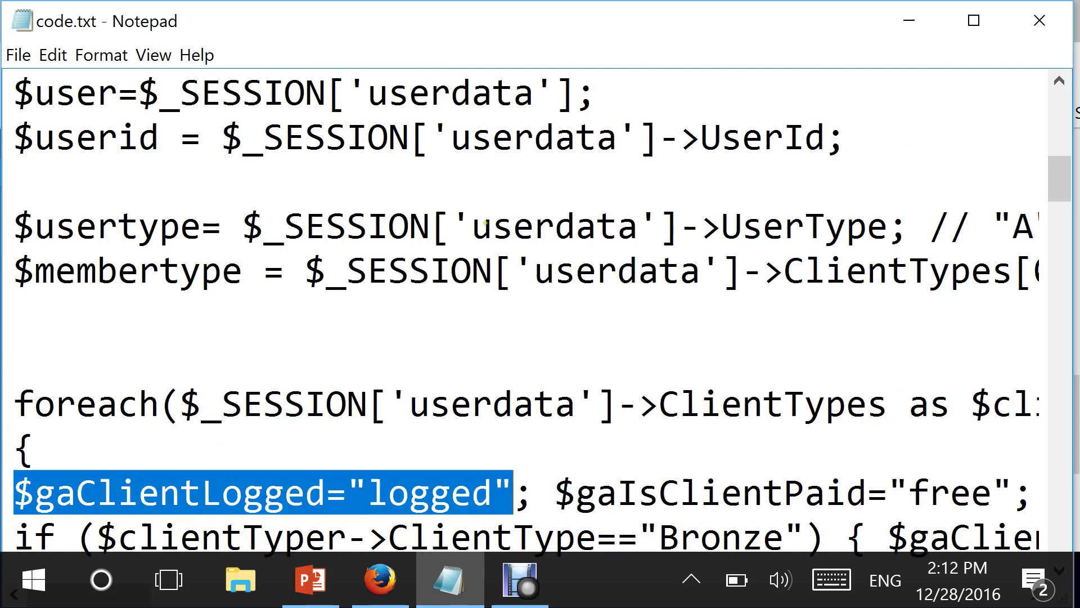
pyautogui.scroll(-1, 389, 285)
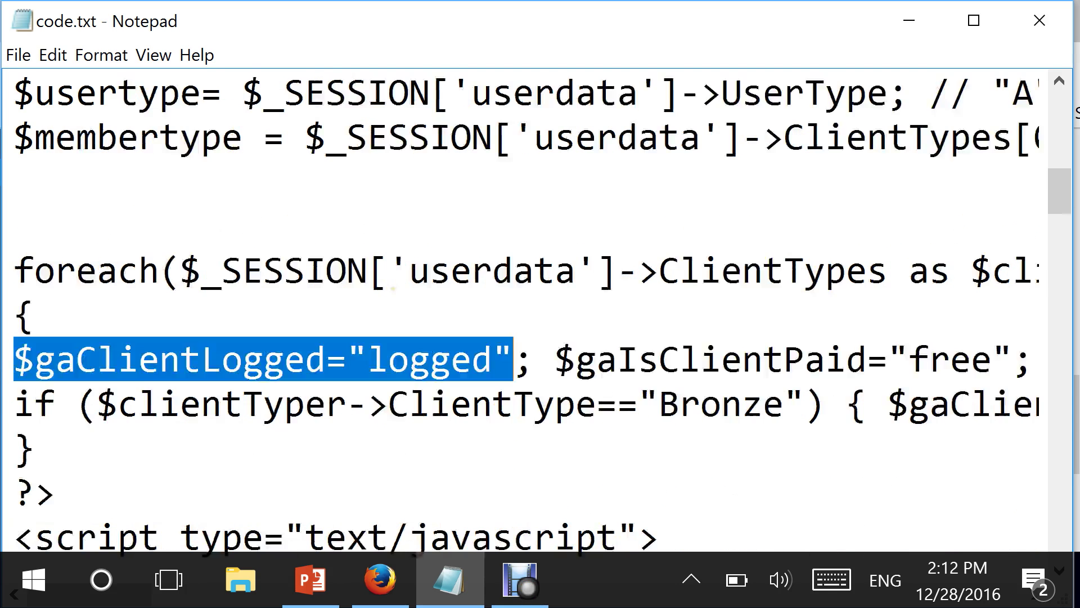
pyautogui.scroll(-3, 507, 281)
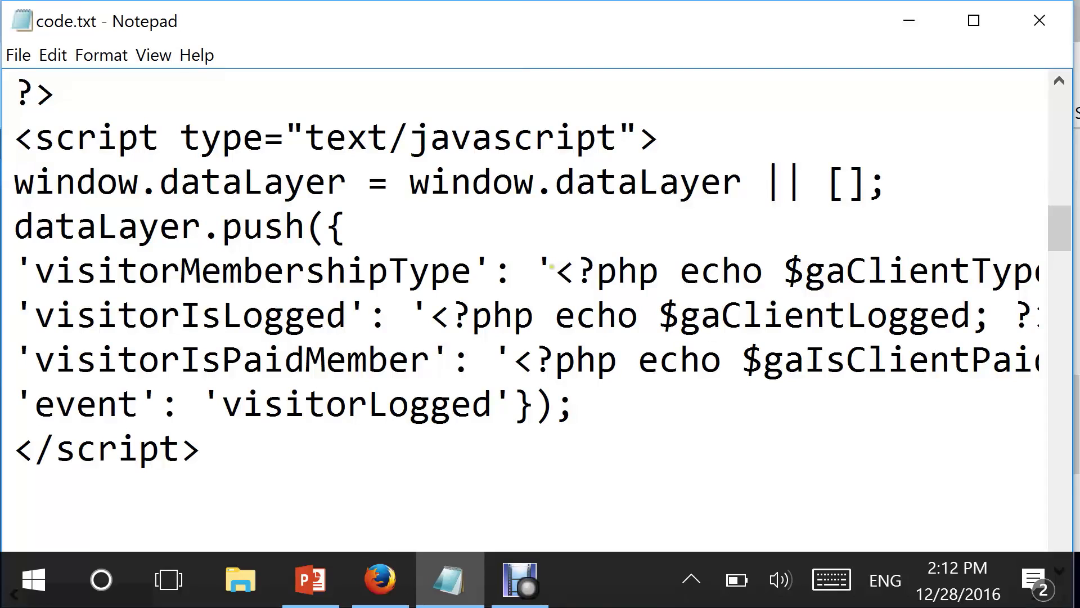
pyautogui.moveTo(555, 270); pyautogui.dragTo(919, 270)
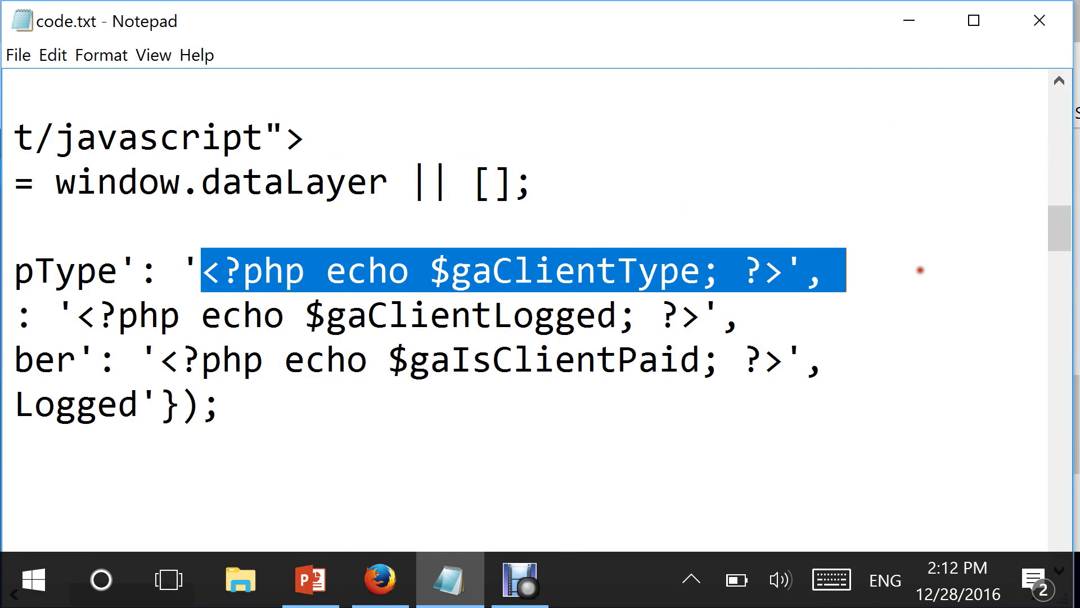
pyautogui.click(118, 315)
pyautogui.moveTo(34, 315); pyautogui.dragTo(5, 319)
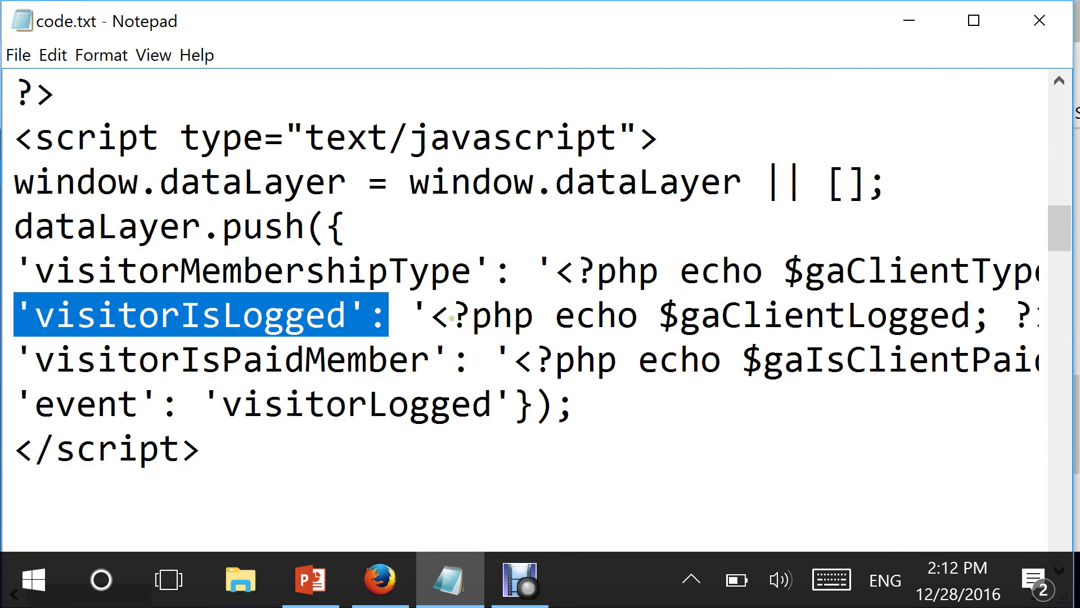
pyautogui.click(474, 318)
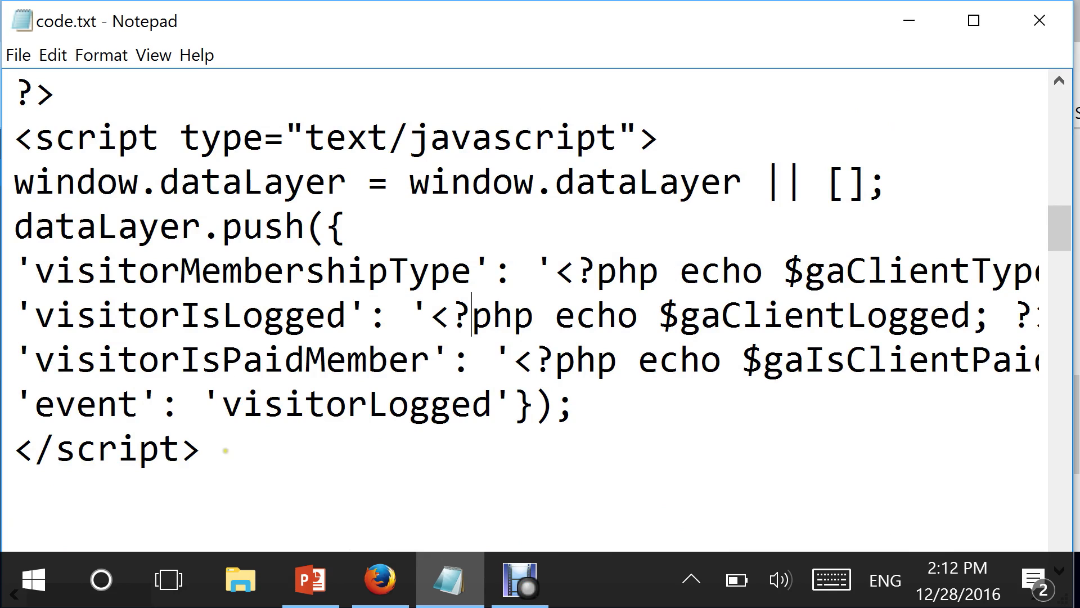
pyautogui.scroll(-1, 225, 450)
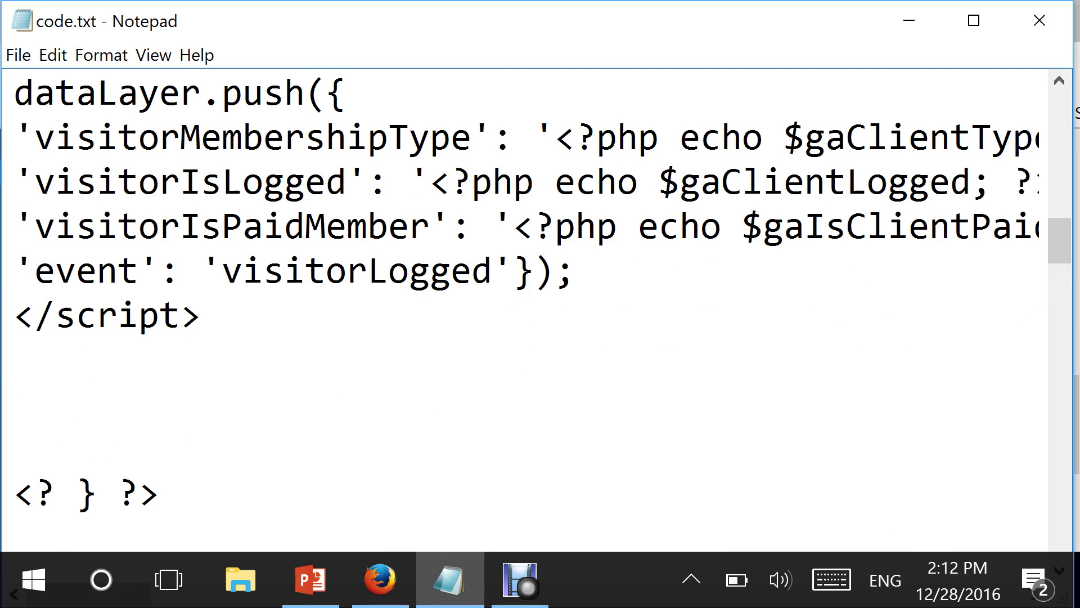
# Copy the code from the opening PHP if to its closing brace and return to Firefox.
pyautogui.moveTo(188, 500); pyautogui.dragTo(19, 420)
pyautogui.rightClick(19, 421)
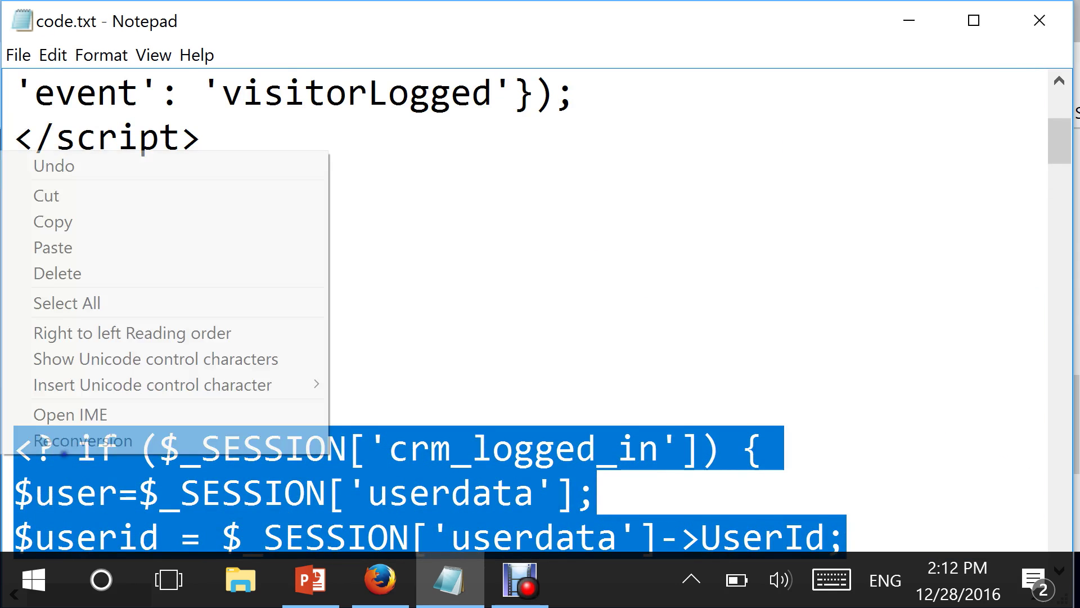
pyautogui.click(93, 218)
pyautogui.click(382, 591)
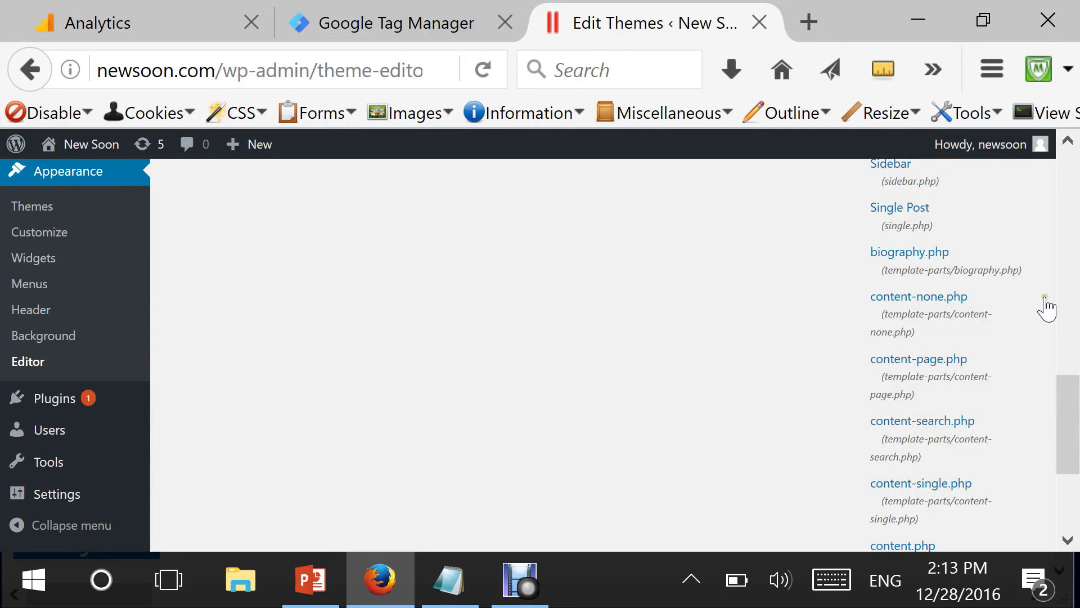
# Open Twenty Sixteen's footer.php and paste the dataLayer code above the wp_footer call.
pyautogui.moveTo(1064, 436); pyautogui.dragTo(1063, 261)
pyautogui.click(916, 307)
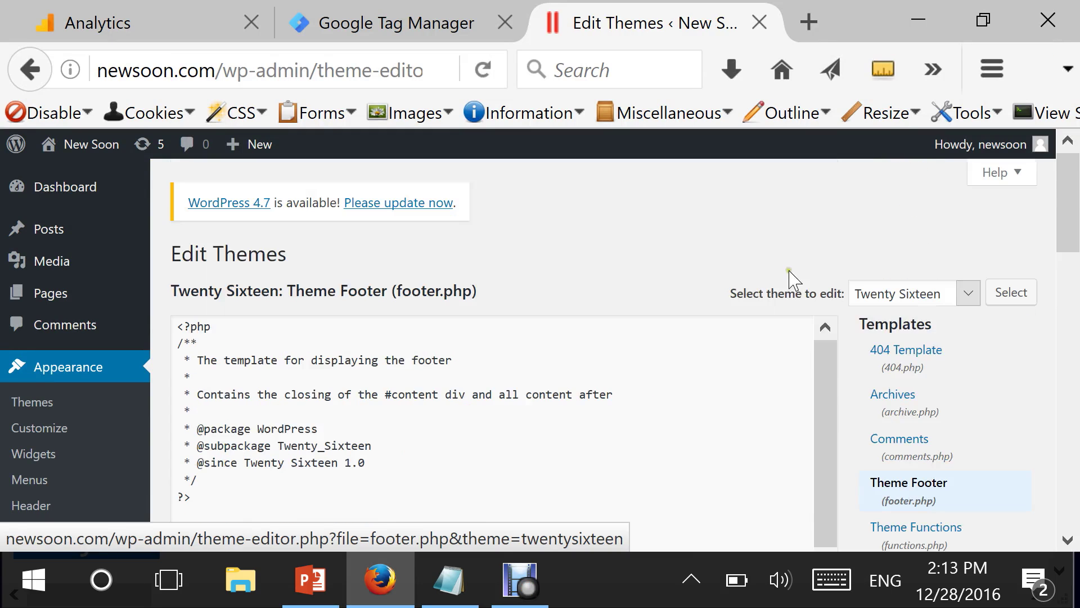
pyautogui.scroll(-3, 875, 287)
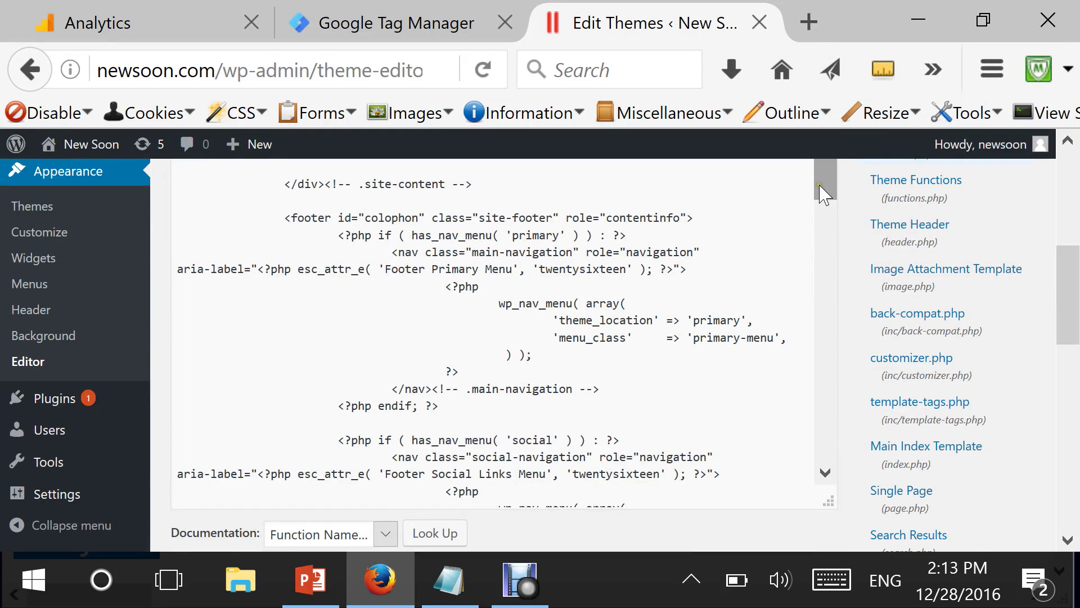
pyautogui.moveTo(825, 177); pyautogui.dragTo(835, 535)
pyautogui.click(201, 427)
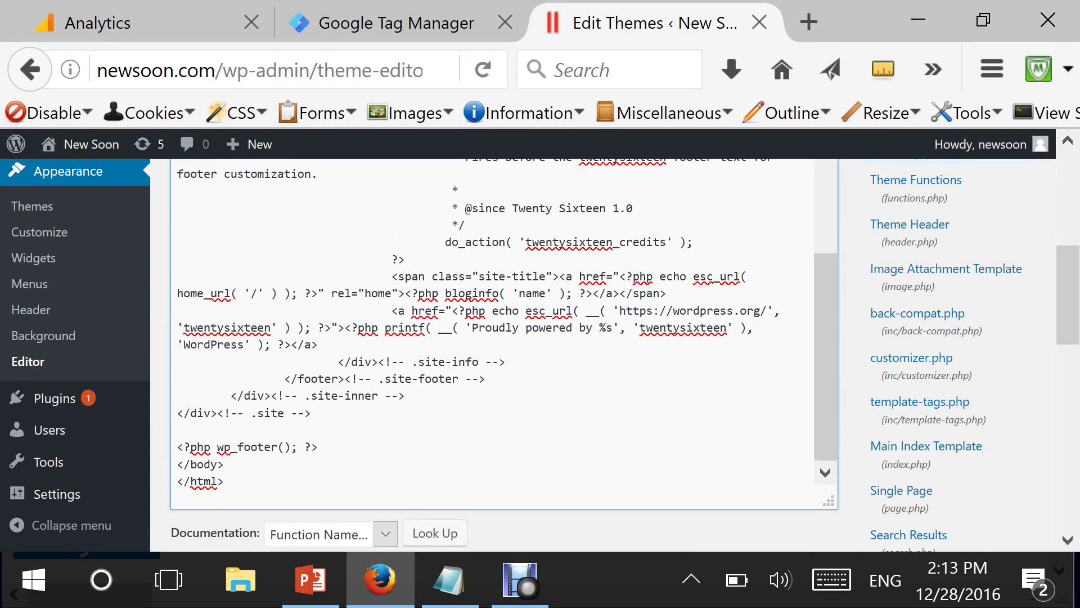
pyautogui.press('Return')
pyautogui.press('Return')
pyautogui.press('Return')
pyautogui.hotkey('ctrl', 'v')
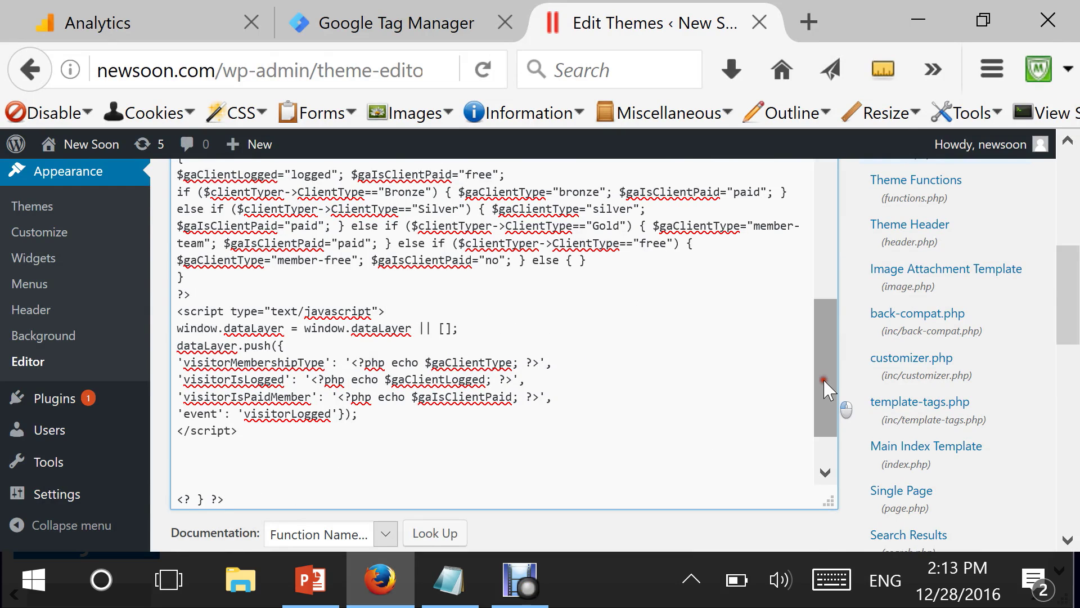
# Review the pasted dataLayer.push entries and save footer.php with Update File.
pyautogui.moveTo(822, 381); pyautogui.dragTo(726, 399)
pyautogui.moveTo(181, 302); pyautogui.dragTo(539, 350)
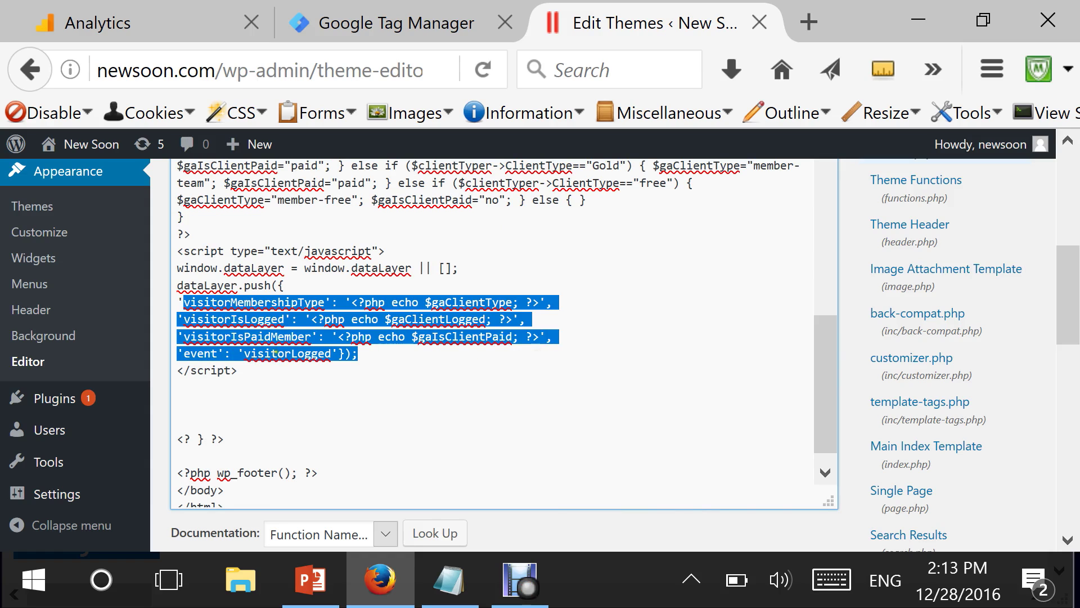
pyautogui.click(279, 350)
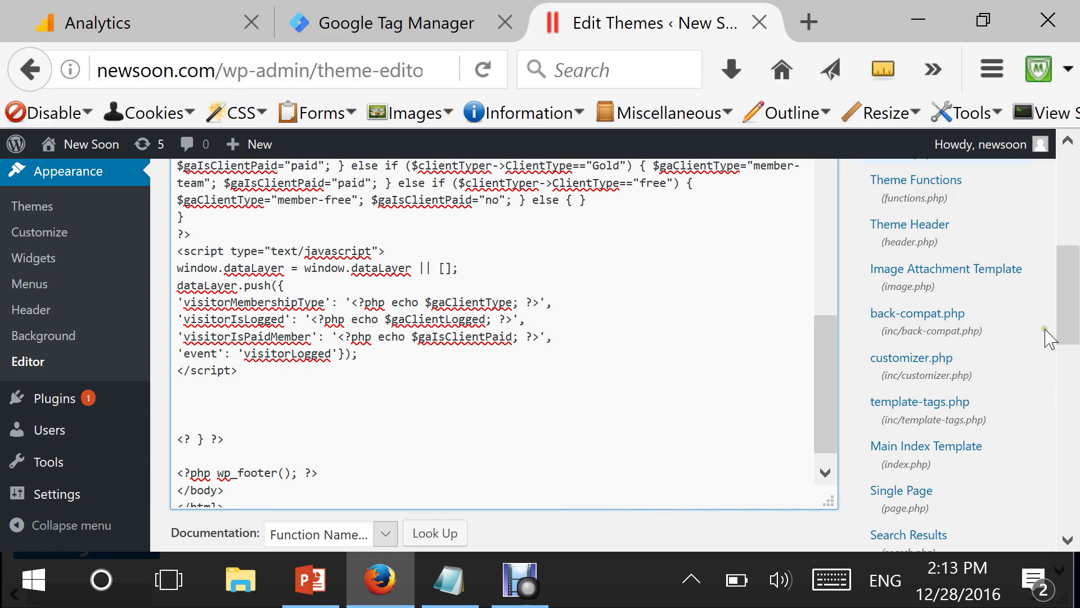
pyautogui.moveTo(1065, 318); pyautogui.dragTo(1071, 333)
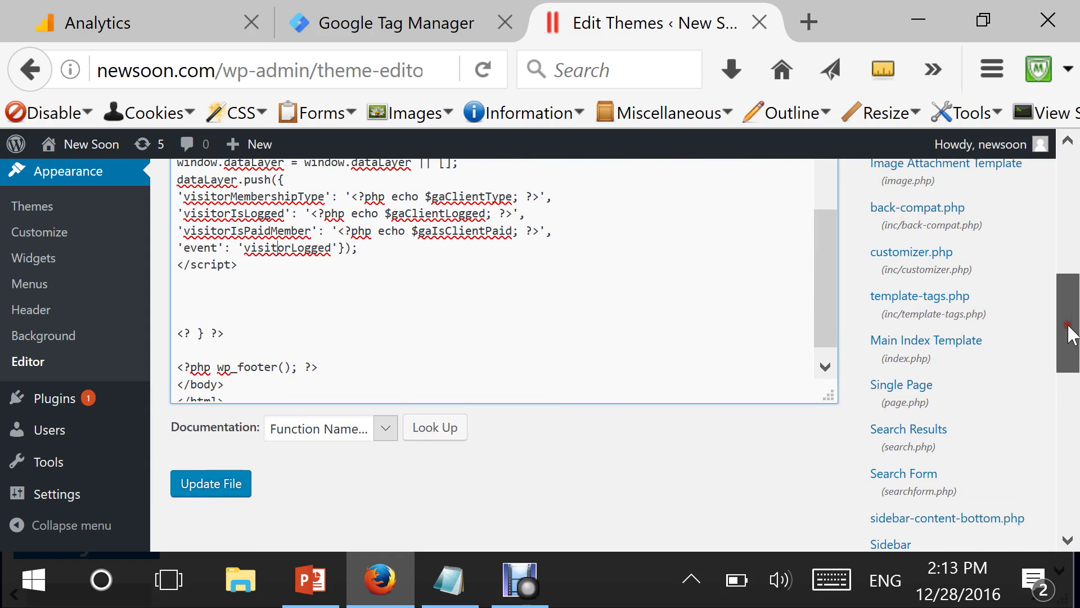
pyautogui.click(222, 493)
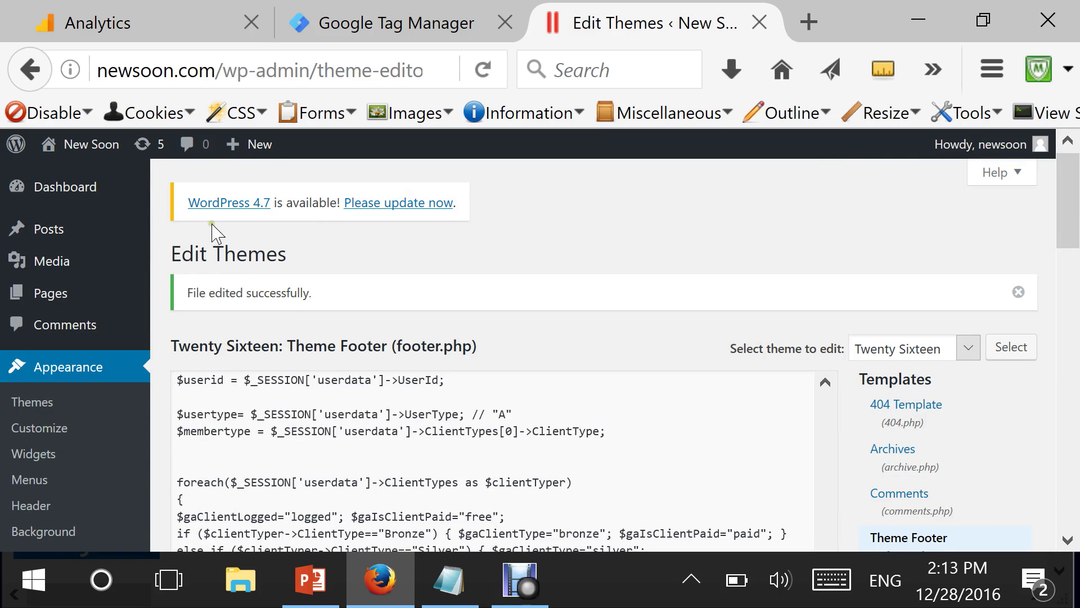
pyautogui.click(369, 29)
# Start a new user-defined variable and name it VisitorMembershipType.
pyautogui.scroll(-2, 155, 414)
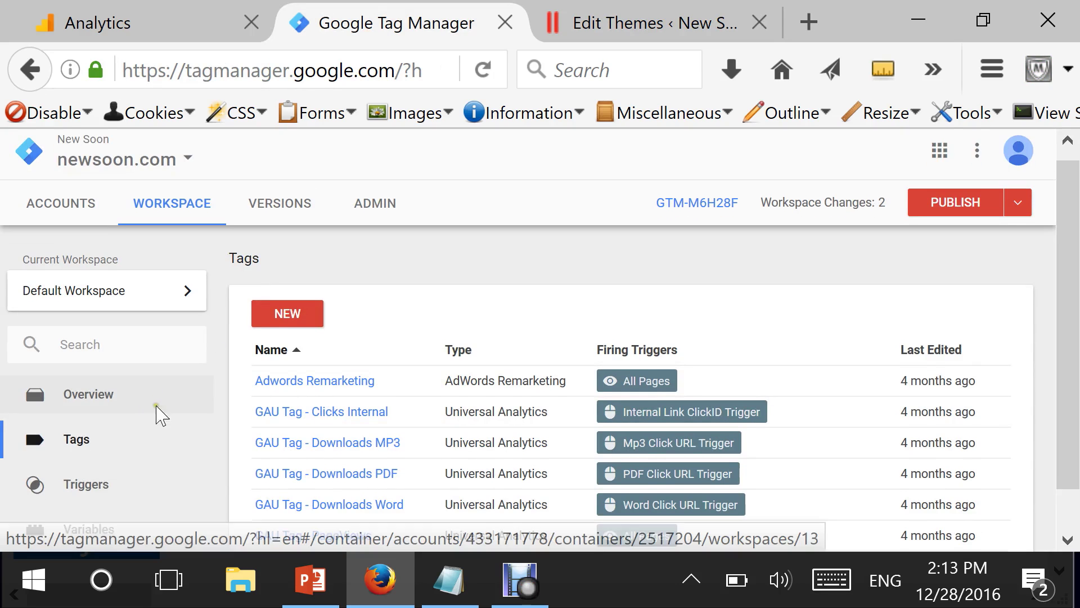
pyautogui.click(80, 496)
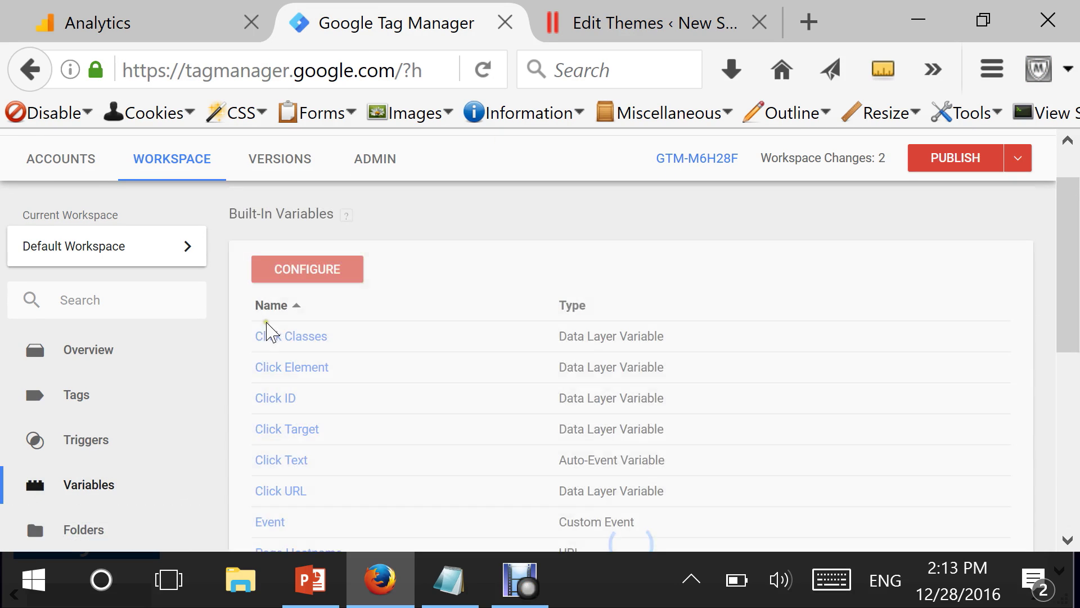
pyautogui.scroll(-5, 467, 273)
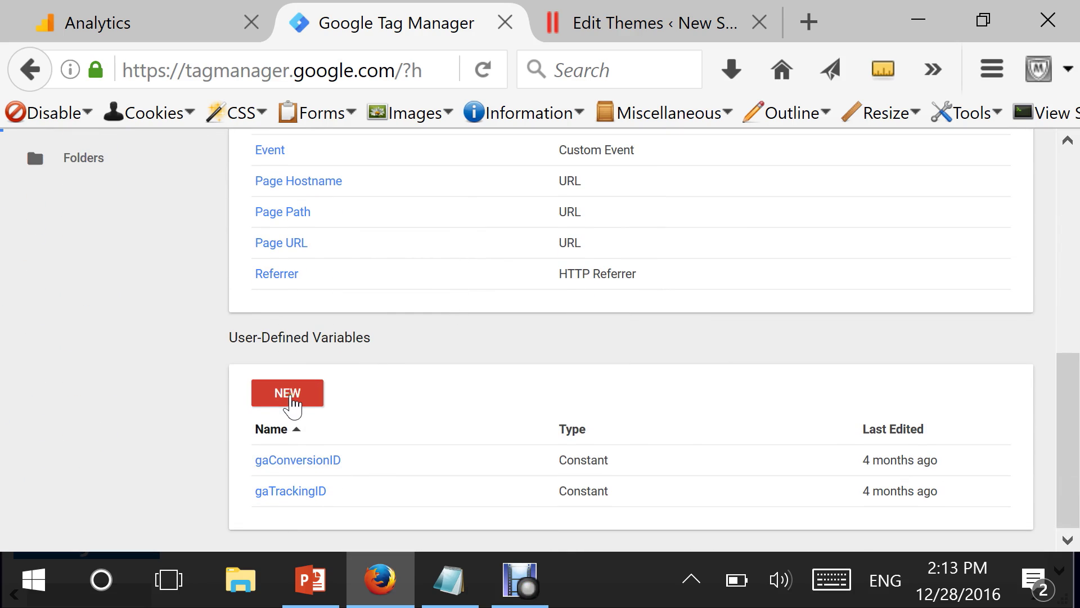
pyautogui.moveTo(228, 340); pyautogui.dragTo(381, 351)
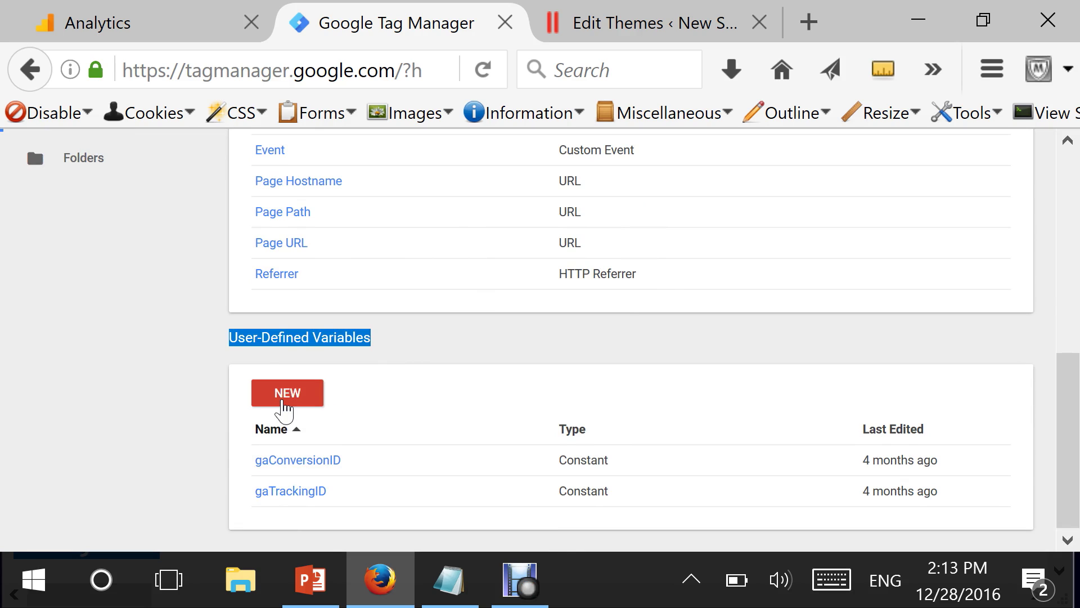
pyautogui.click(283, 403)
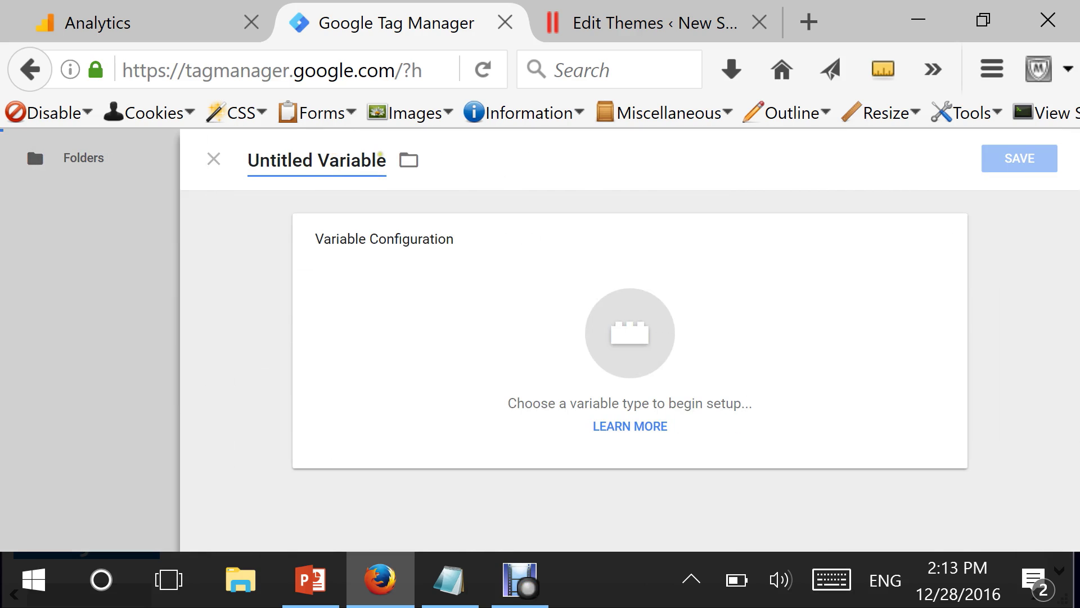
pyautogui.moveTo(386, 163); pyautogui.dragTo(251, 167)
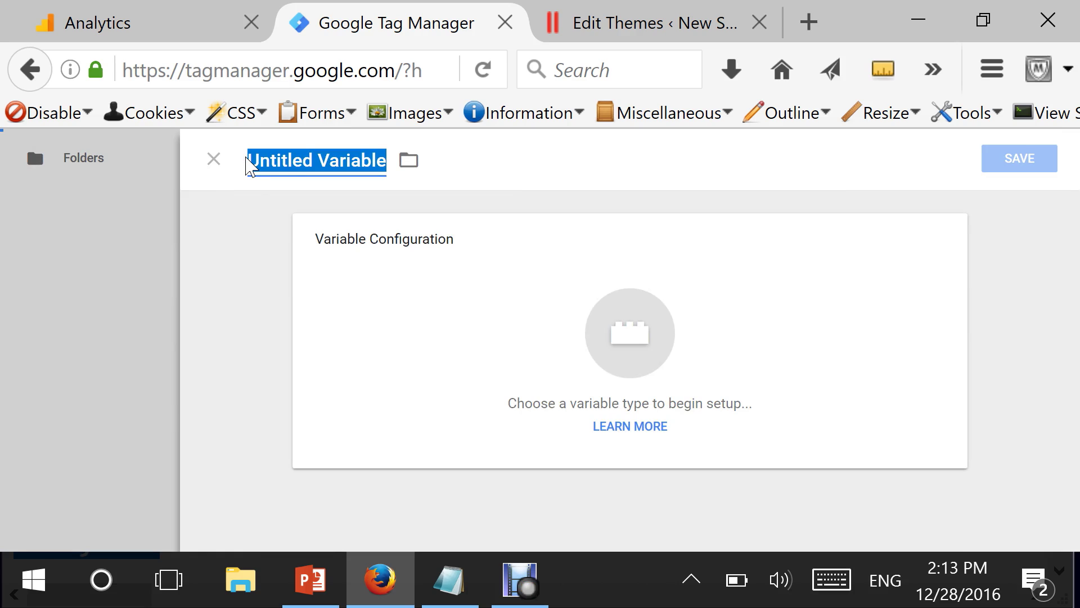
pyautogui.write('Visi')
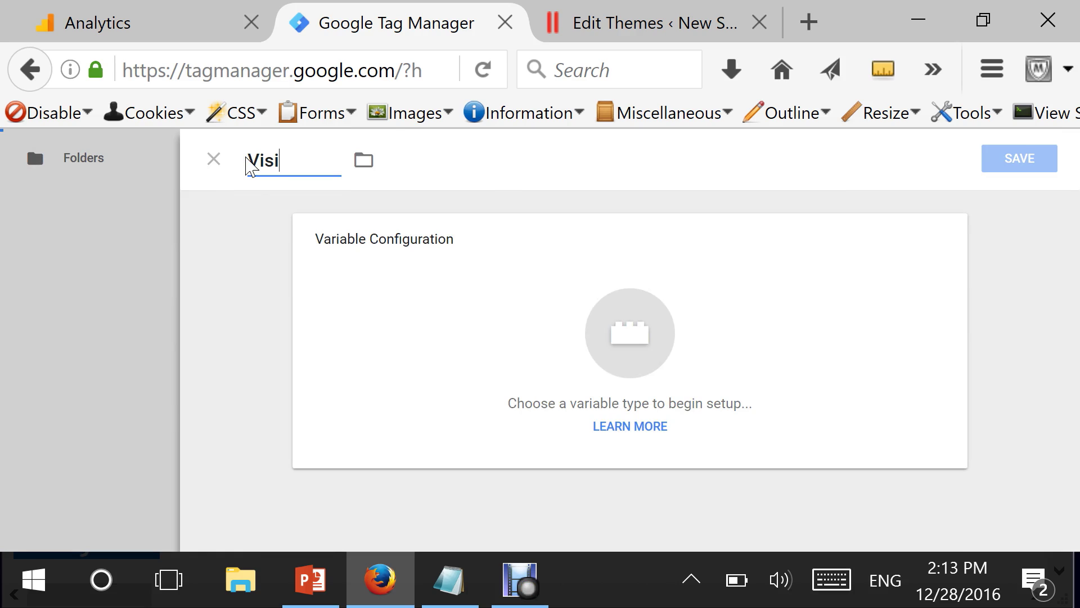
pyautogui.write('torIsLo')
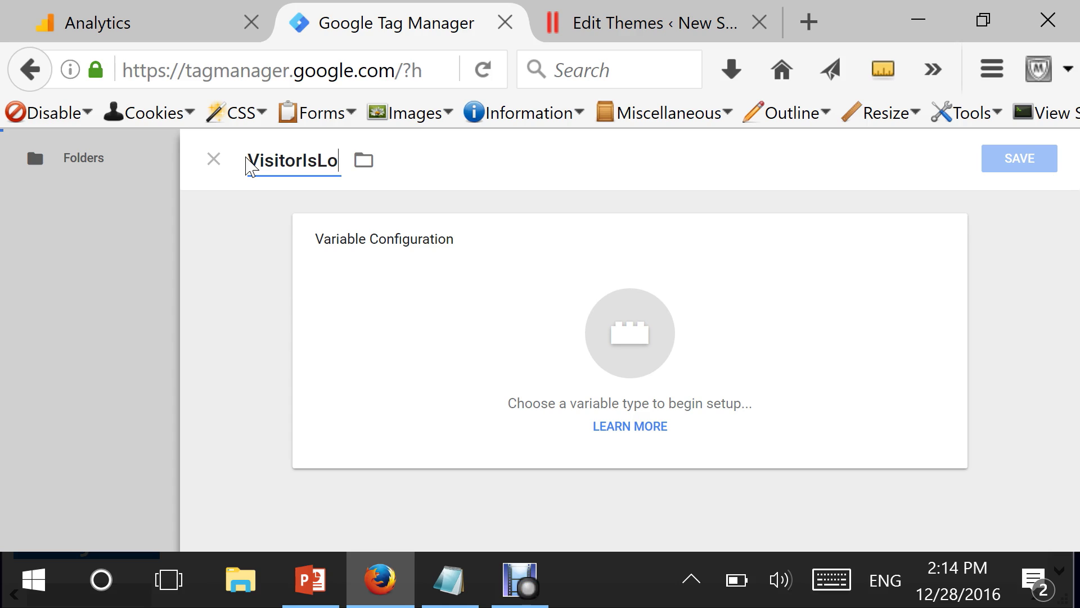
pyautogui.press('BackSpace')
pyautogui.press('BackSpace')
pyautogui.press('BackSpace')
pyautogui.press('BackSpace')
pyautogui.write('Members')
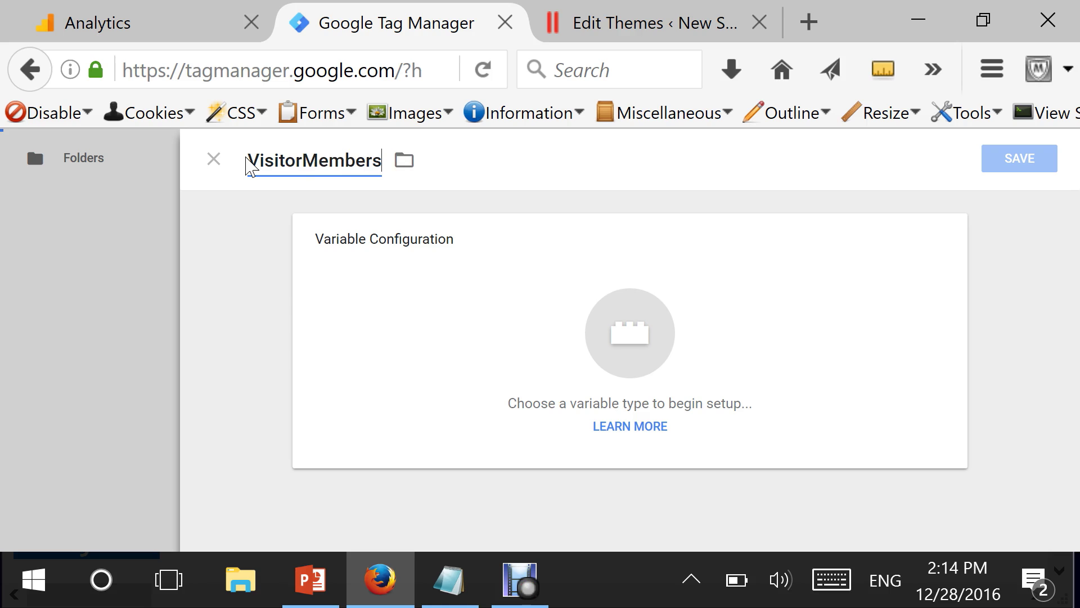
pyautogui.write('hipType')
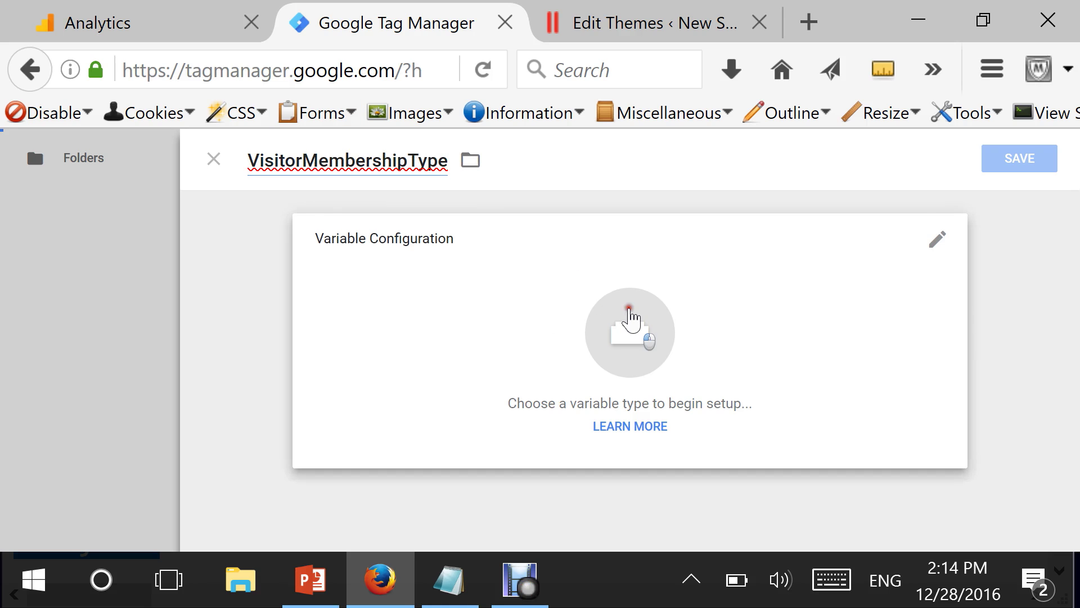
# Set the VisitorMembershipType variable type to Data Layer Variable.
pyautogui.click(624, 322)
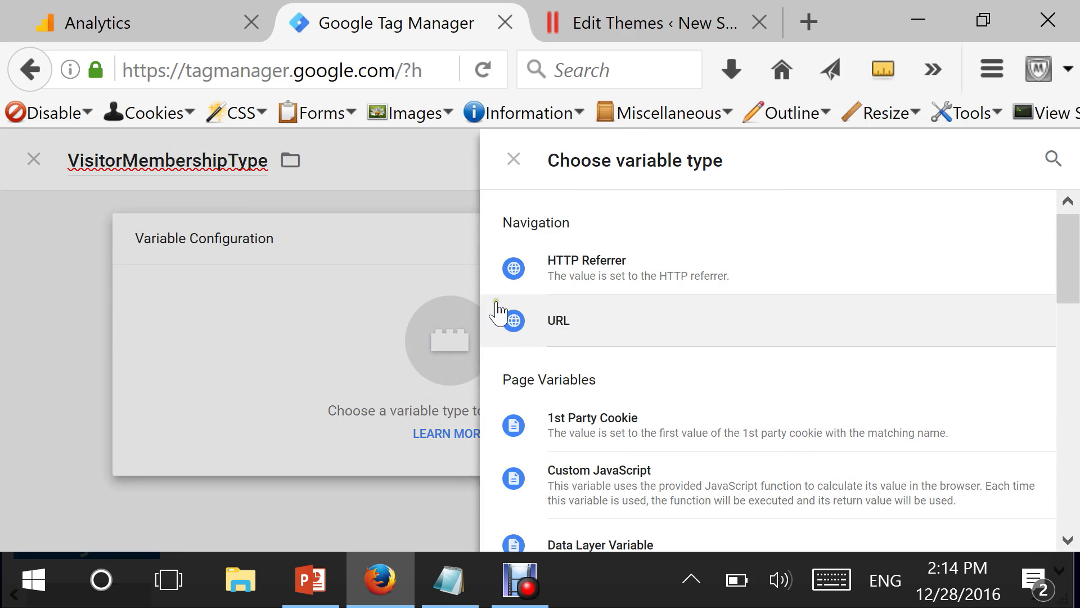
pyautogui.moveTo(1068, 251); pyautogui.dragTo(984, 332)
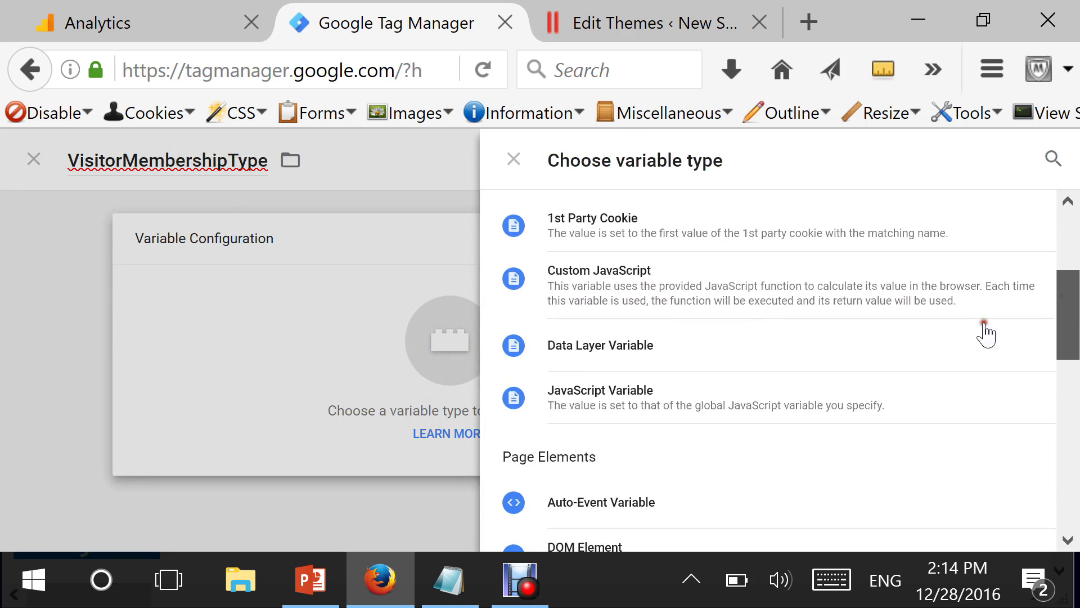
pyautogui.click(525, 346)
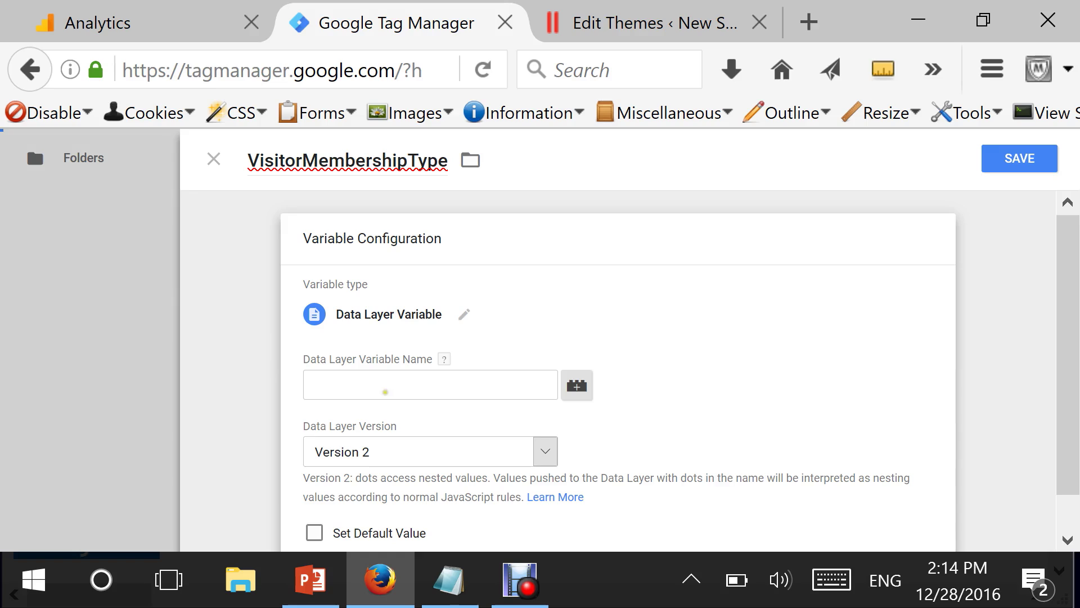
pyautogui.moveTo(443, 362)
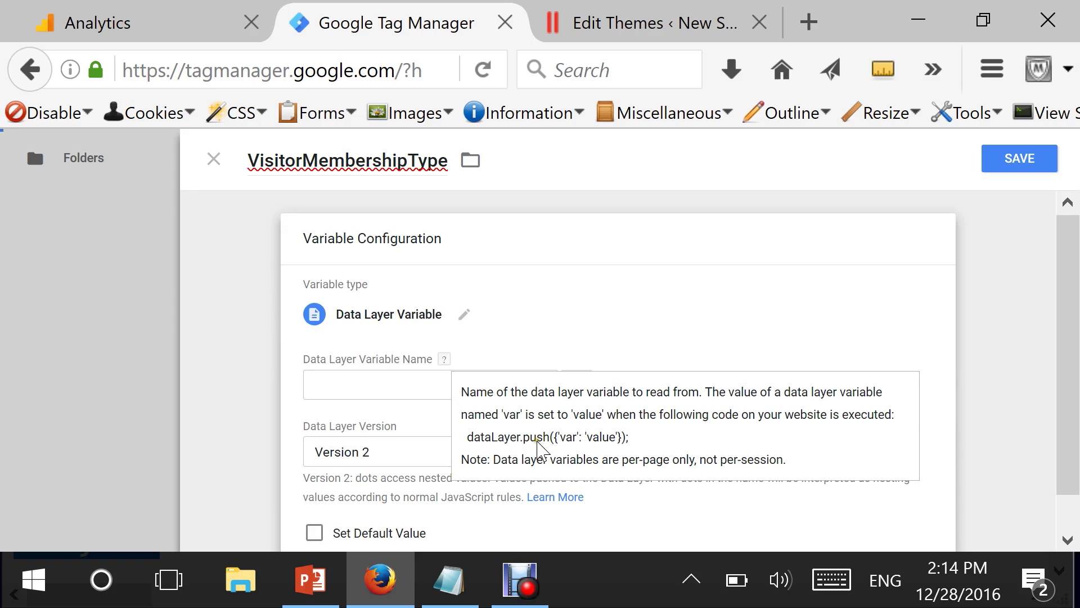
pyautogui.moveTo(303, 359); pyautogui.dragTo(437, 362)
pyautogui.moveTo(442, 358)
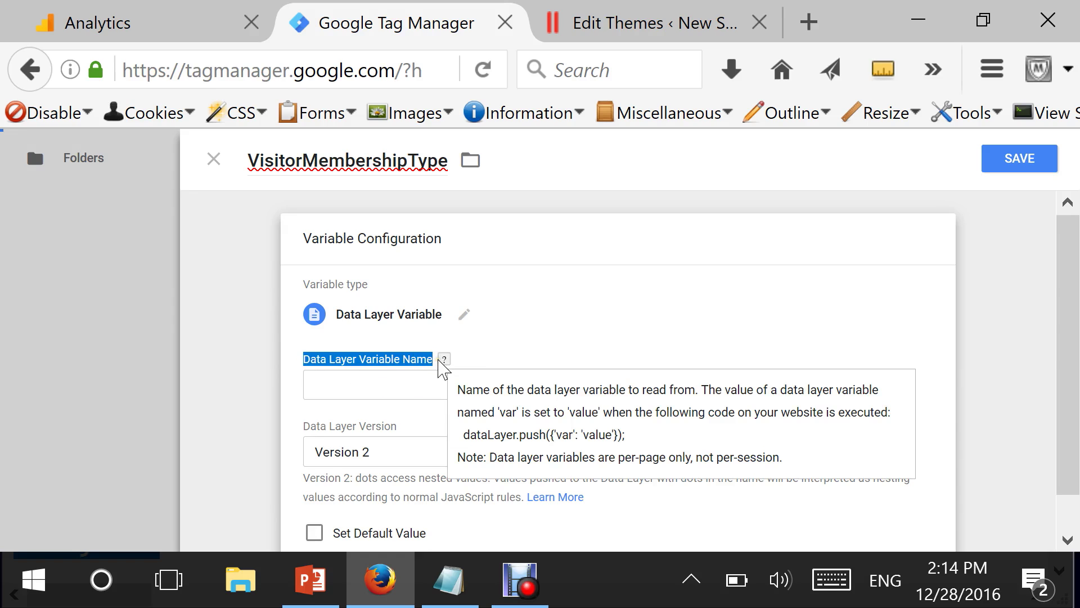
pyautogui.moveTo(556, 434); pyautogui.dragTo(579, 442)
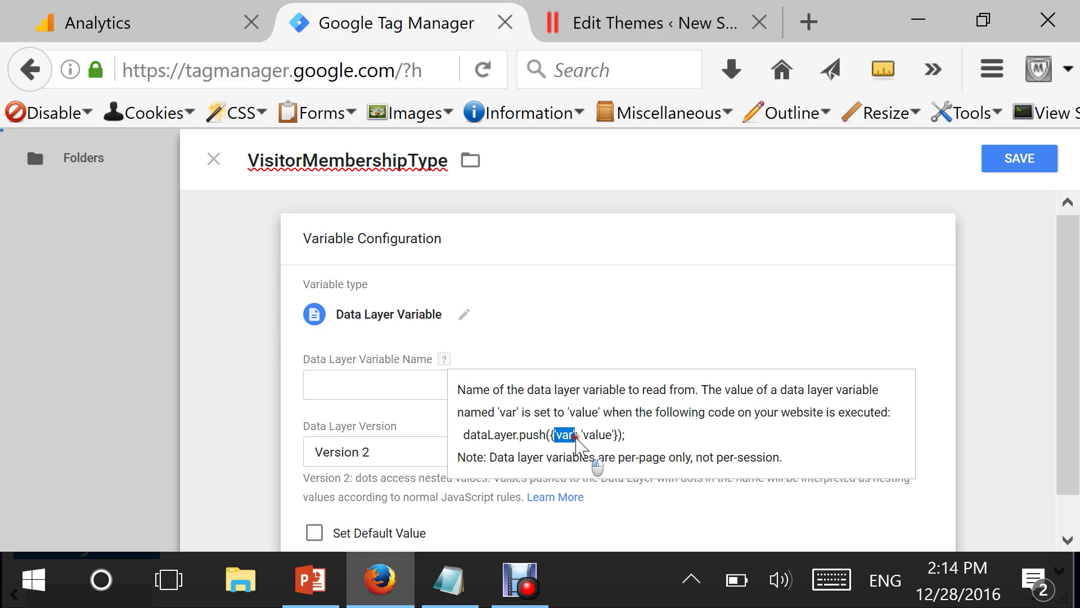
pyautogui.moveTo(456, 587)
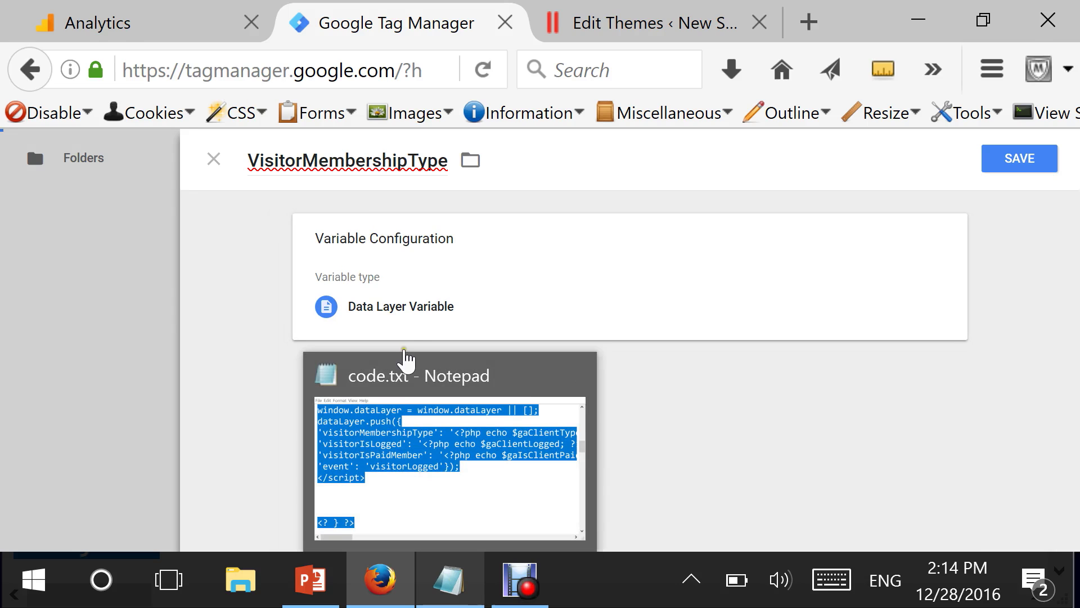
# Copy visitorMembershipType from code.txt into Data Layer Variable Name and save the variable.
pyautogui.click(419, 457)
pyautogui.click(135, 170)
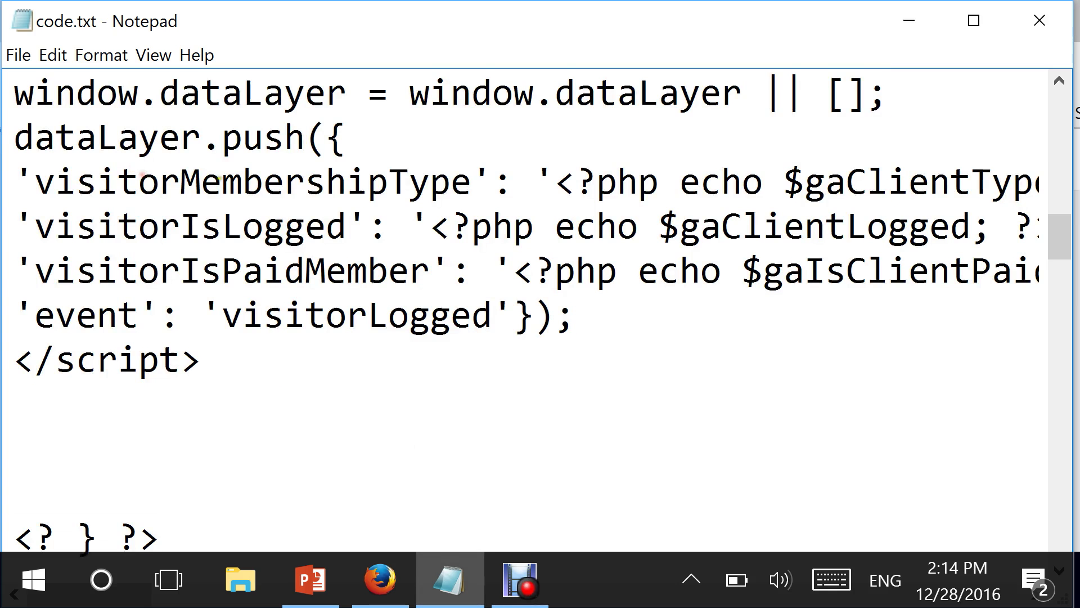
pyautogui.doubleClick(218, 178)
pyautogui.moveTo(472, 181); pyautogui.dragTo(38, 179)
pyautogui.hotkey('ctrl', 'c')
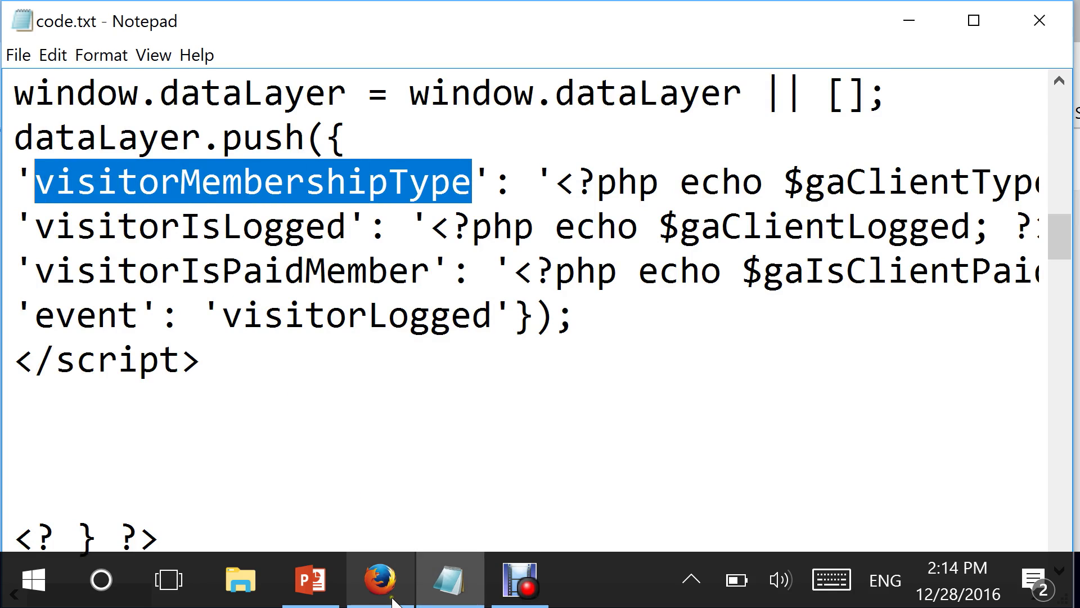
pyautogui.click(380, 580)
pyautogui.click(398, 339)
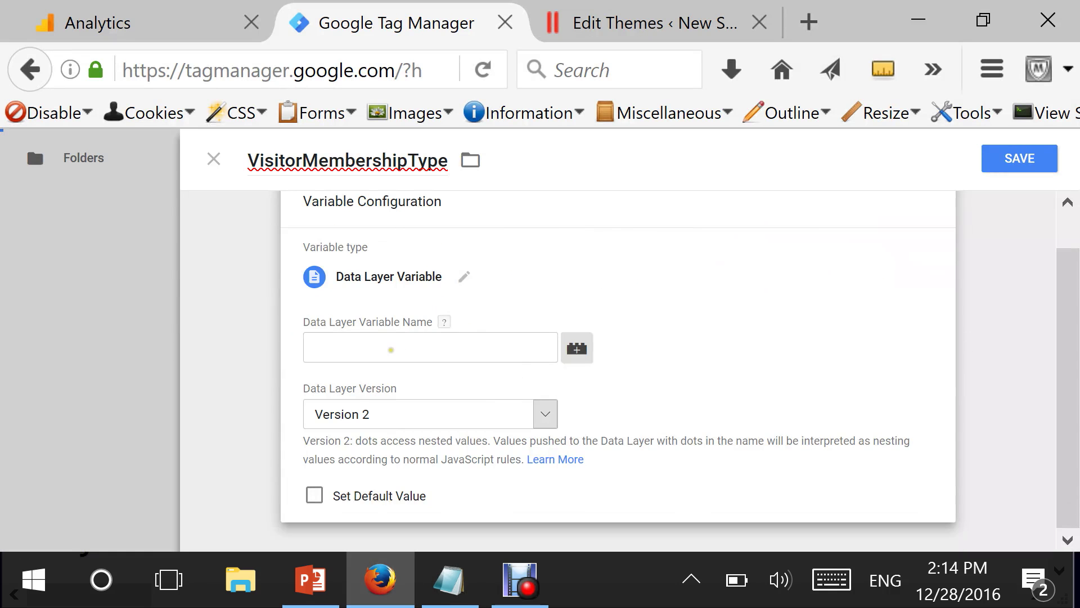
pyautogui.click(389, 346)
pyautogui.hotkey('ctrl', 'v')
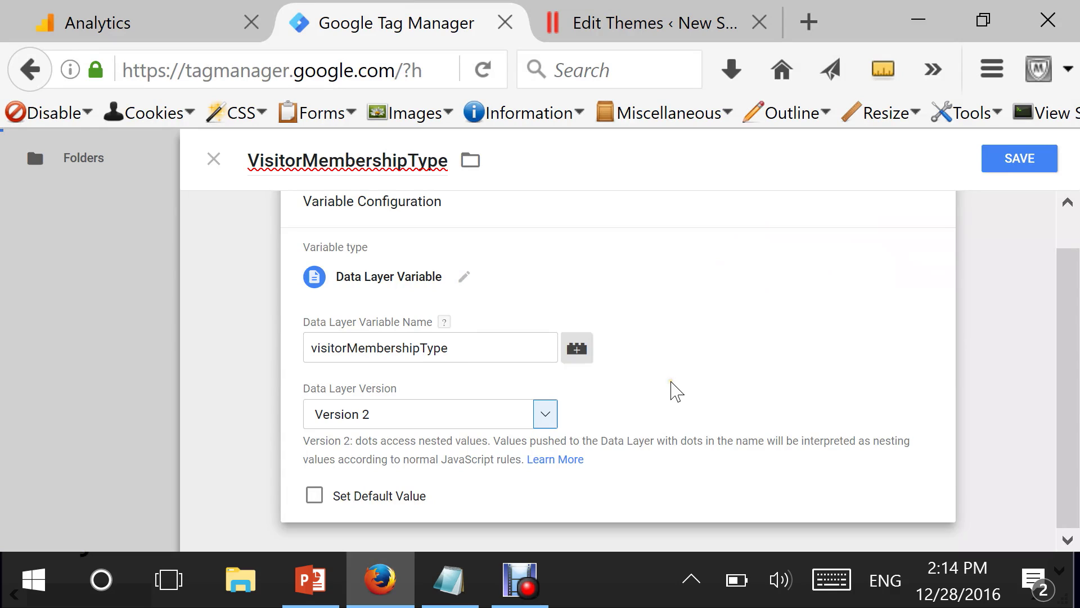
pyautogui.click(318, 496)
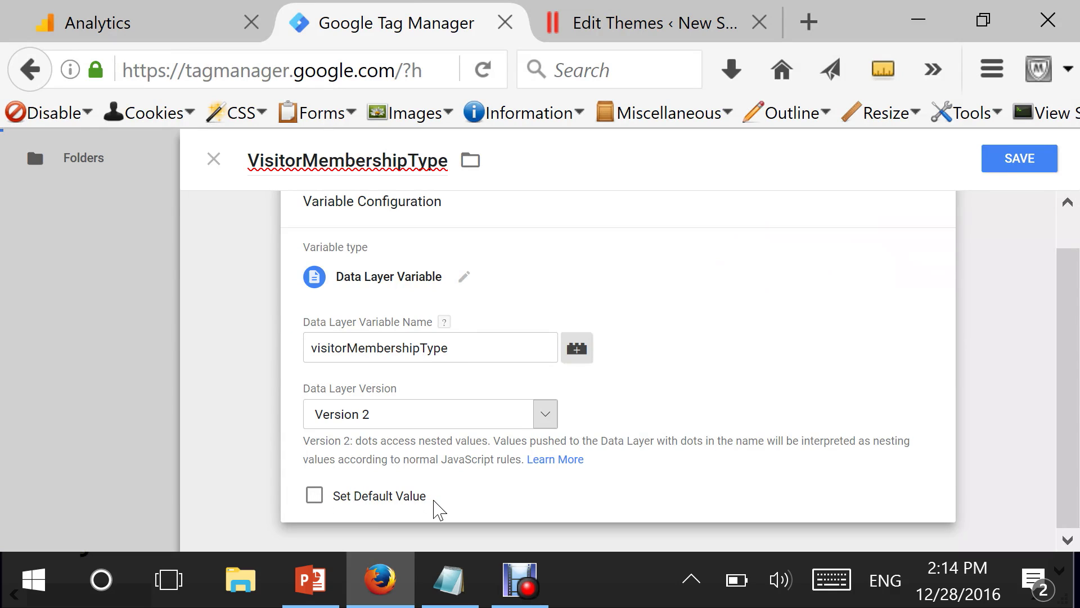
pyautogui.click(998, 160)
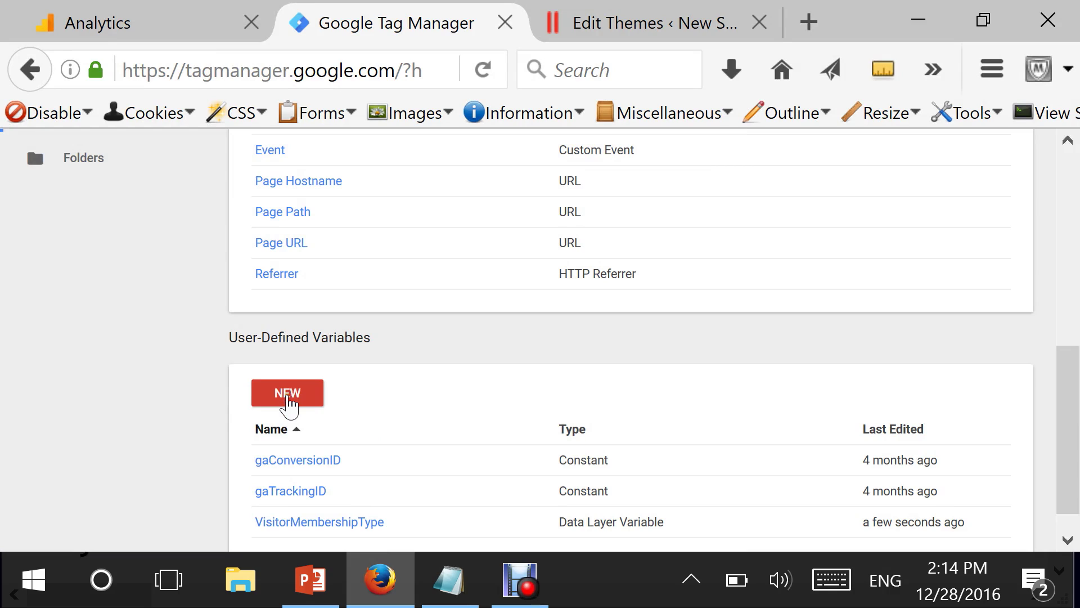
# Create a new Data Layer Variable named VisitorIsLogged.
pyautogui.click(288, 394)
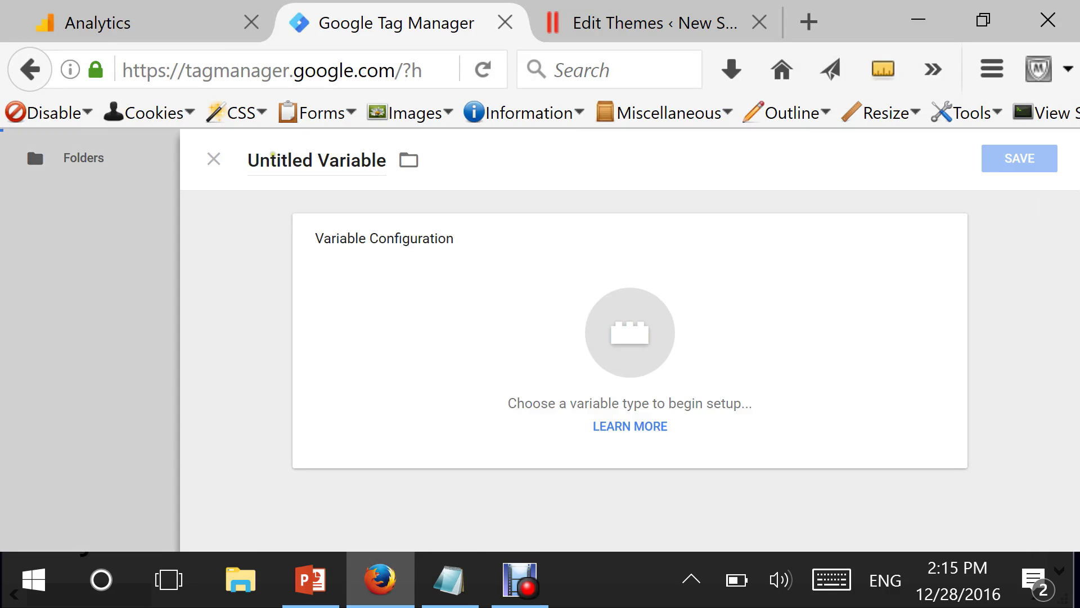
pyautogui.moveTo(386, 162); pyautogui.dragTo(265, 179)
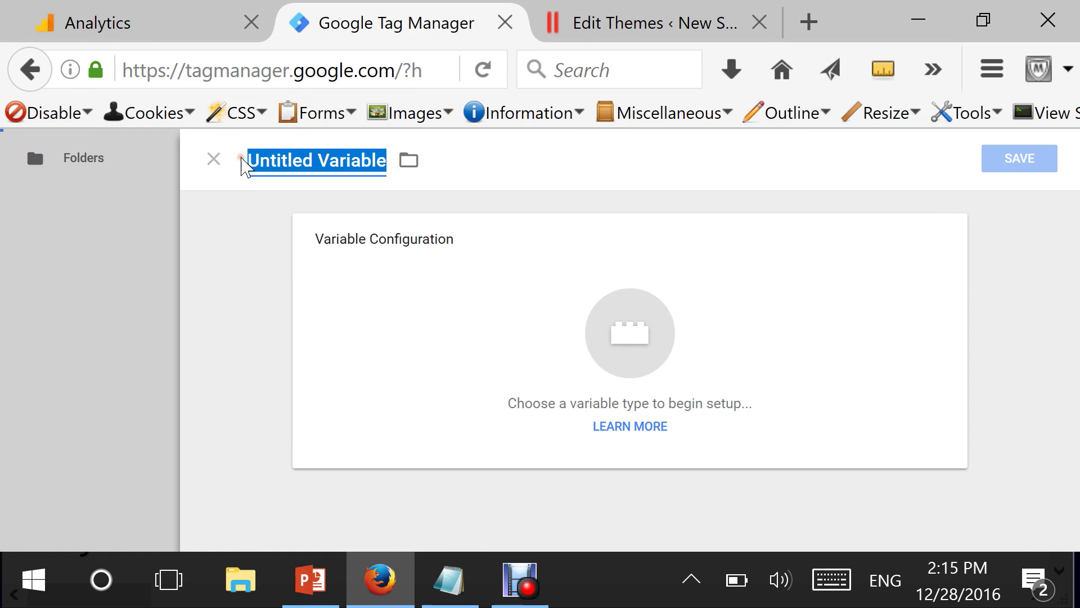
pyautogui.write('Visi')
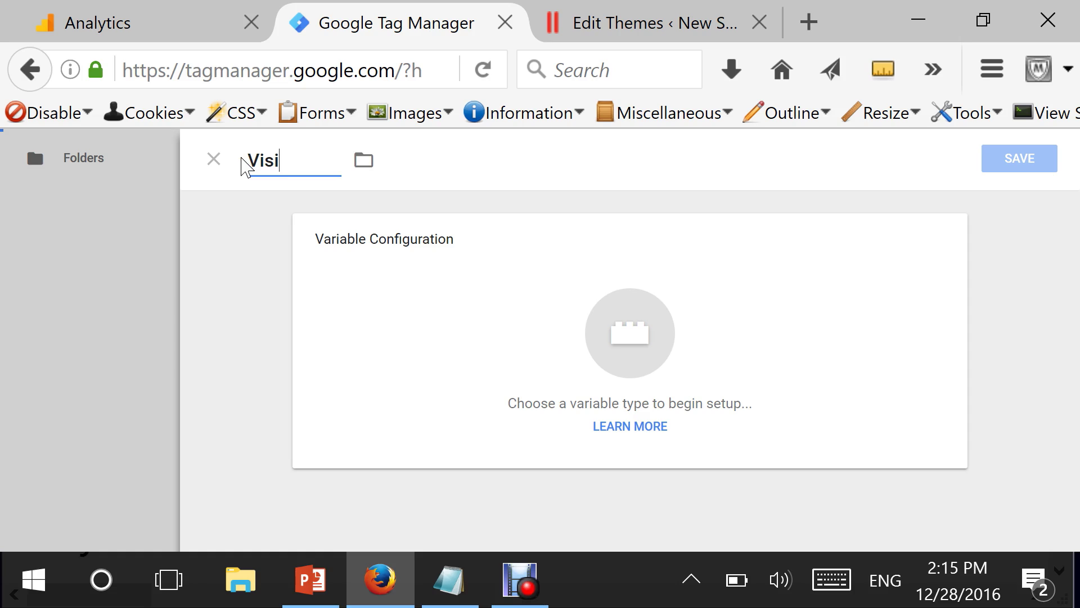
pyautogui.write('torIsLogged')
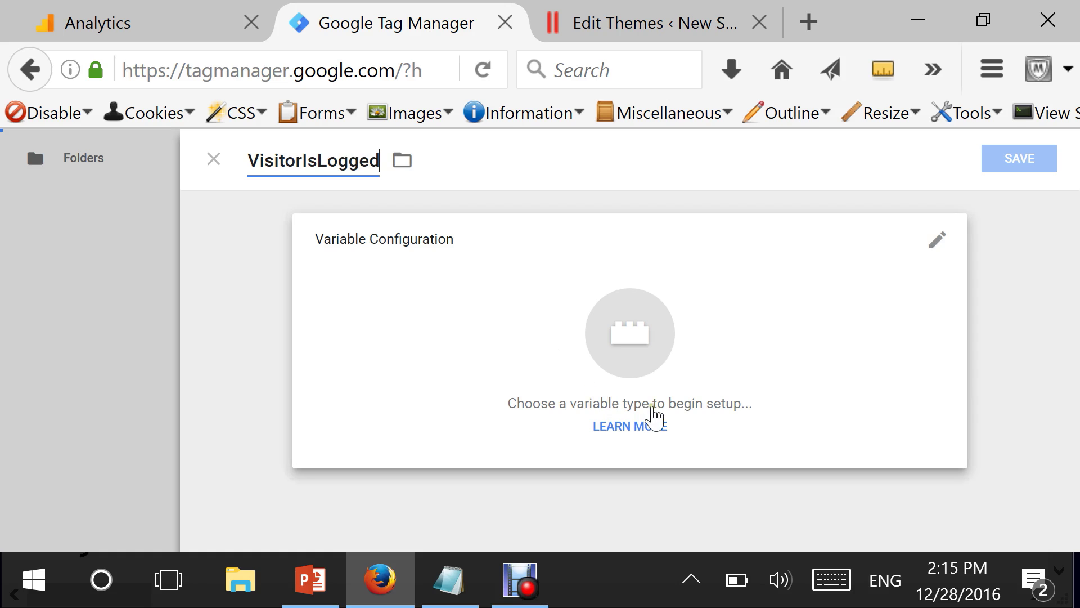
pyautogui.click(635, 343)
pyautogui.scroll(-3, 635, 382)
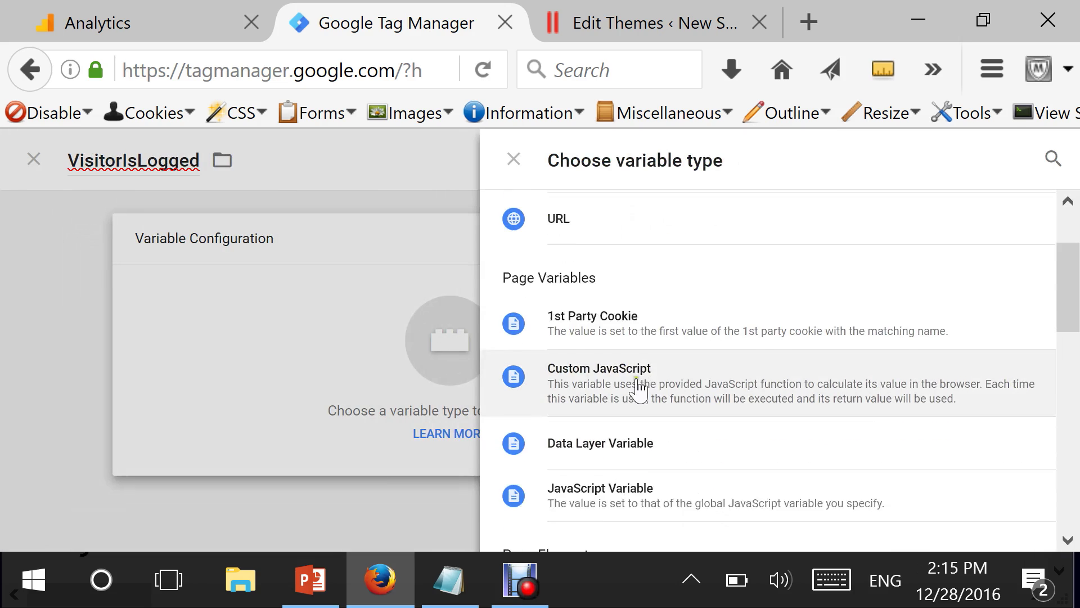
pyautogui.click(619, 366)
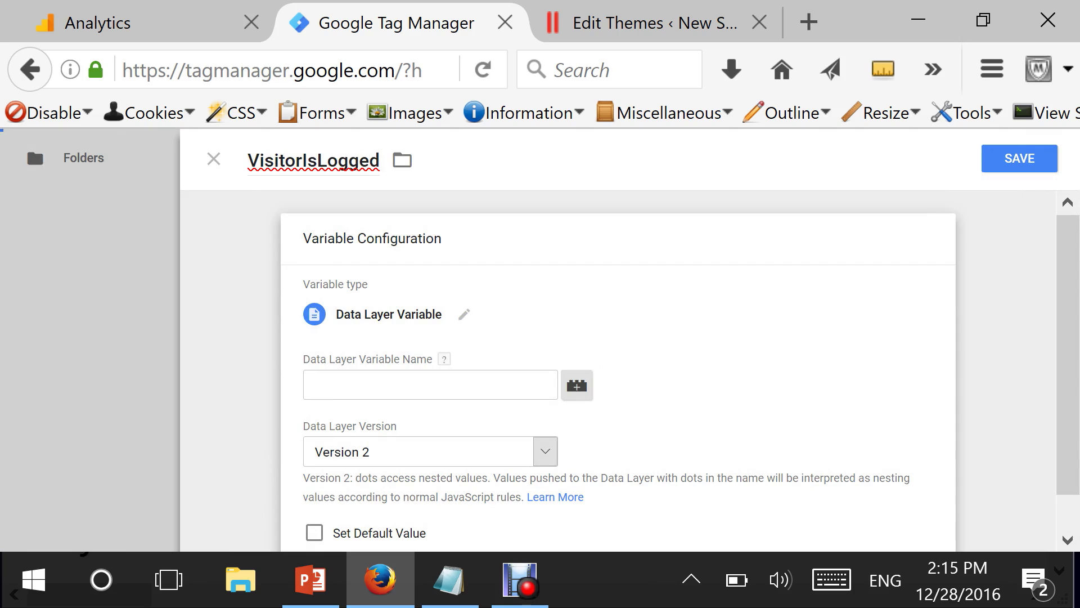
pyautogui.write('visitorIsLogged')
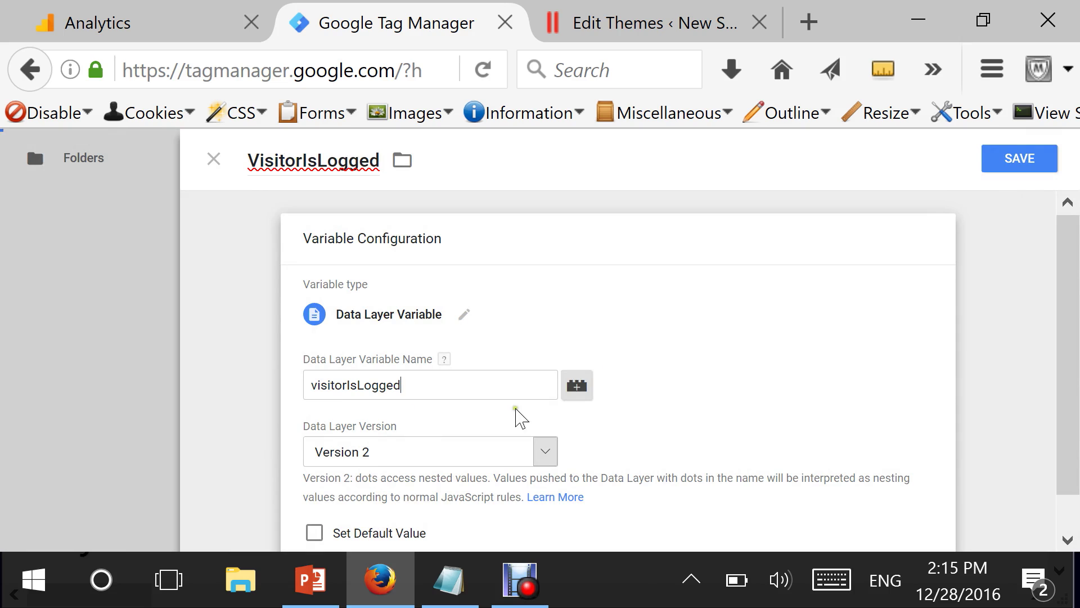
# Copy visitorIsLogged from code.txt as the Data Layer Variable Name and save the variable.
pyautogui.click(449, 580)
pyautogui.click(183, 265)
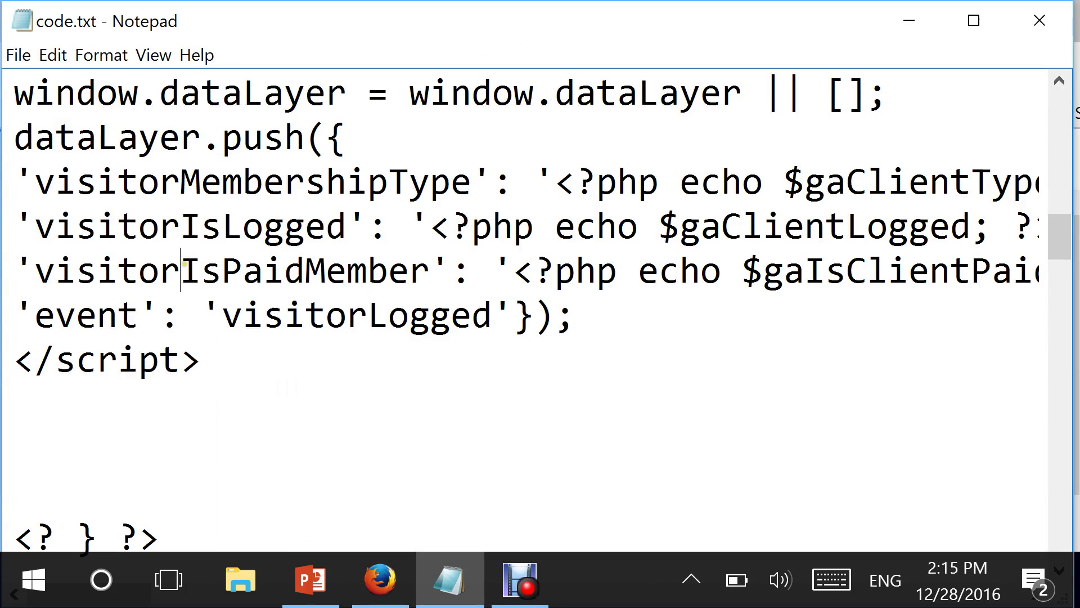
pyautogui.moveTo(35, 226); pyautogui.dragTo(344, 227)
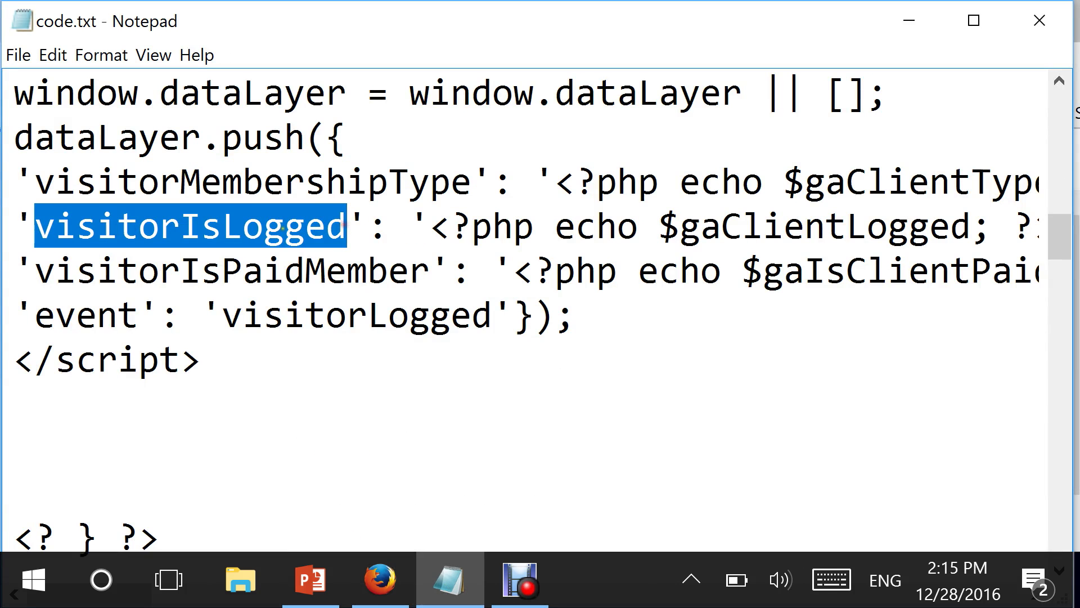
pyautogui.rightClick(288, 232)
pyautogui.click(237, 300)
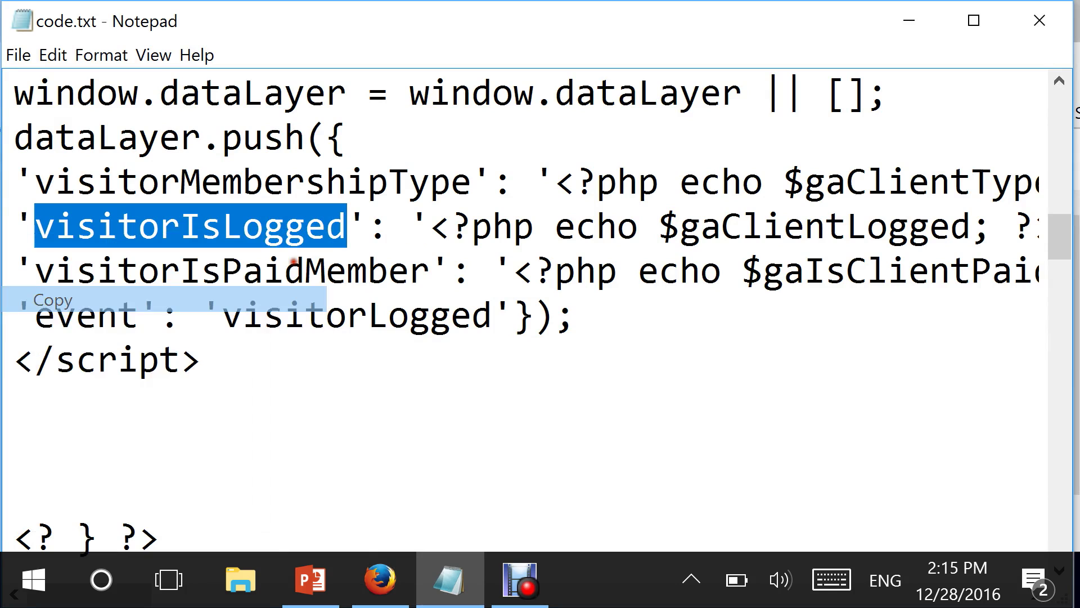
pyautogui.click(379, 579)
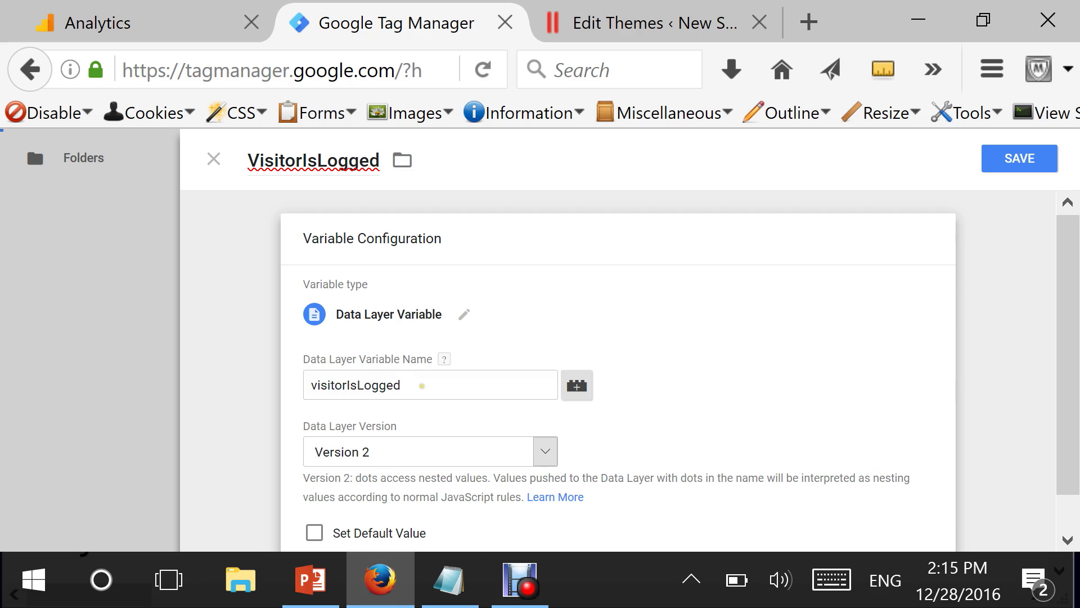
pyautogui.moveTo(421, 386); pyautogui.dragTo(293, 383)
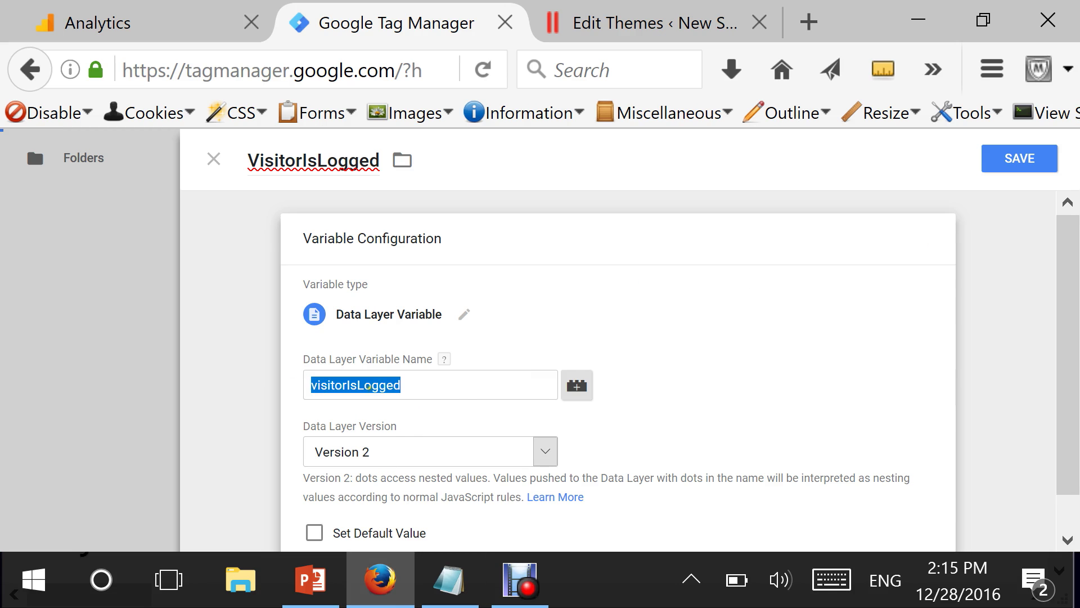
pyautogui.scroll(-1, 514, 427)
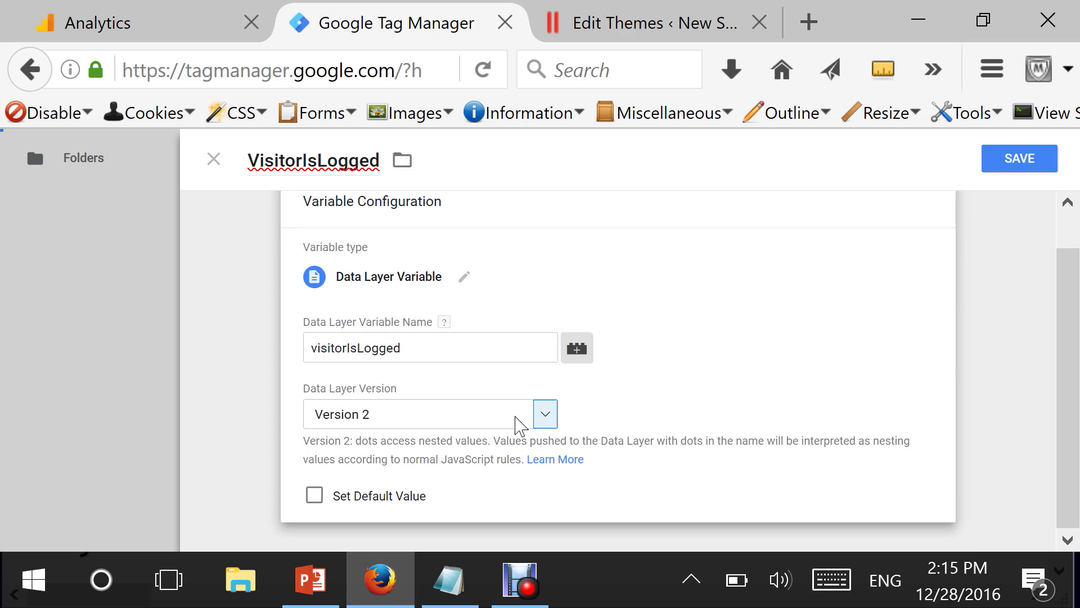
pyautogui.click(1012, 174)
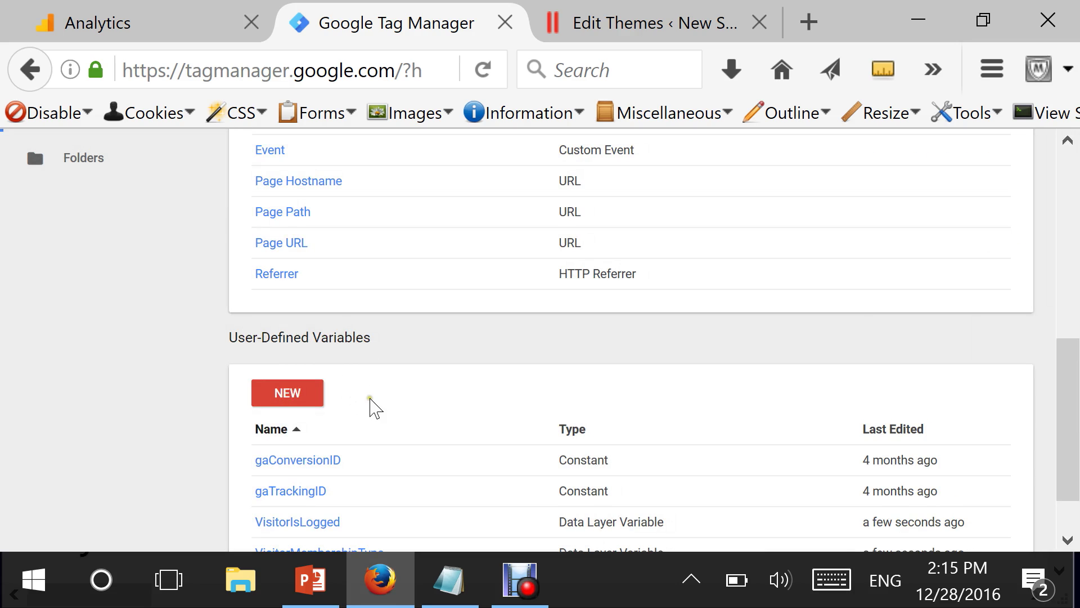
# Start a new user-defined variable named VisitorIsPaidMember.
pyautogui.scroll(-2, 374, 401)
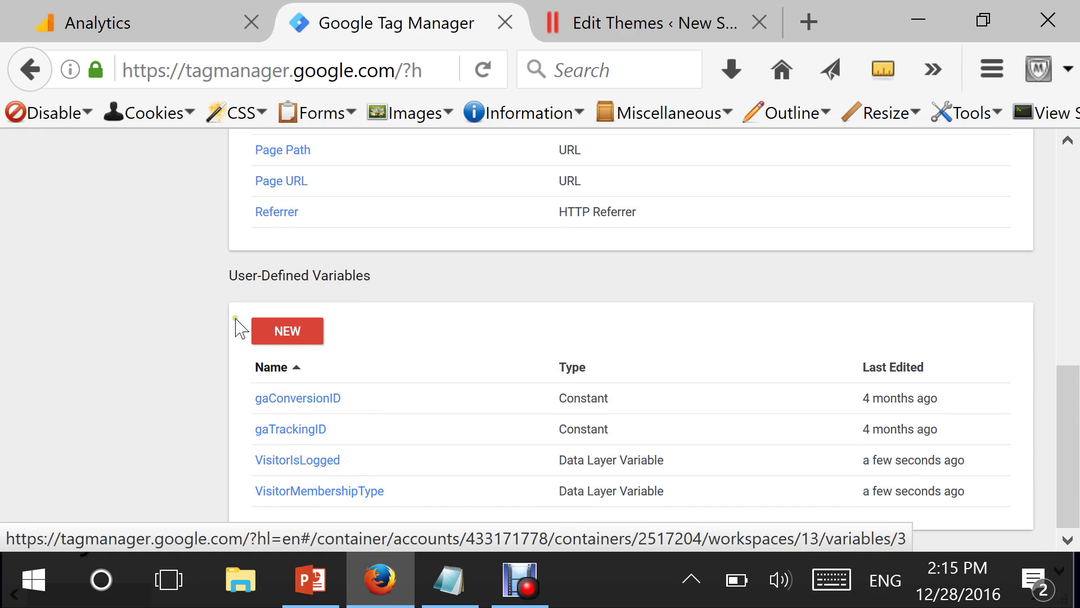
pyautogui.click(283, 338)
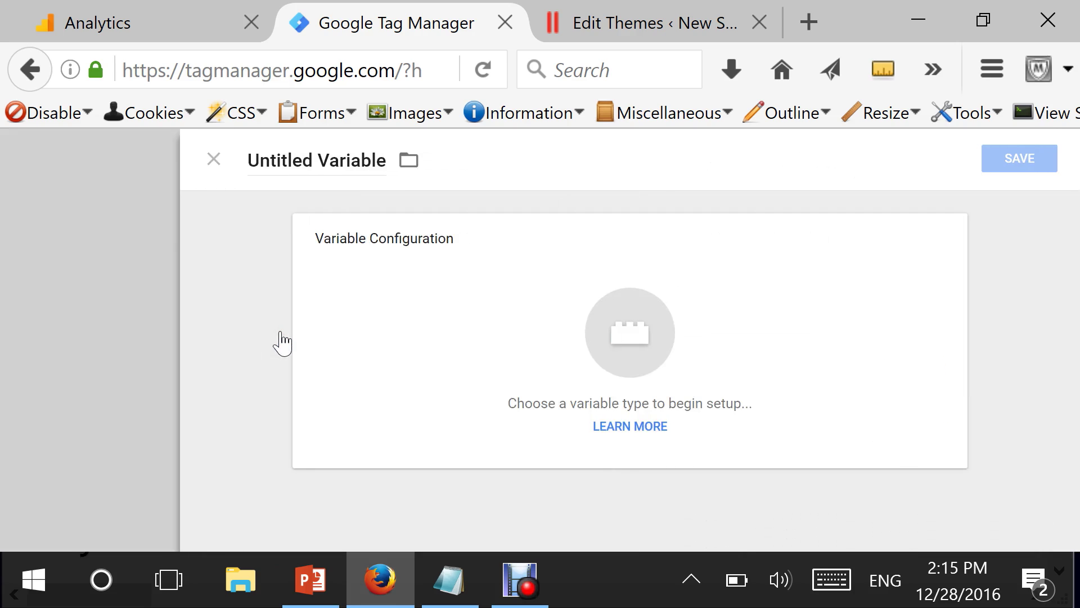
pyautogui.click(319, 164)
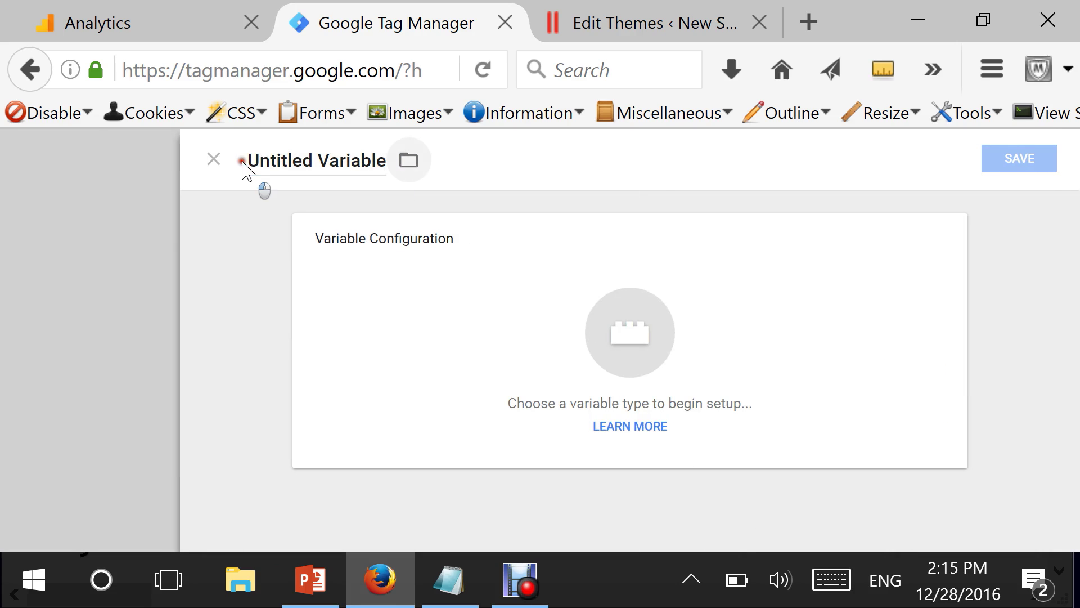
pyautogui.click(371, 162)
pyautogui.moveTo(383, 160); pyautogui.dragTo(208, 168)
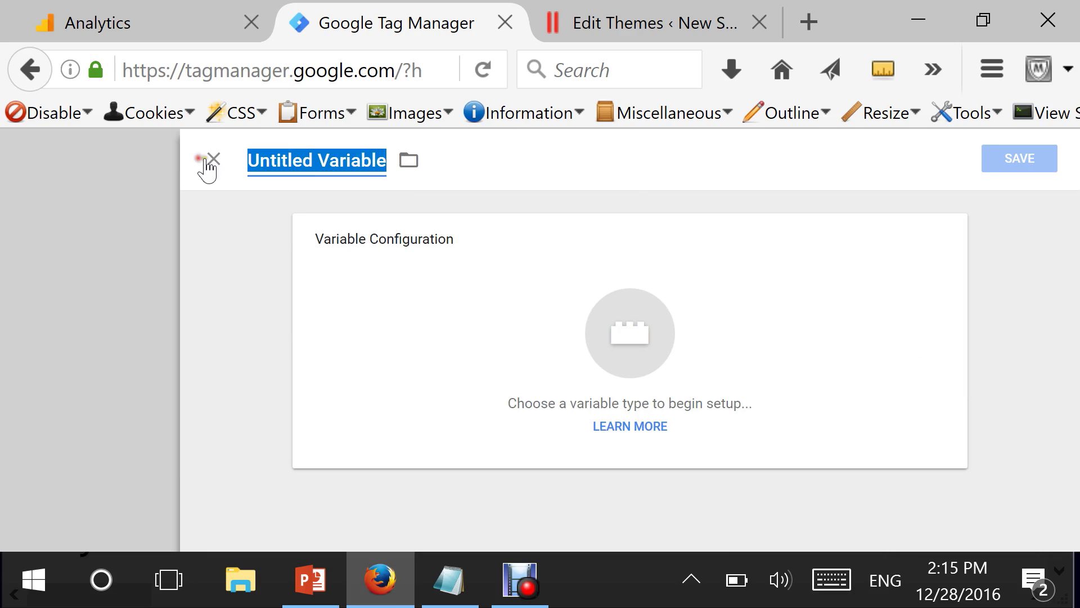
pyautogui.write('Visito')
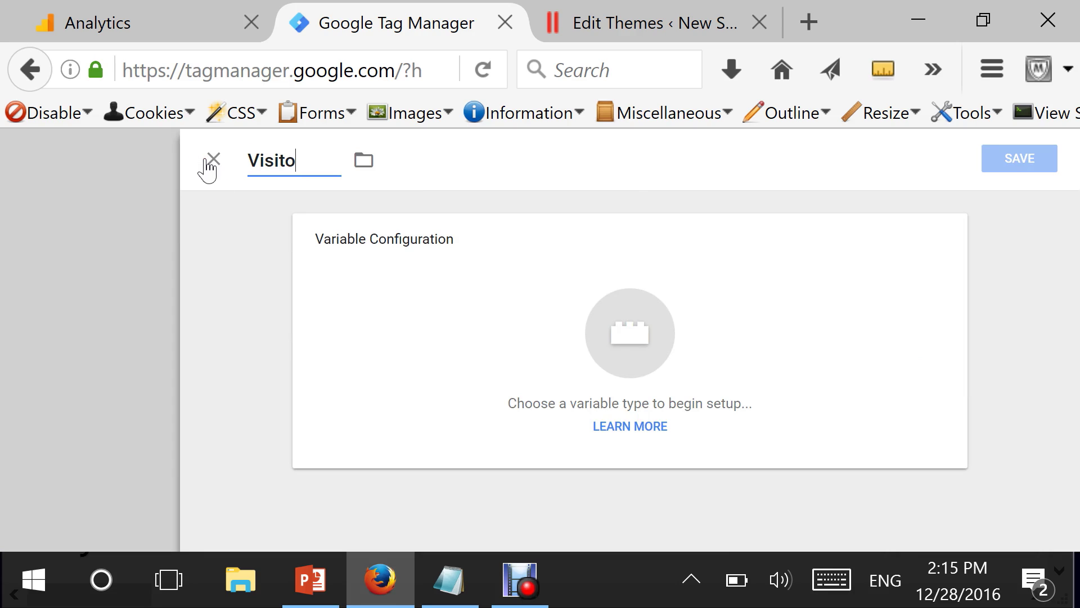
pyautogui.write('rIsPaidMember')
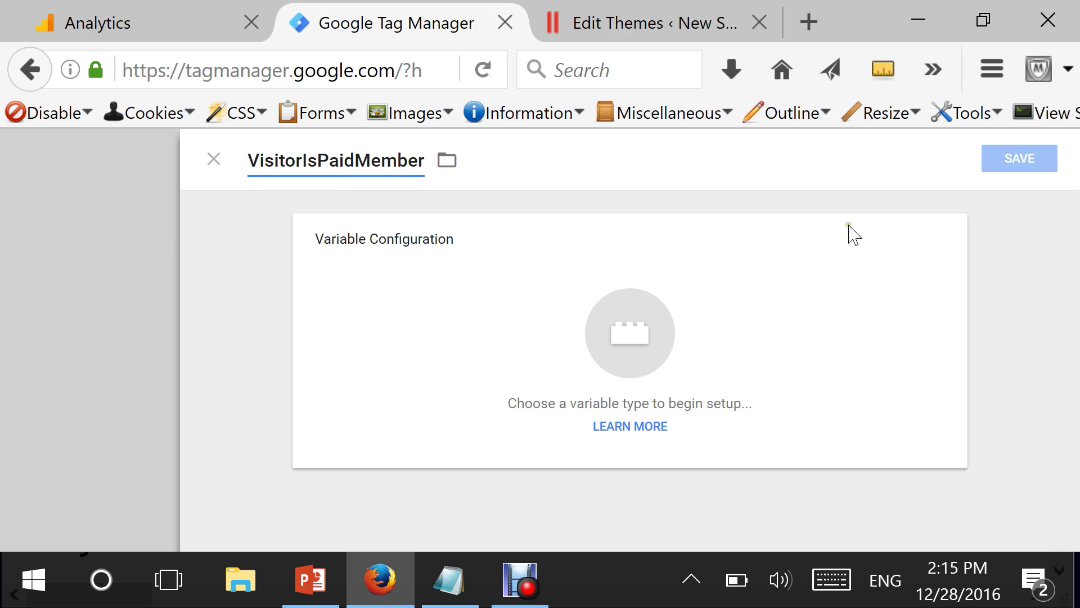
# Make it a Data Layer Variable reading visitorIsPaidMember and save it.
pyautogui.click(588, 383)
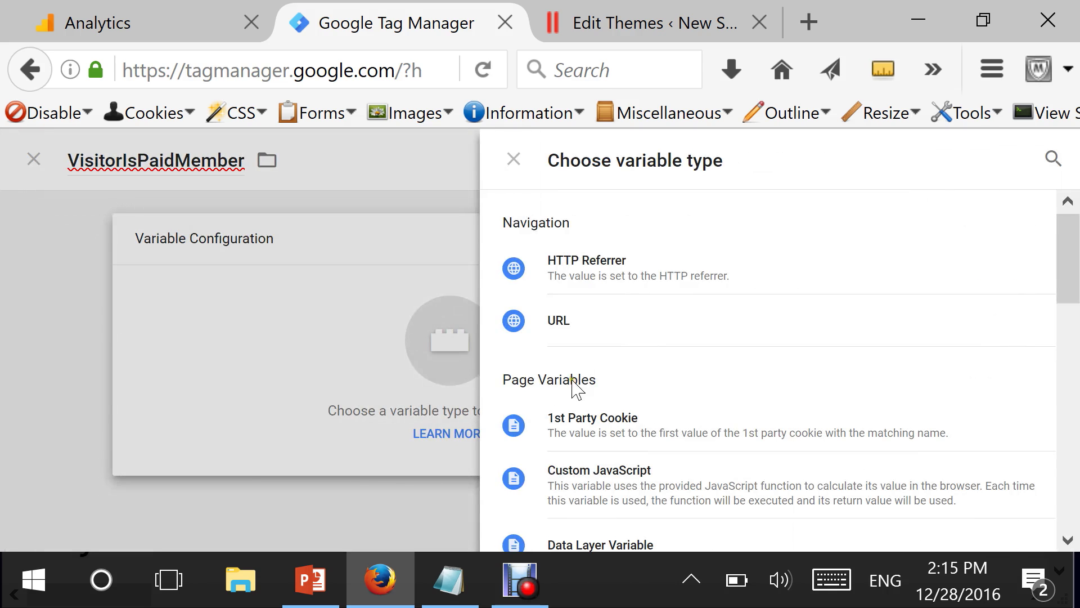
pyautogui.scroll(-3, 598, 438)
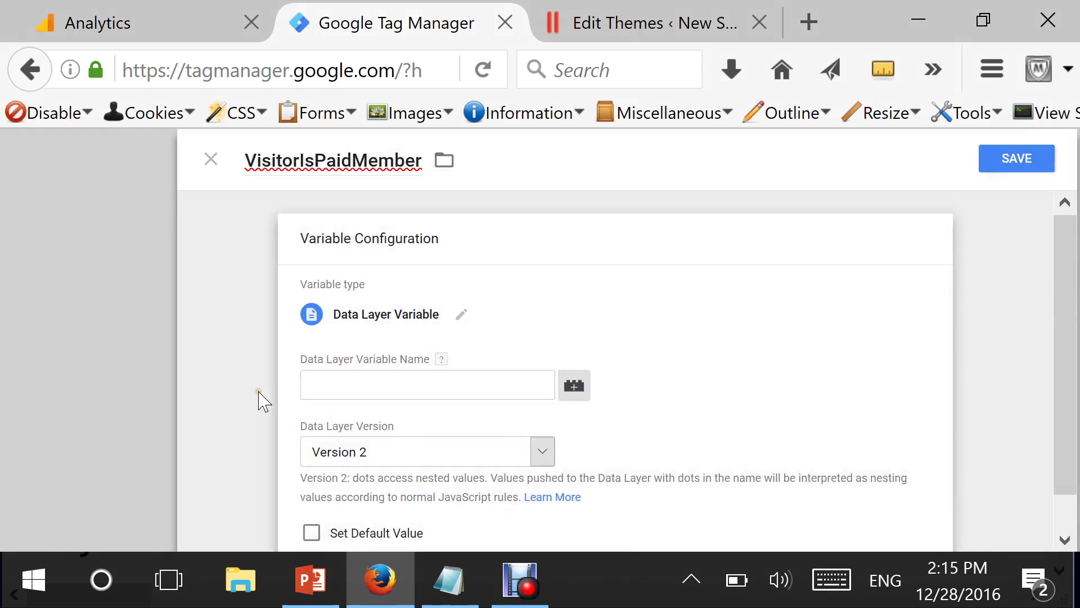
pyautogui.click(358, 395)
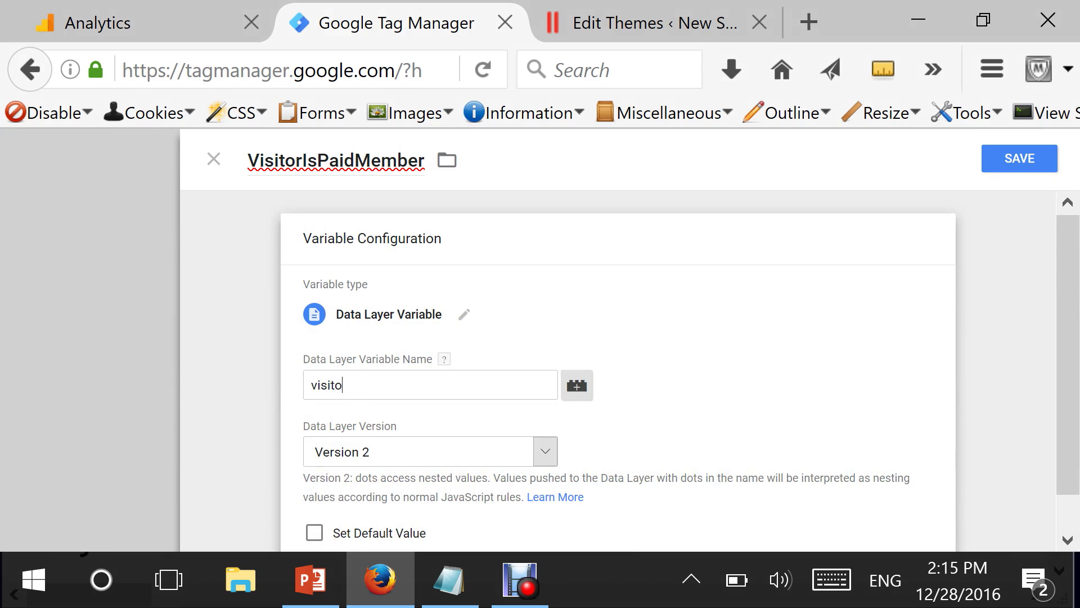
pyautogui.write('visitorIsPaidMember')
pyautogui.scroll(-1, 543, 414)
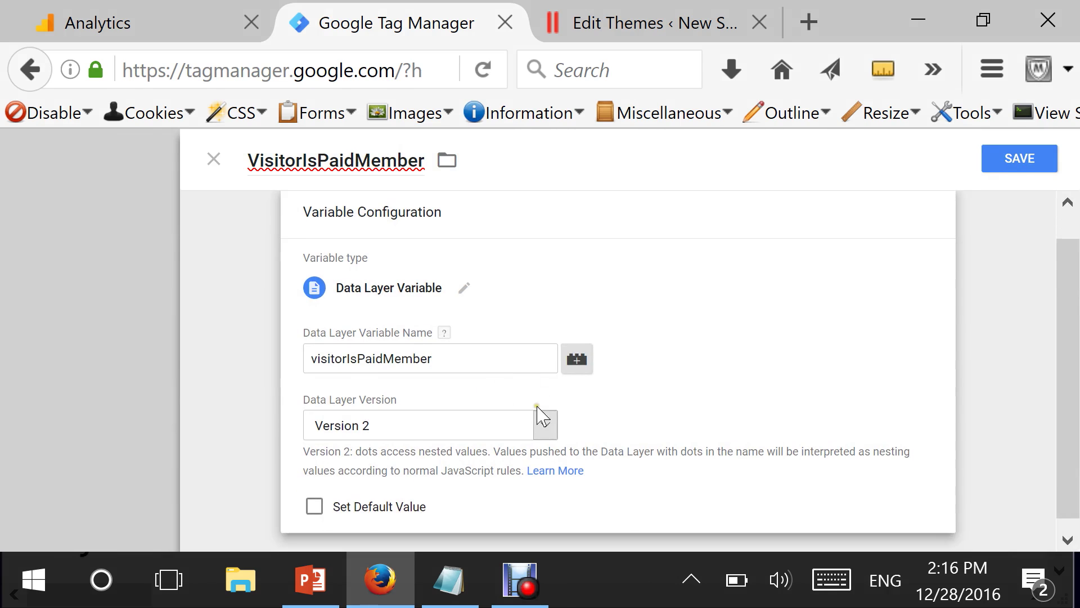
pyautogui.click(1029, 160)
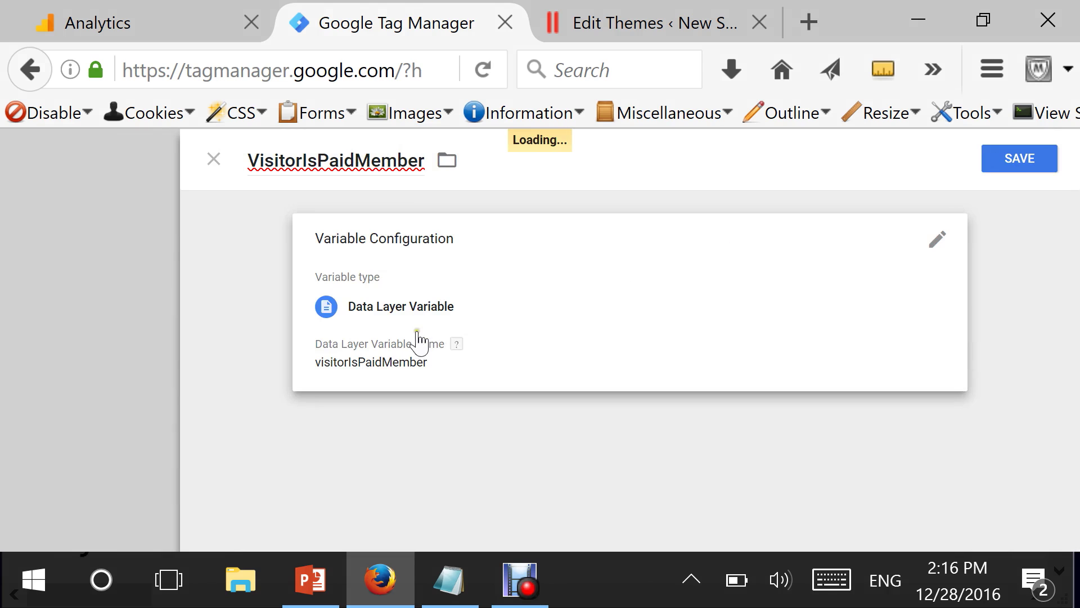
pyautogui.scroll(-1, 449, 393)
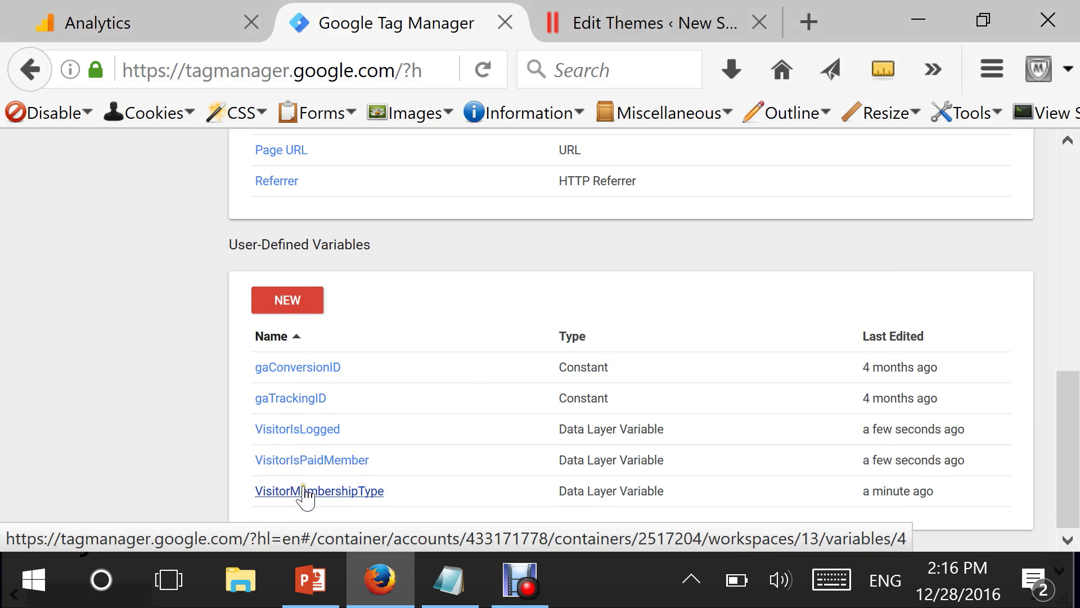
pyautogui.moveTo(1068, 460); pyautogui.dragTo(1064, 247)
# Create a new tag named 'GAU Tag - Custom Visitor Dimensions'.
pyautogui.click(76, 460)
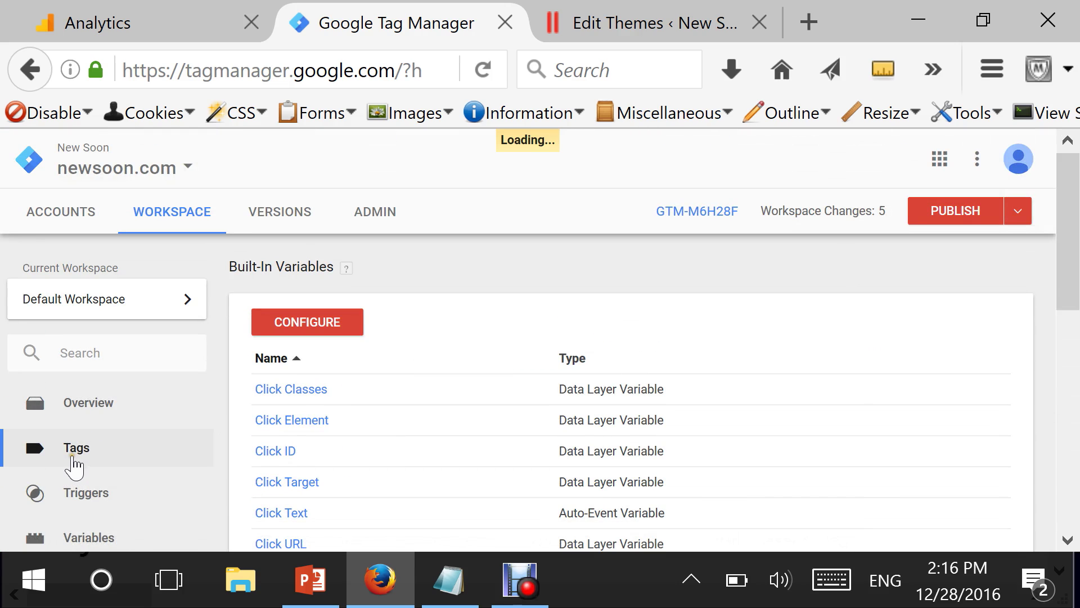
pyautogui.click(288, 324)
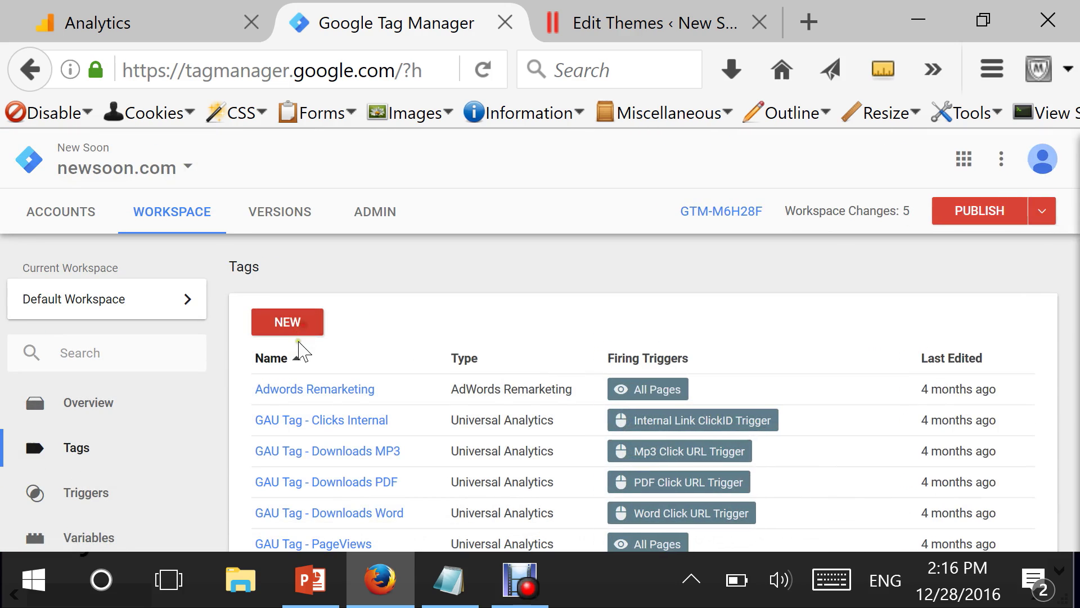
pyautogui.moveTo(347, 161); pyautogui.dragTo(244, 163)
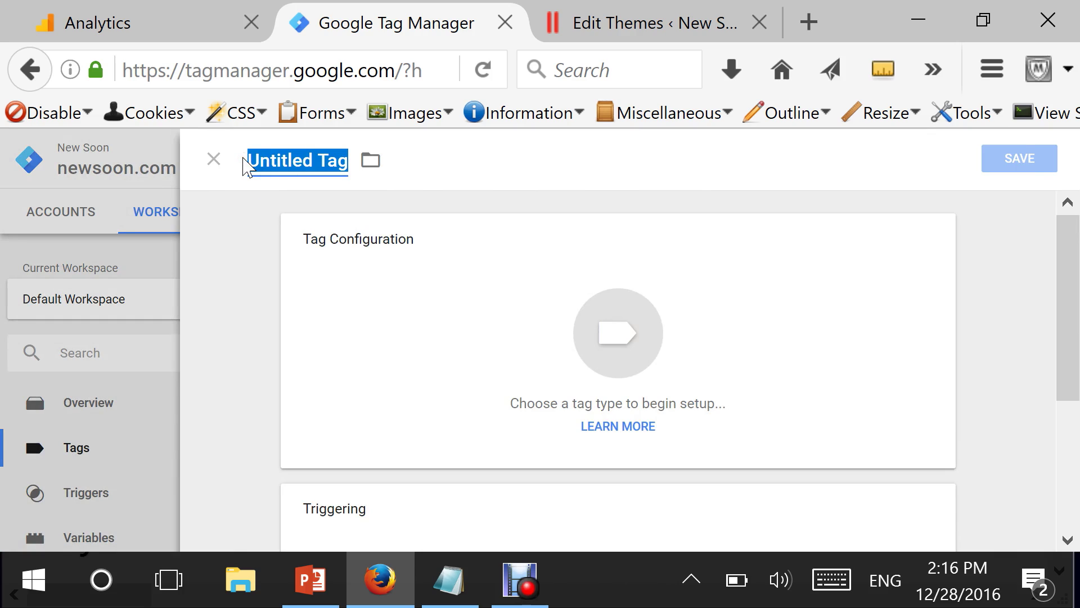
pyautogui.write('G')
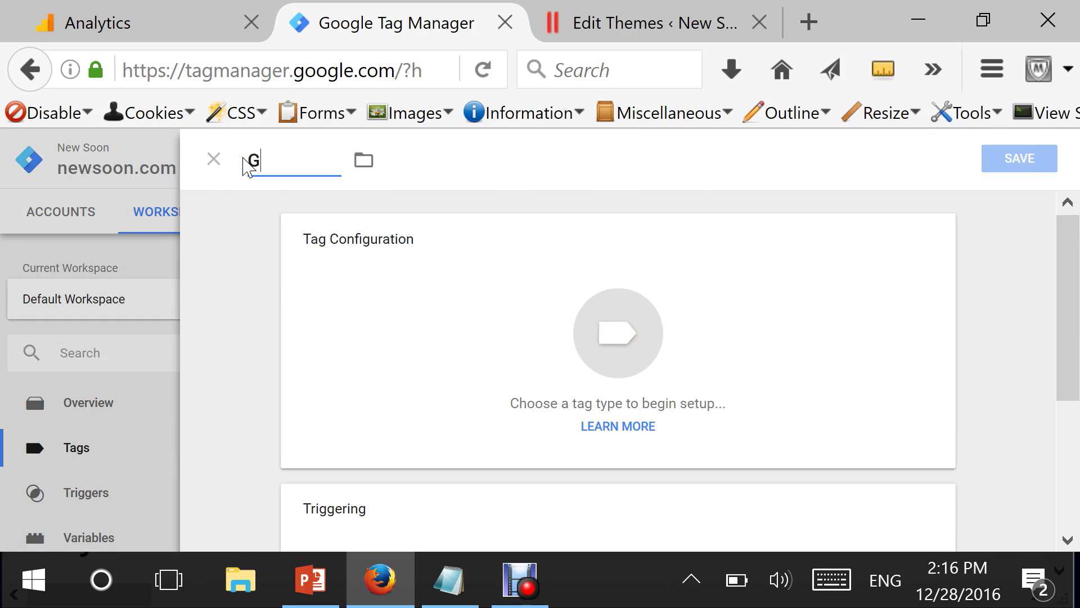
pyautogui.write('AU Tag - C')
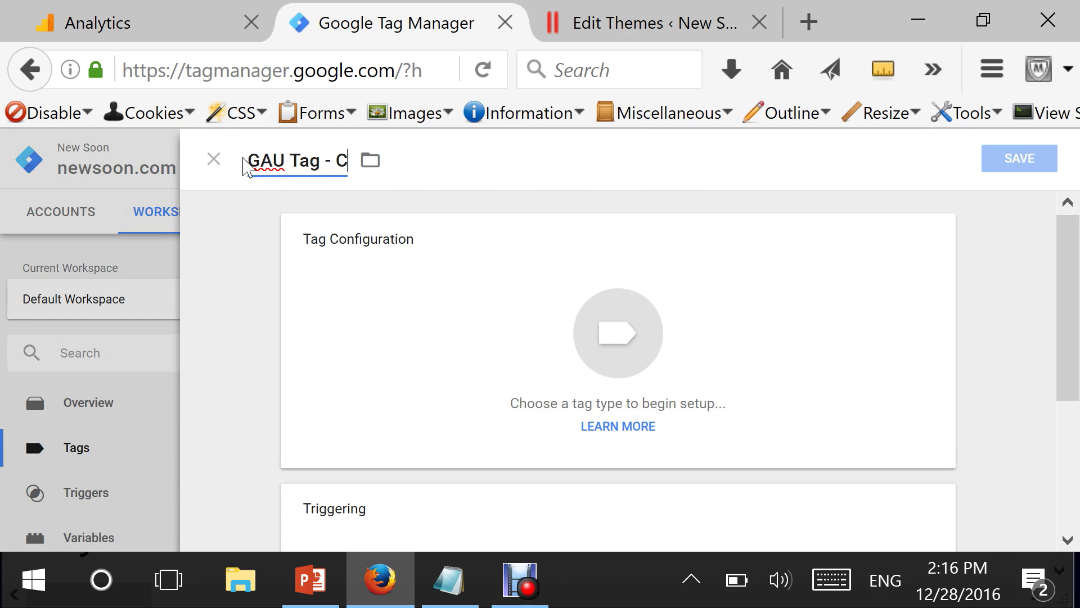
pyautogui.write('ustom')
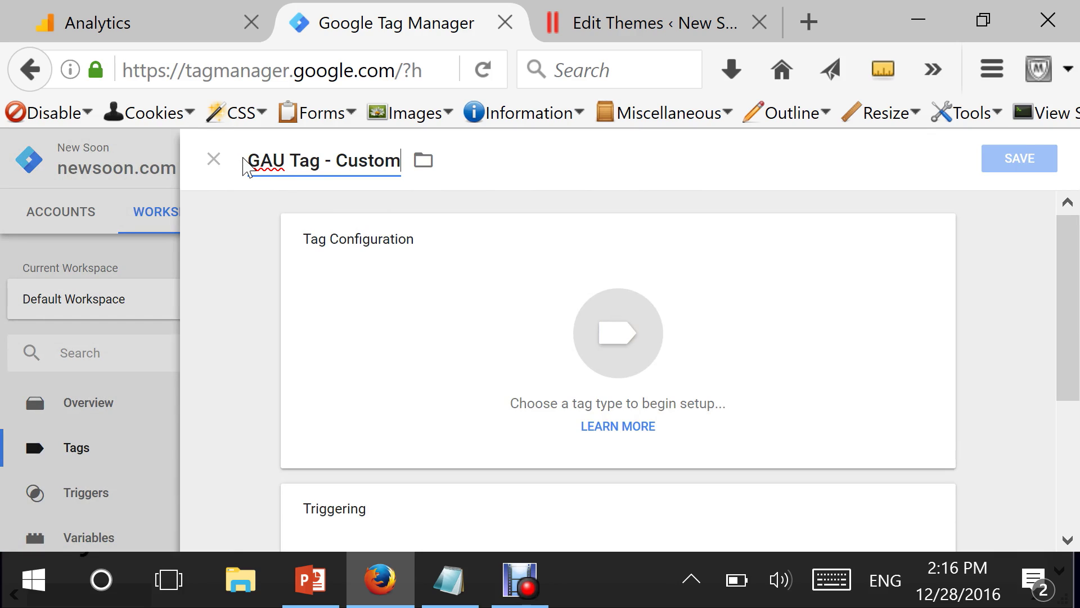
pyautogui.write(' Visito')
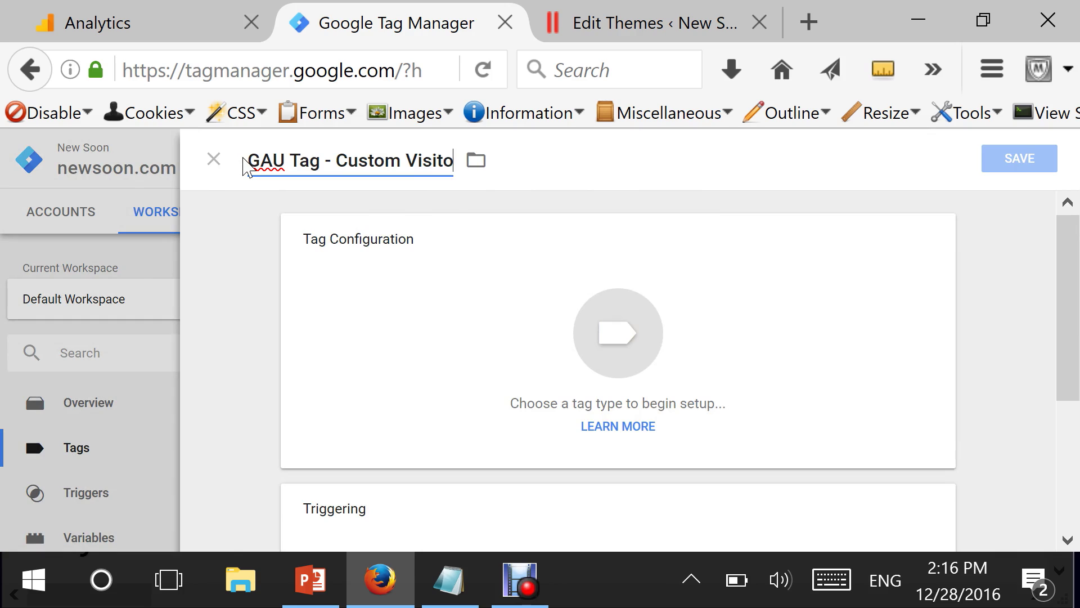
pyautogui.write('r Di')
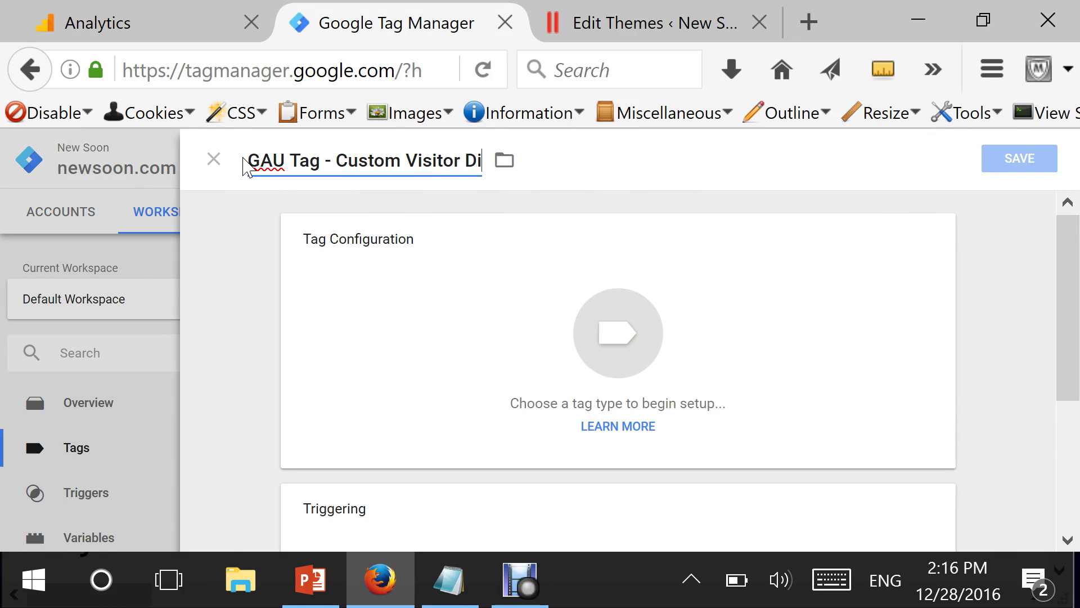
pyautogui.write('mensions')
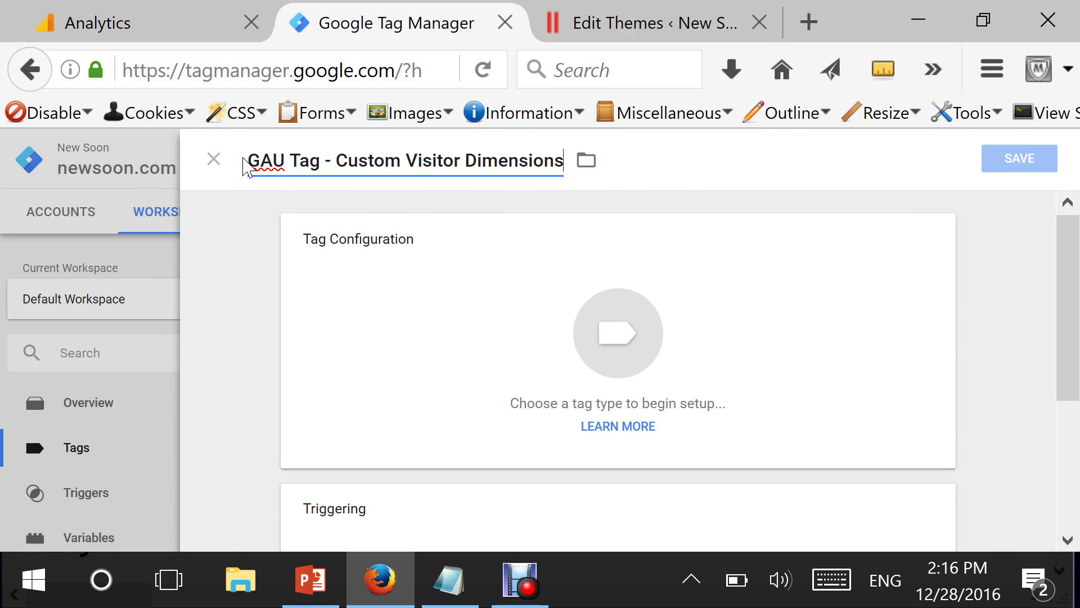
# Make it a Universal Analytics tag using {{gaTrackingID}} as the Tracking ID.
pyautogui.click(572, 306)
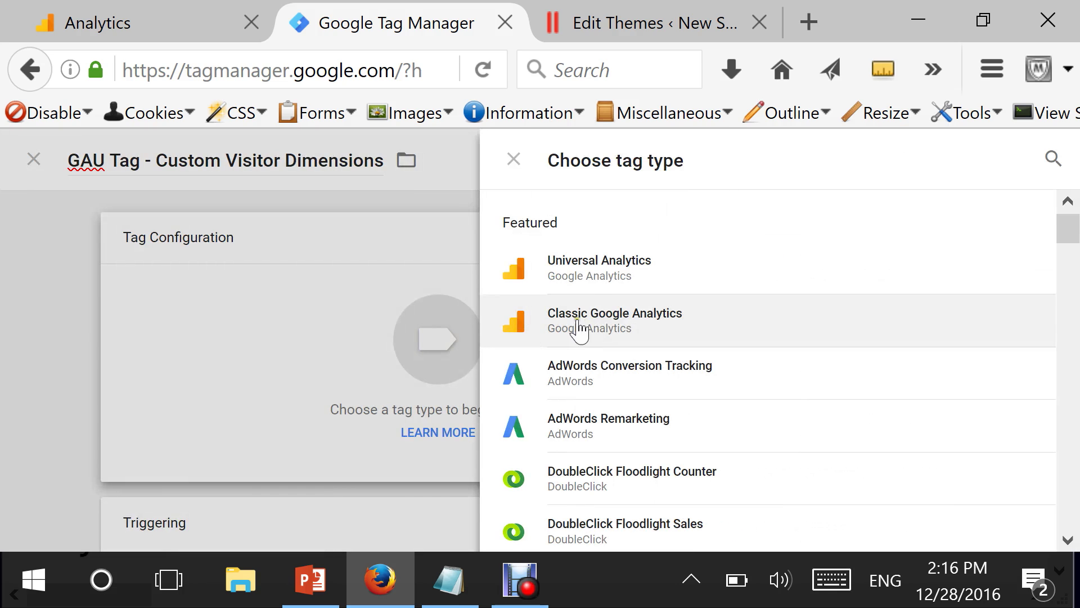
pyautogui.click(675, 276)
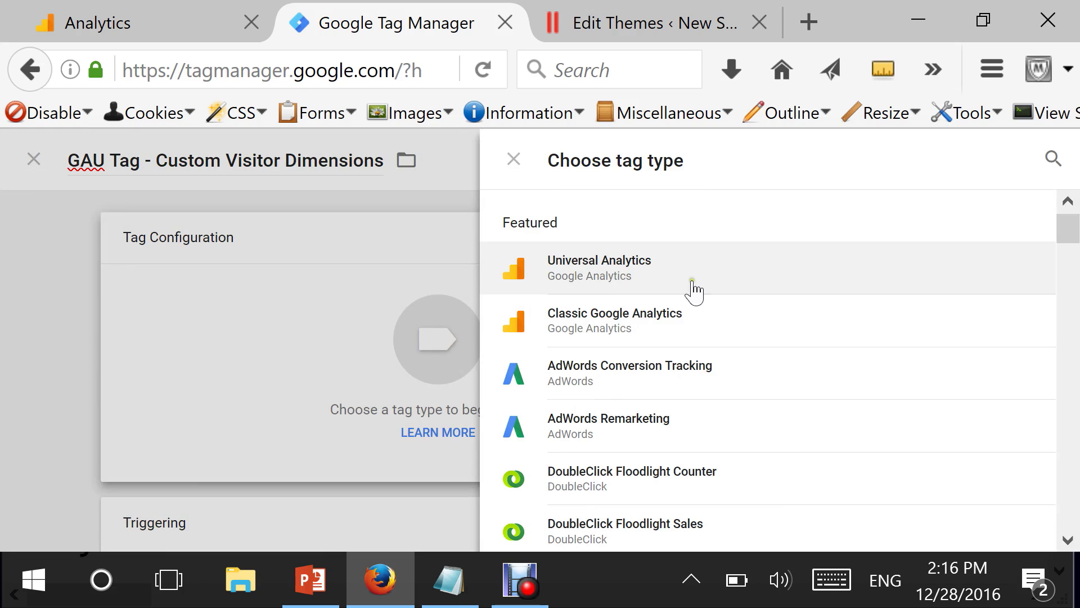
pyautogui.click(647, 270)
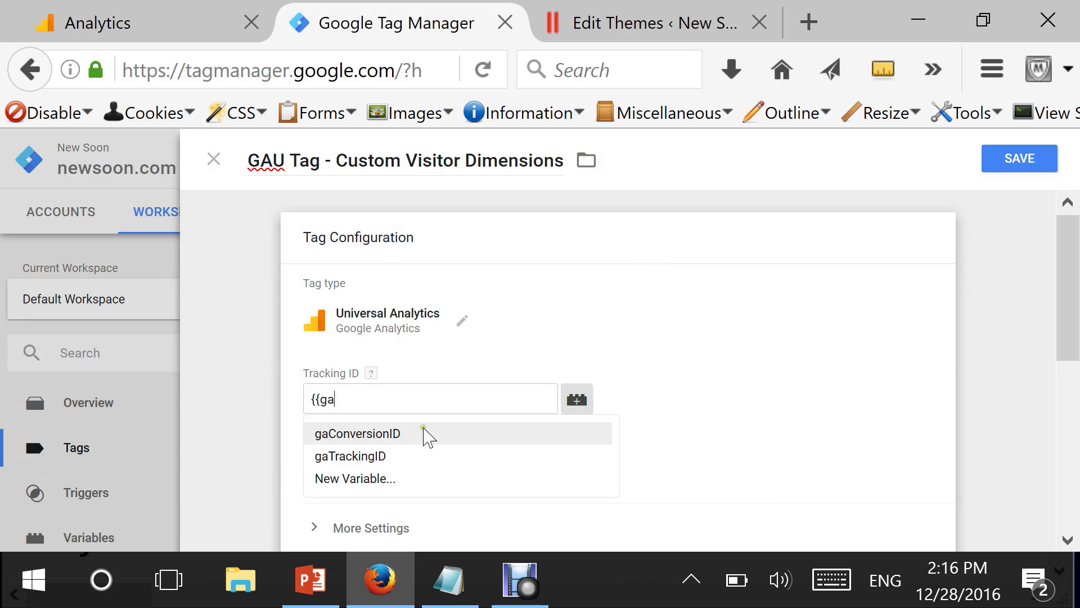
pyautogui.click(388, 454)
pyautogui.scroll(-2, 353, 383)
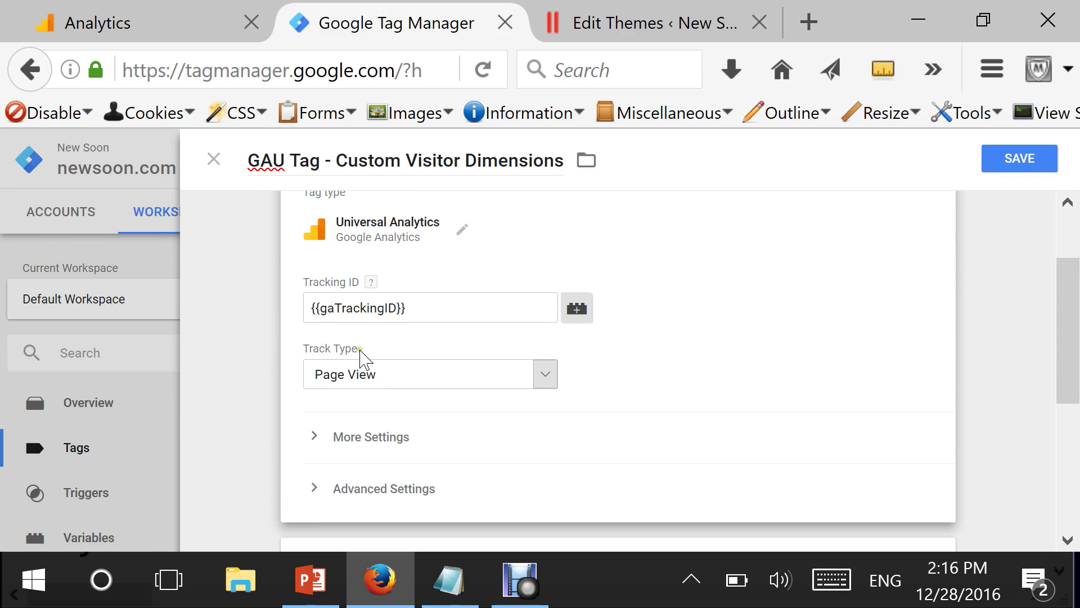
# Set Track Type to Event with category Logs, action Visitor Logs, label {{VisitorMembershipType}}.
pyautogui.click(545, 375)
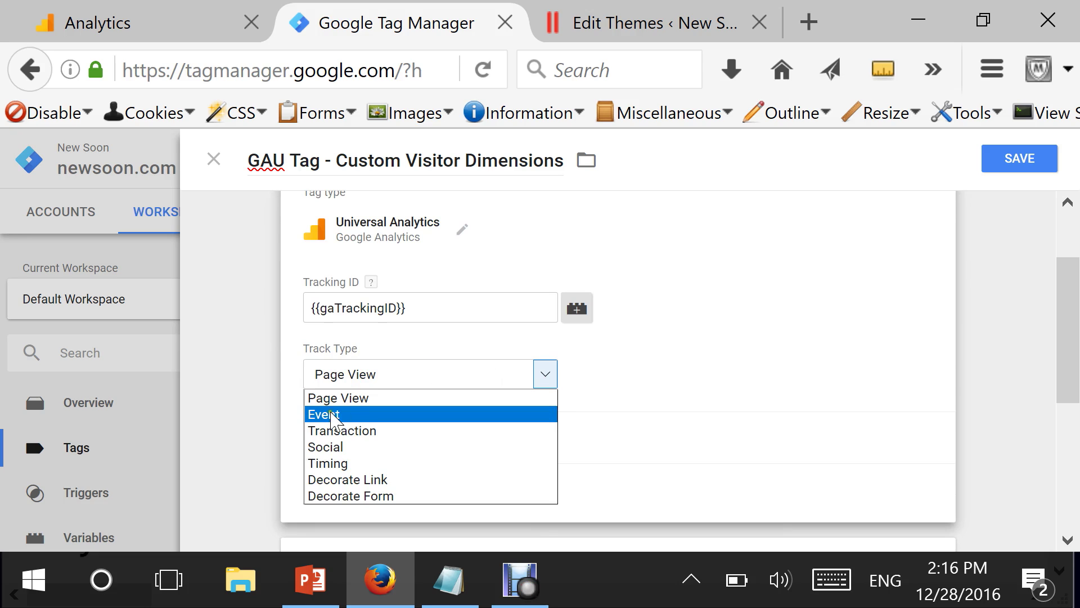
pyautogui.click(357, 415)
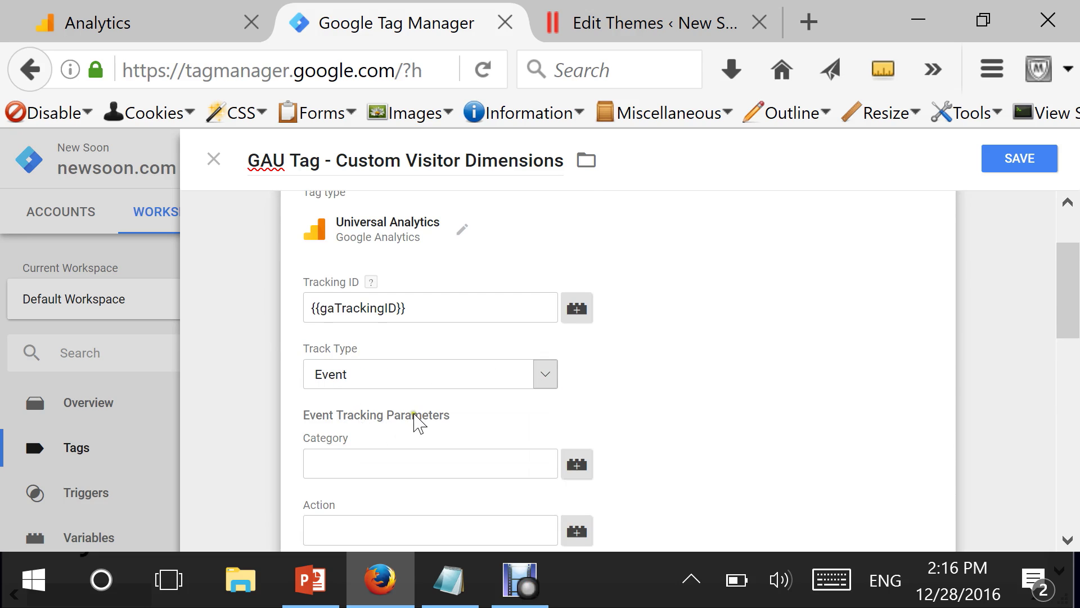
pyautogui.scroll(-4, 416, 422)
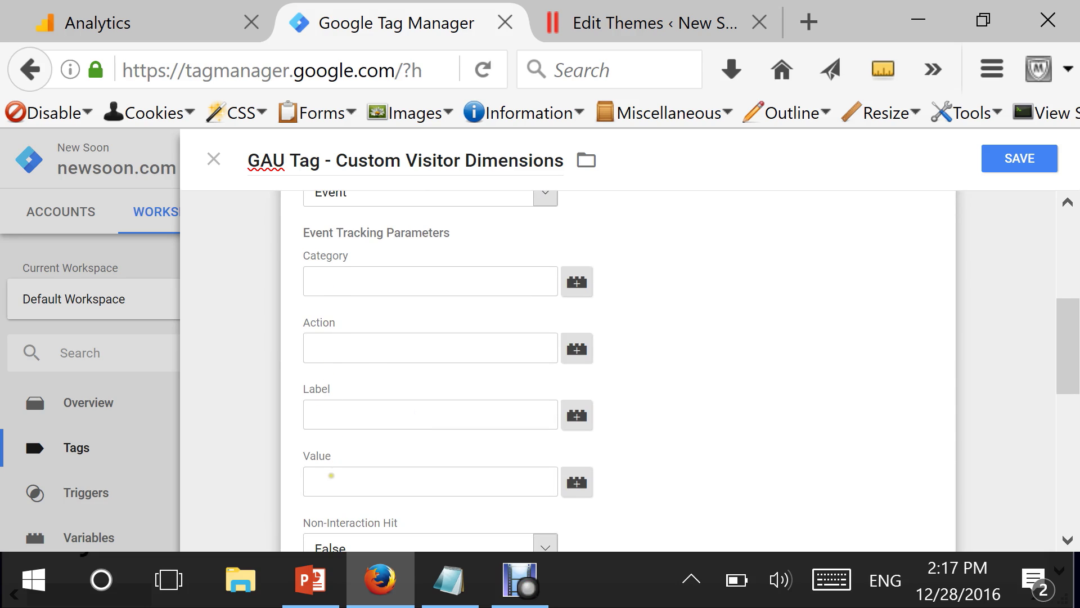
pyautogui.click(322, 280)
pyautogui.click(354, 346)
pyautogui.write('Visitor Logs')
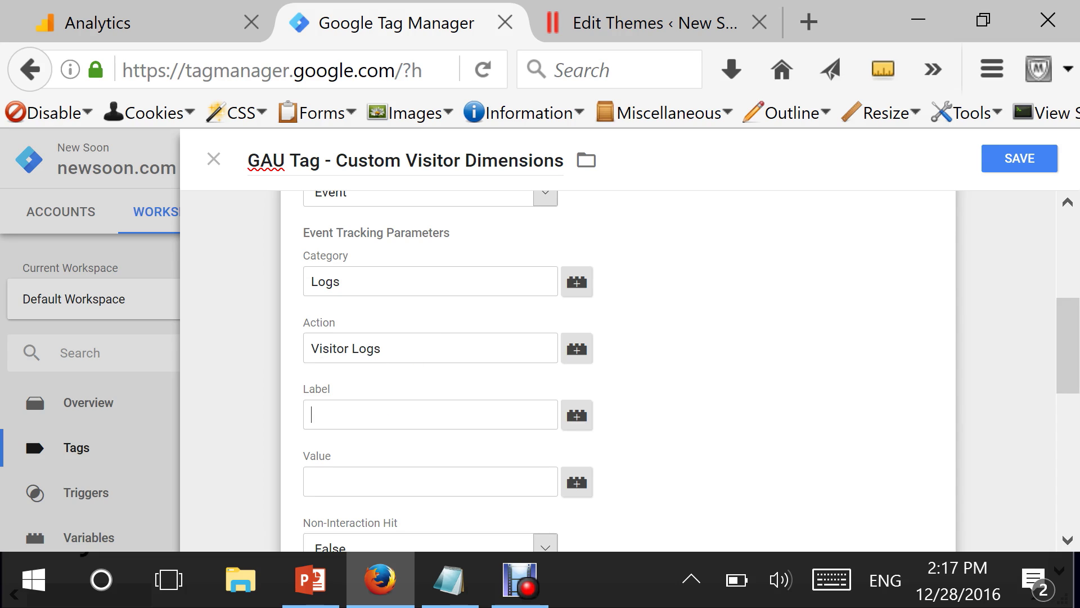
pyautogui.write('{{v')
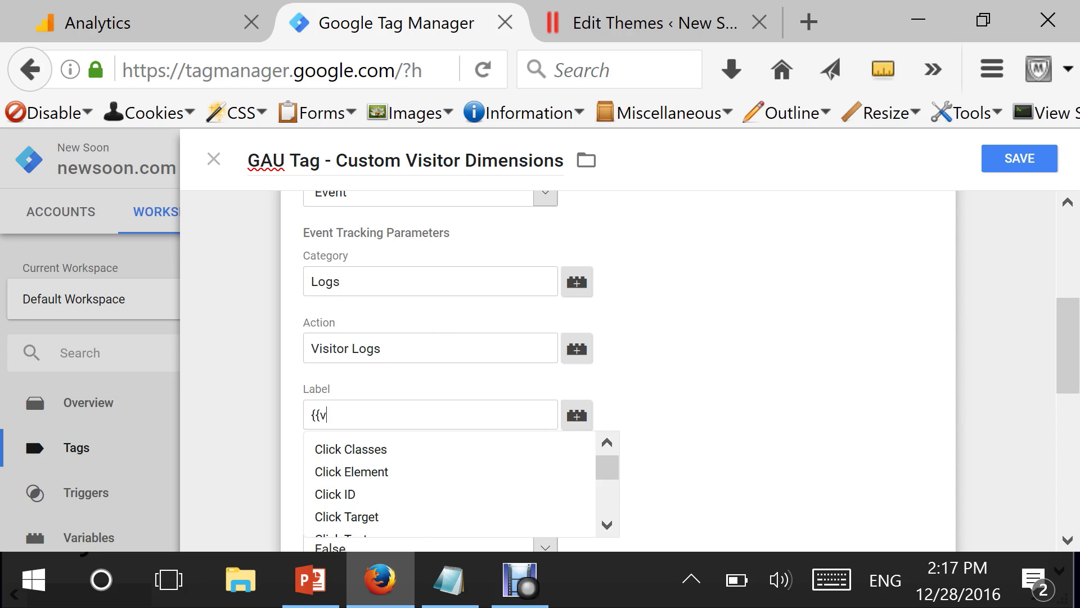
pyautogui.write('is')
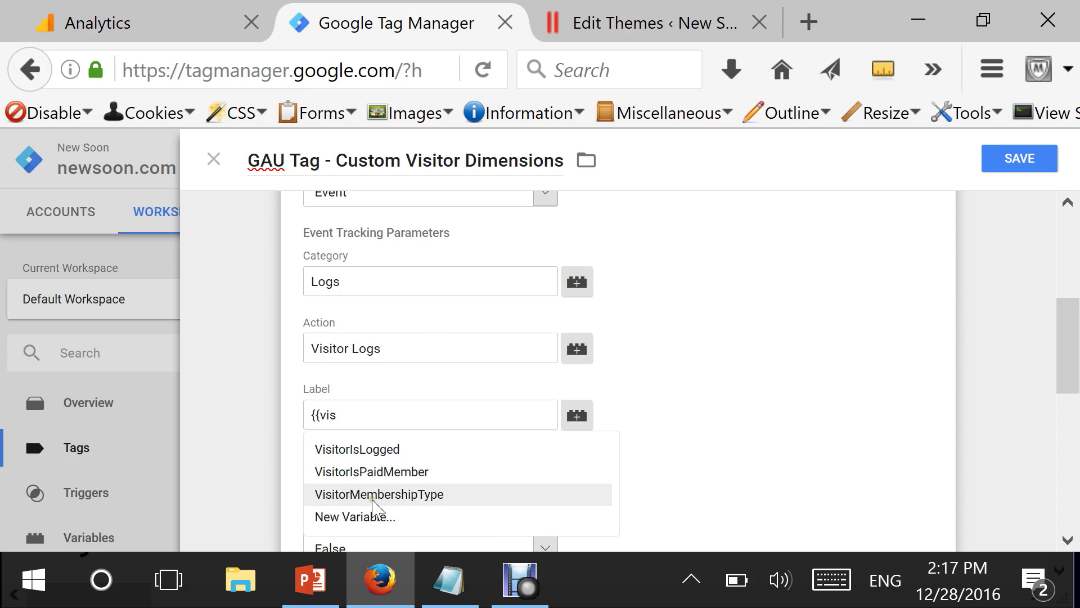
pyautogui.click(424, 498)
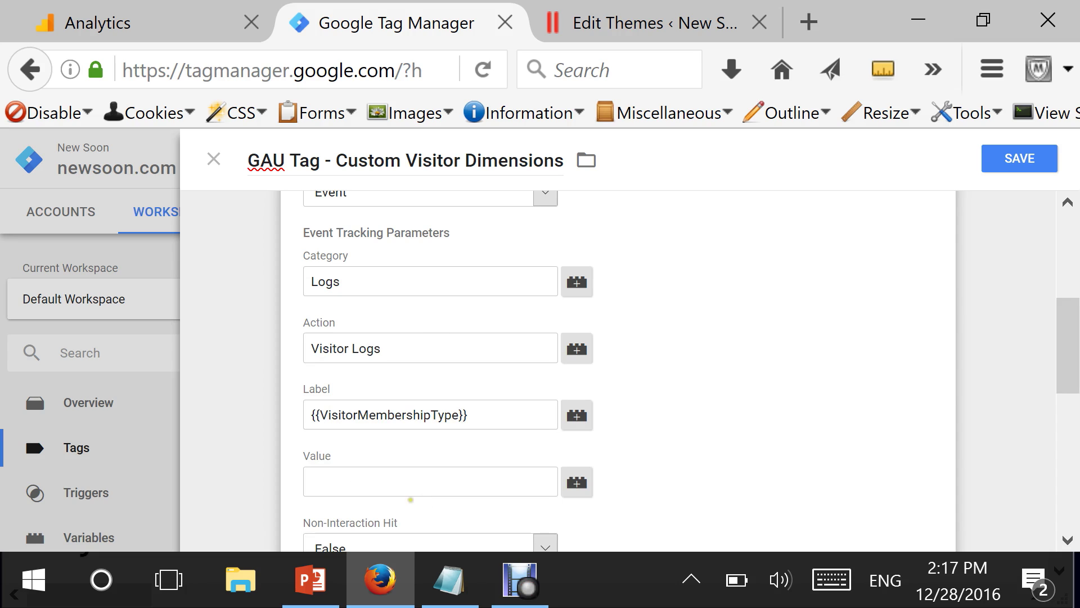
# Set the tag's Non-Interaction Hit option to True.
pyautogui.scroll(-2, 670, 437)
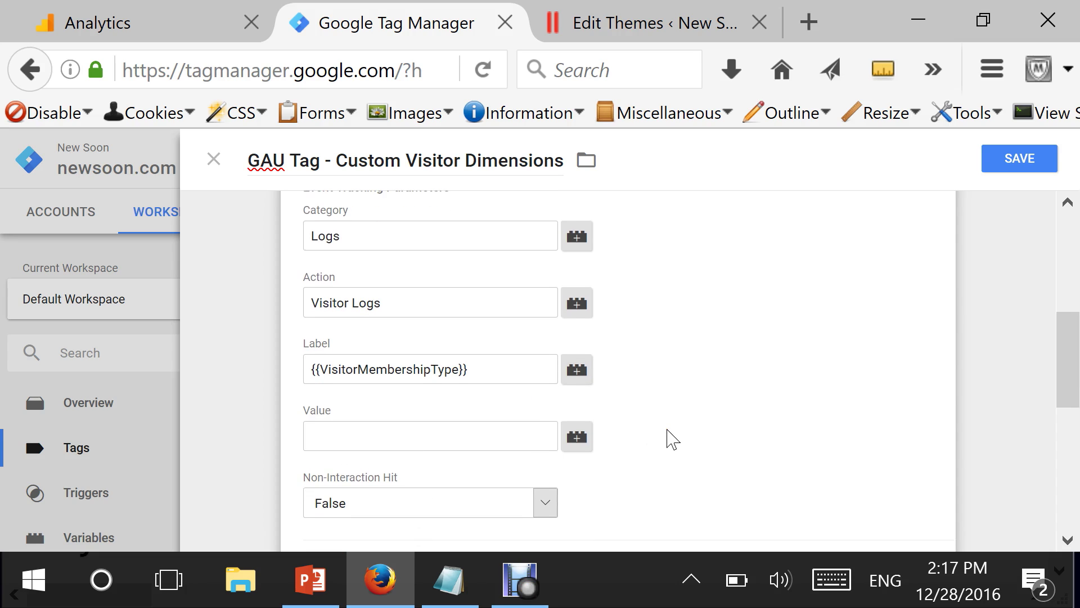
pyautogui.scroll(-1, 668, 437)
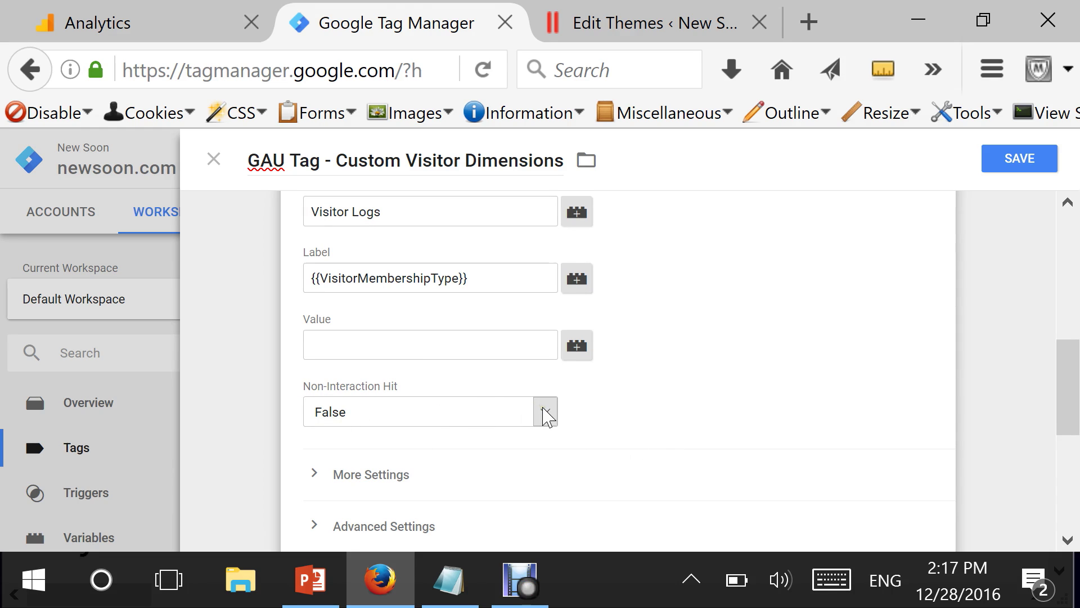
pyautogui.moveTo(311, 387); pyautogui.dragTo(438, 393)
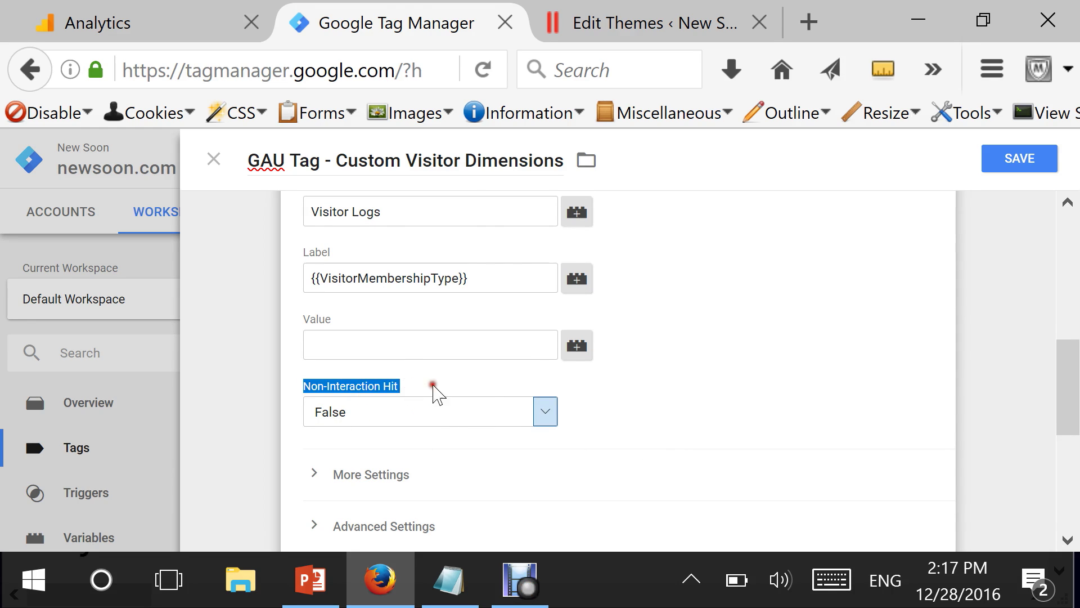
pyautogui.click(545, 414)
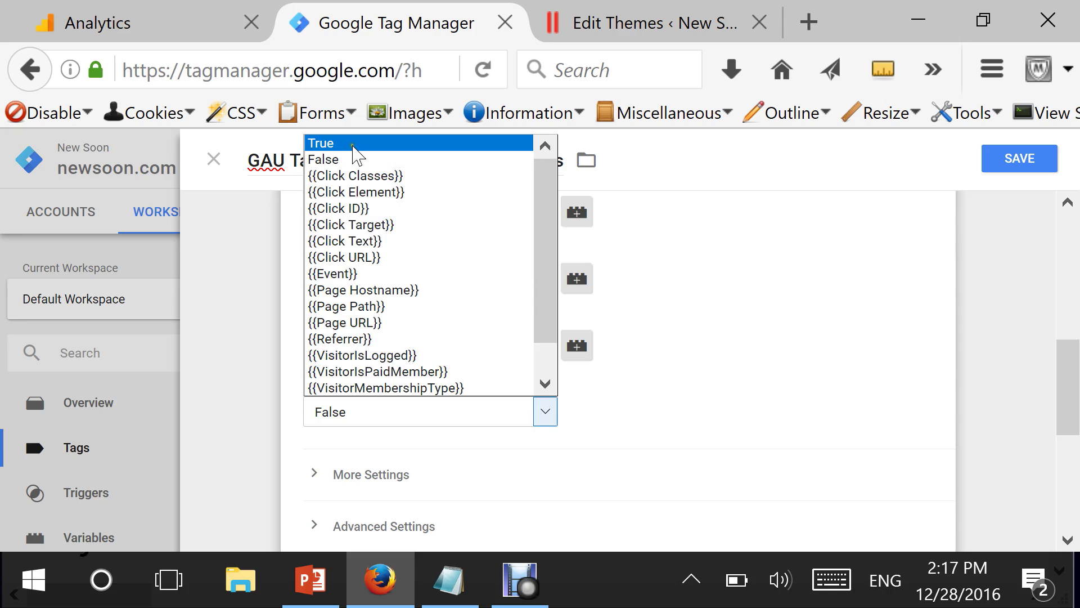
pyautogui.click(353, 145)
pyautogui.click(640, 398)
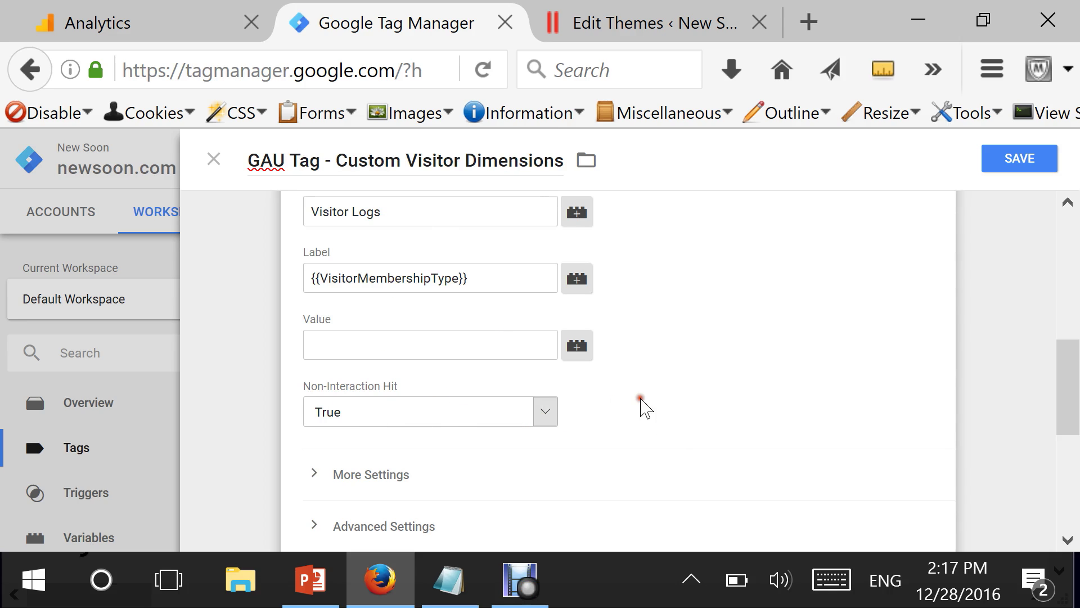
pyautogui.moveTo(1070, 379); pyautogui.dragTo(1073, 423)
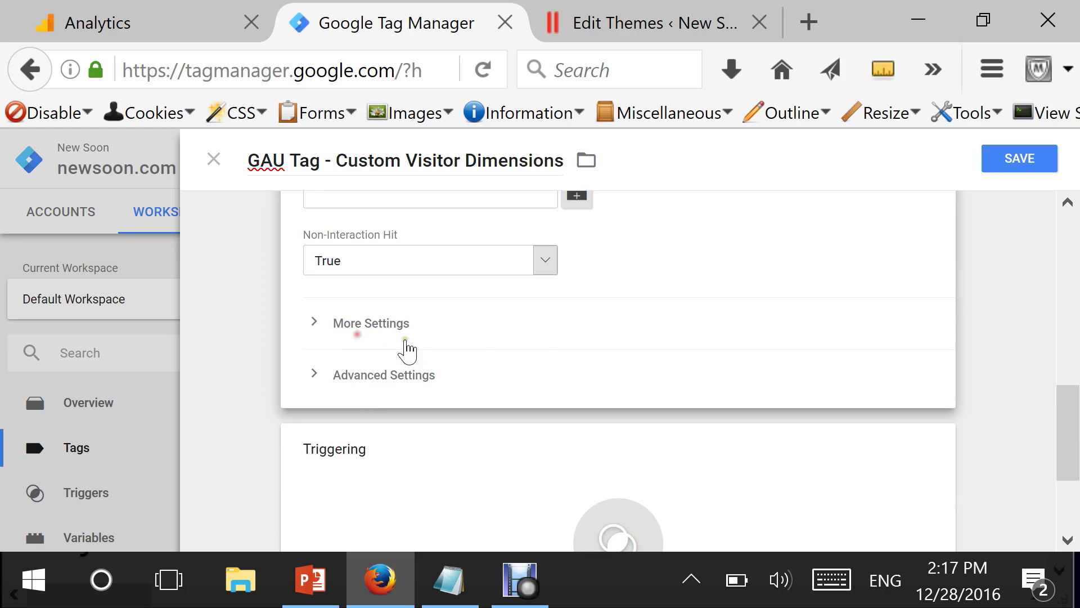
# Add a custom dimension row under More Settings, checking the dimension indexes in Analytics.
pyautogui.click(402, 340)
pyautogui.moveTo(1075, 376); pyautogui.dragTo(1078, 411)
pyautogui.moveTo(1077, 403); pyautogui.dragTo(1077, 420)
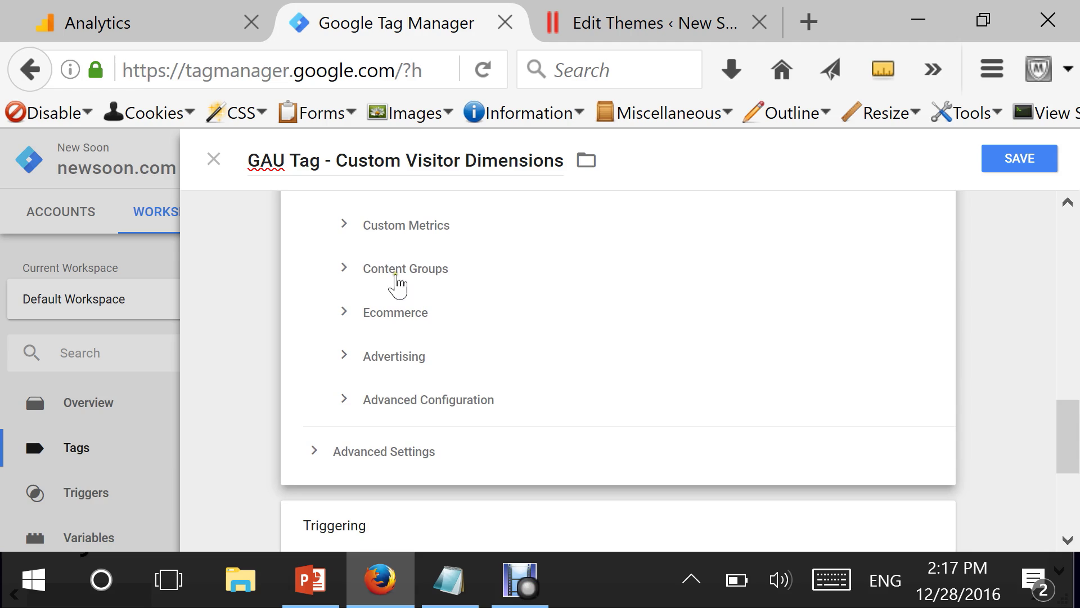
pyautogui.moveTo(1063, 454); pyautogui.dragTo(972, 427)
pyautogui.click(380, 287)
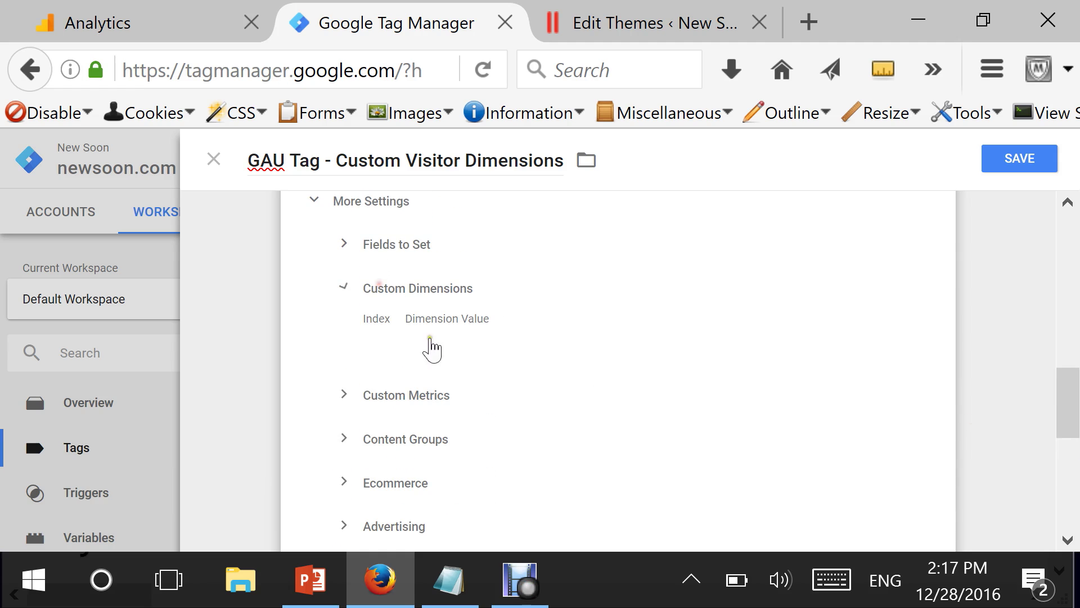
pyautogui.click(419, 343)
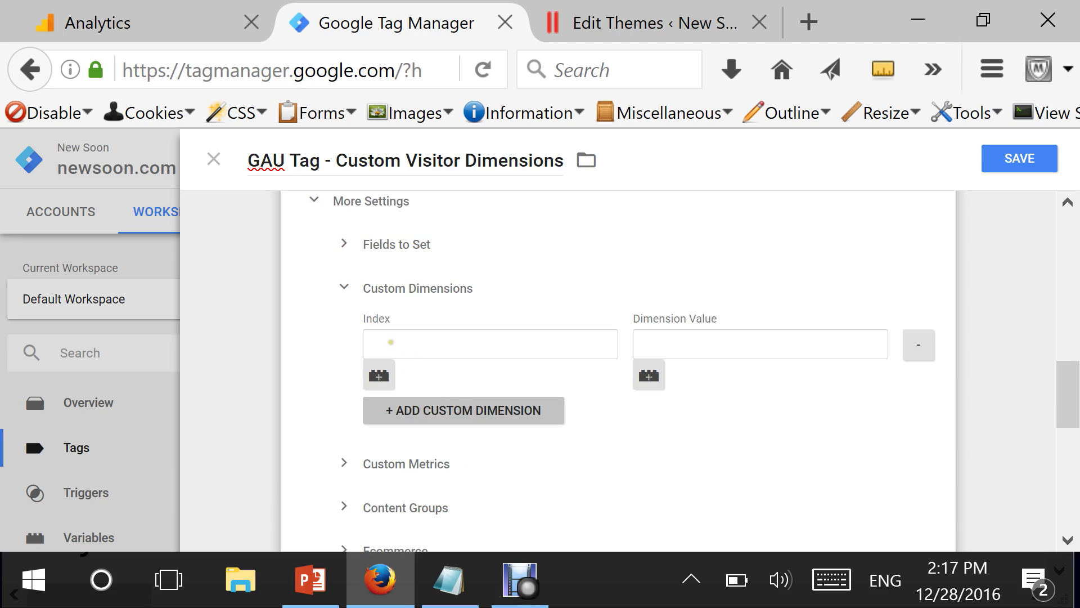
pyautogui.click(387, 342)
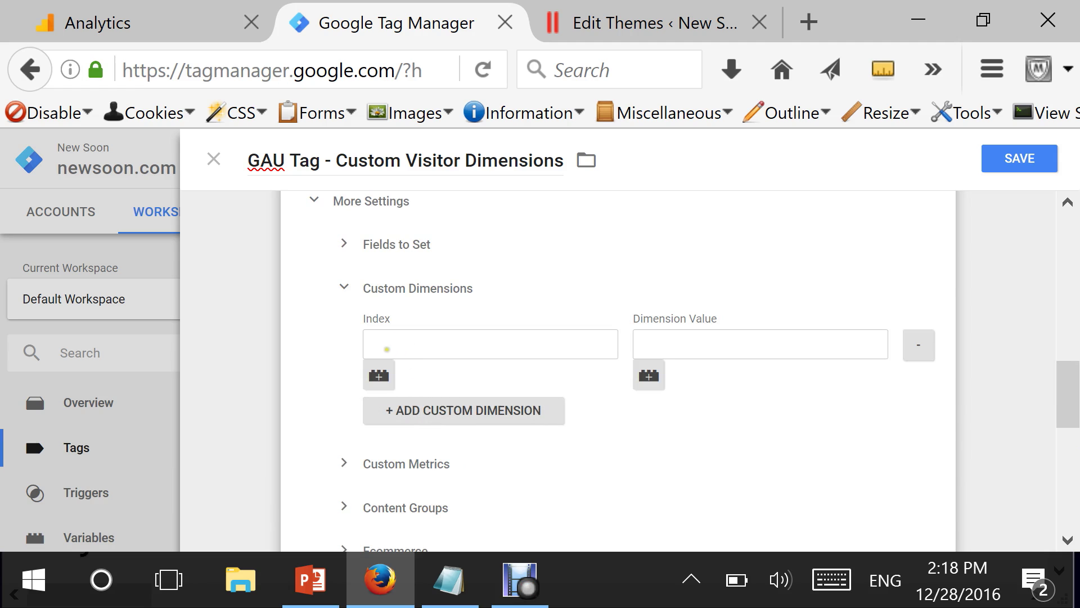
pyautogui.click(175, 28)
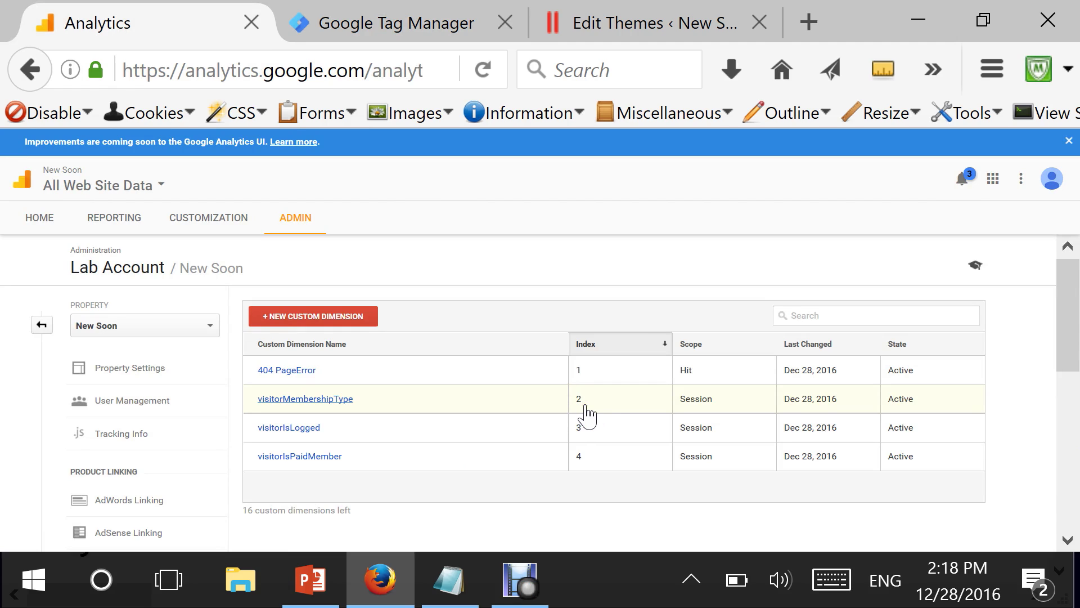
pyautogui.click(350, 33)
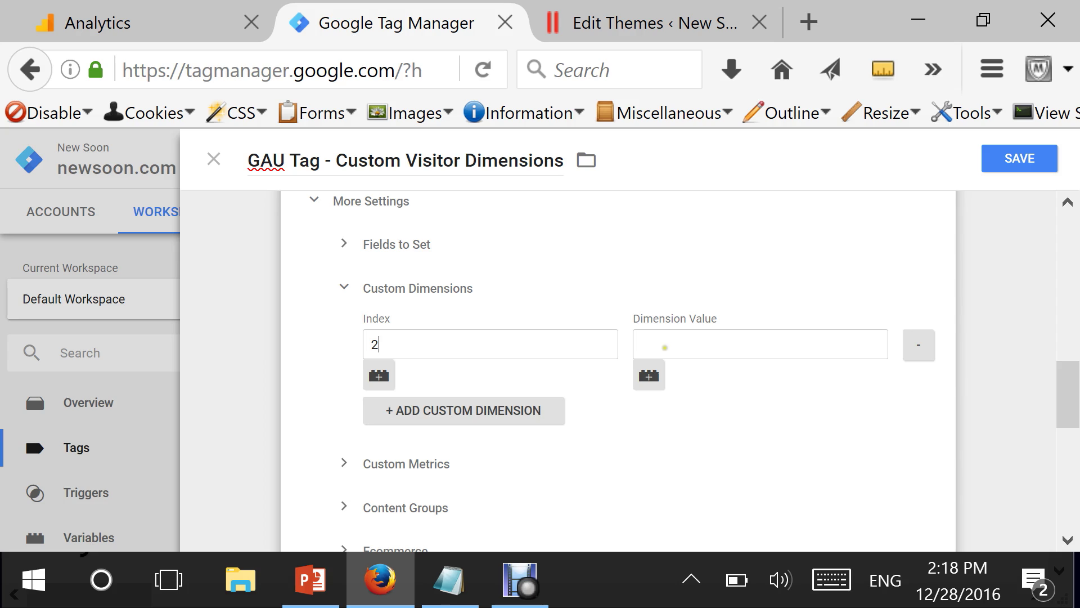
# Fill dimension rows: index 2 {{VisitorMembershipType}}, index 3 {{VisitorIsLogged}}, index 4 {{VisitorIsPaidMember}}.
pyautogui.click(665, 347)
pyautogui.write('{{VisitorMembershipType}}')
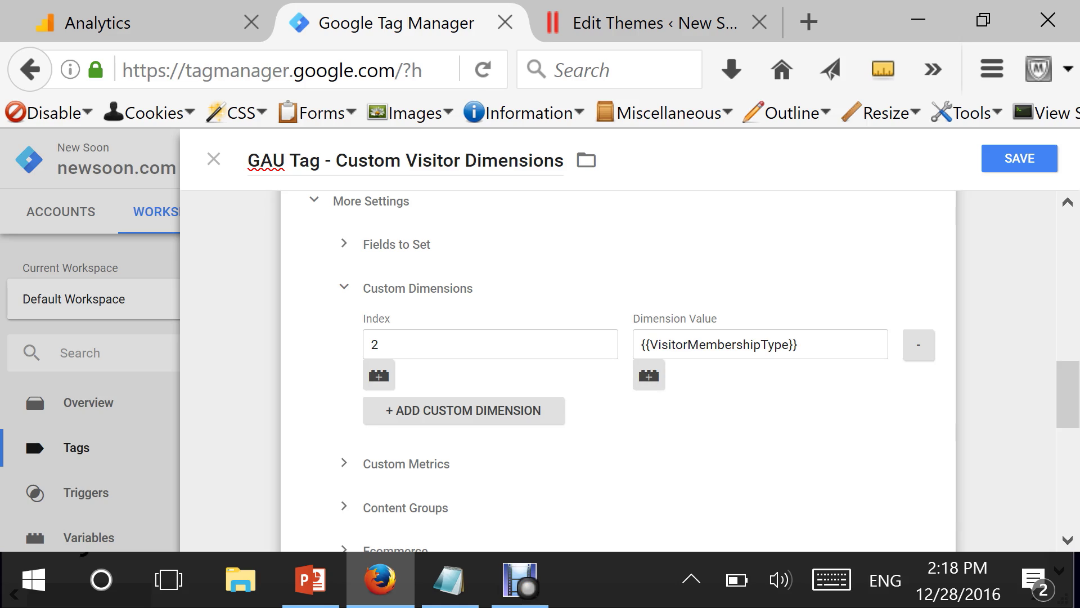
pyautogui.click(459, 418)
pyautogui.click(404, 409)
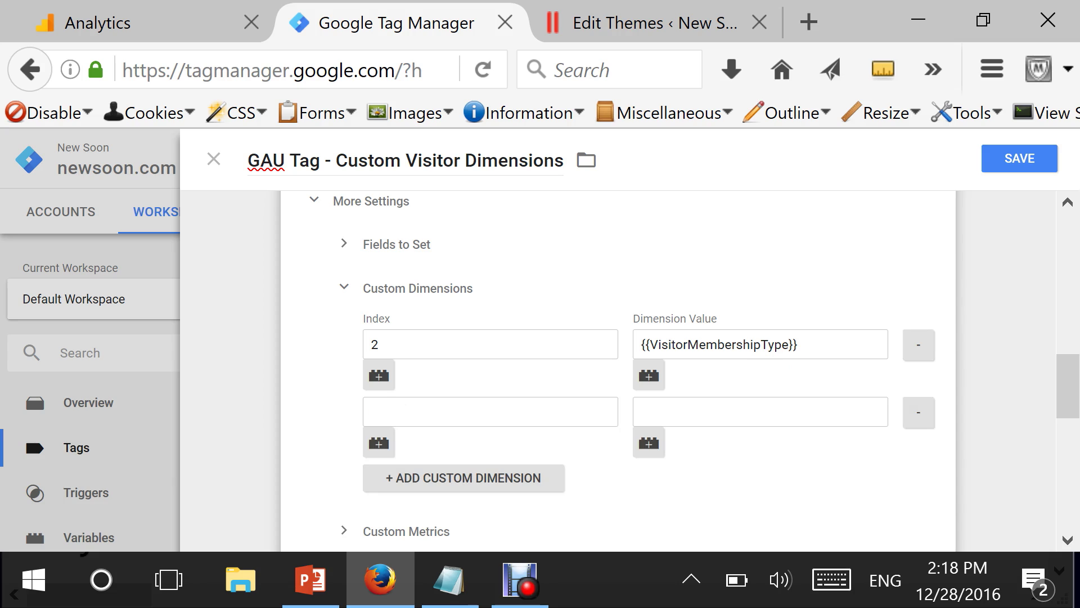
pyautogui.write('3')
pyautogui.write('{{V')
pyautogui.write('is')
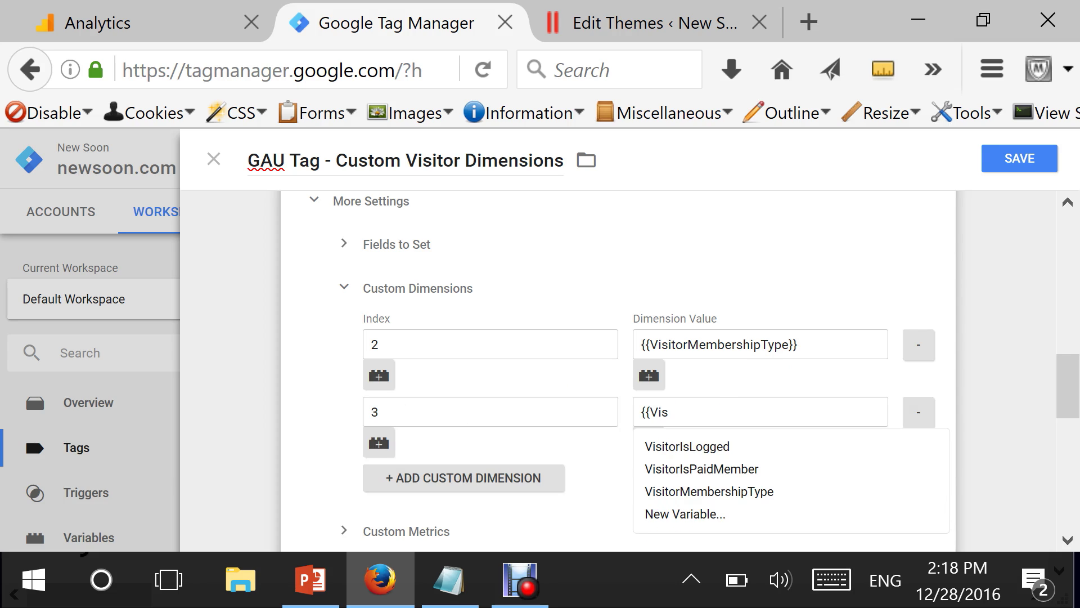
pyautogui.click(738, 451)
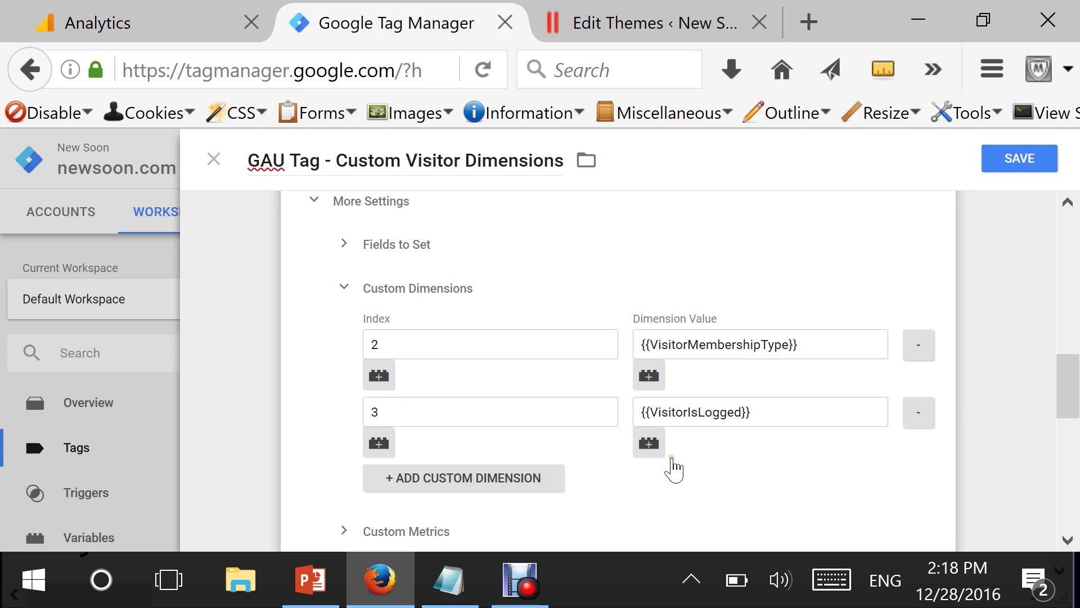
pyautogui.click(397, 480)
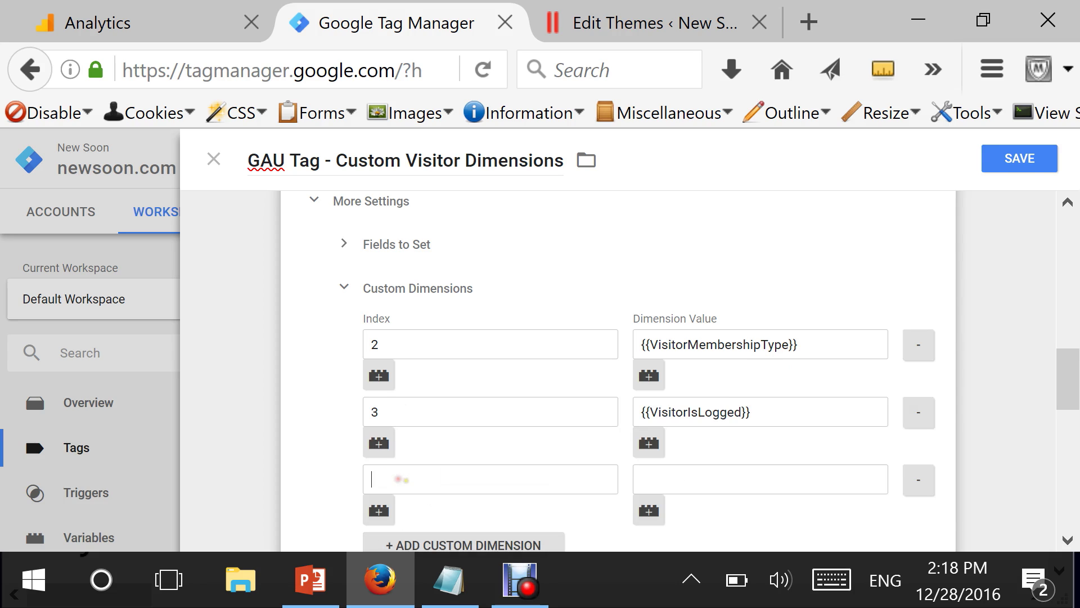
pyautogui.write('4')
pyautogui.click(649, 477)
pyautogui.write('{{v')
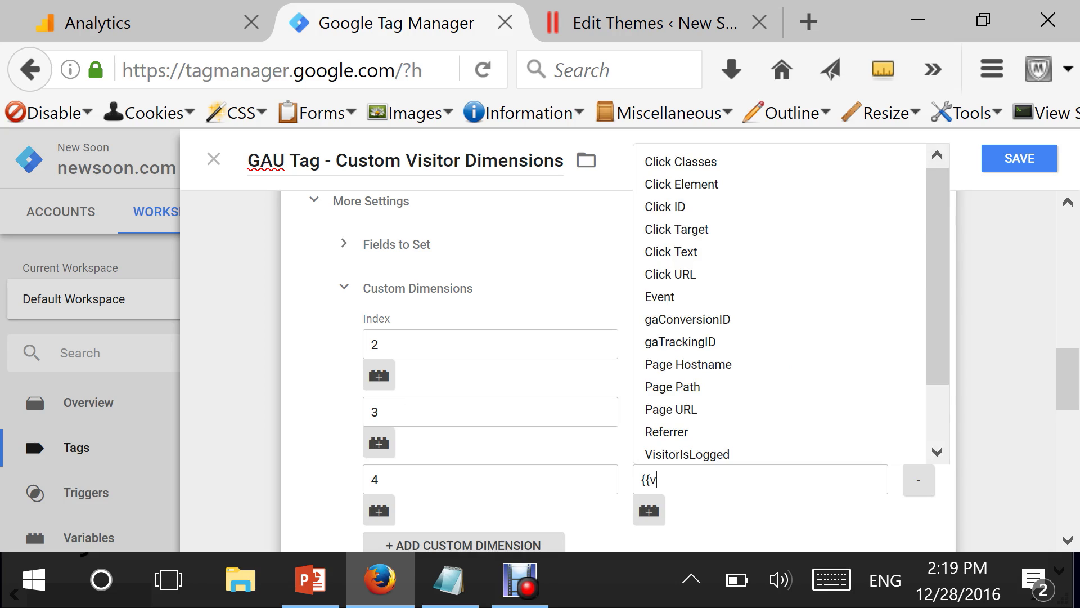
pyautogui.write('i')
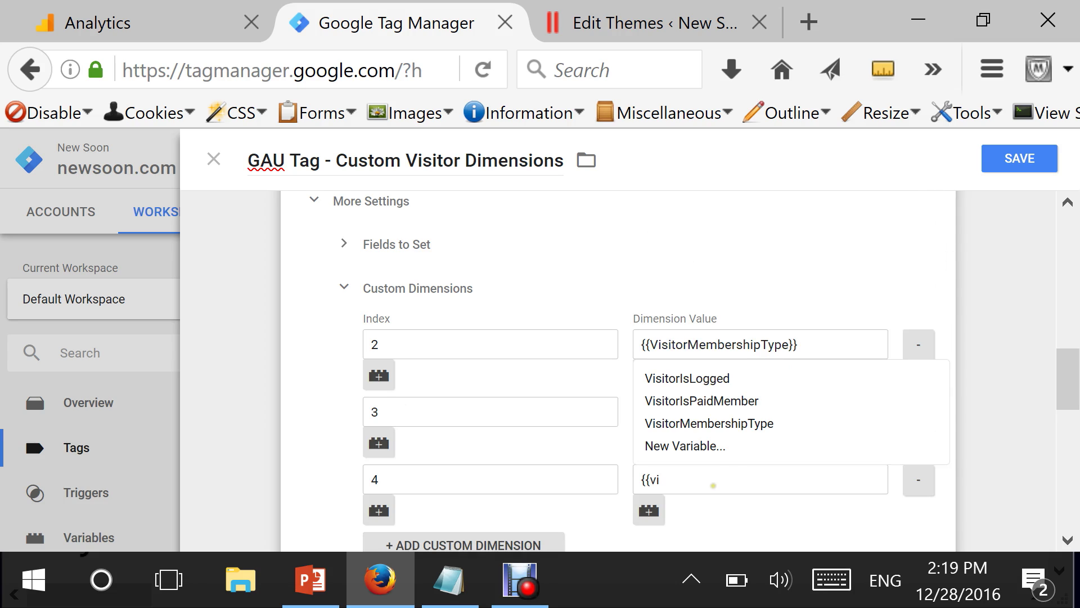
pyautogui.click(747, 401)
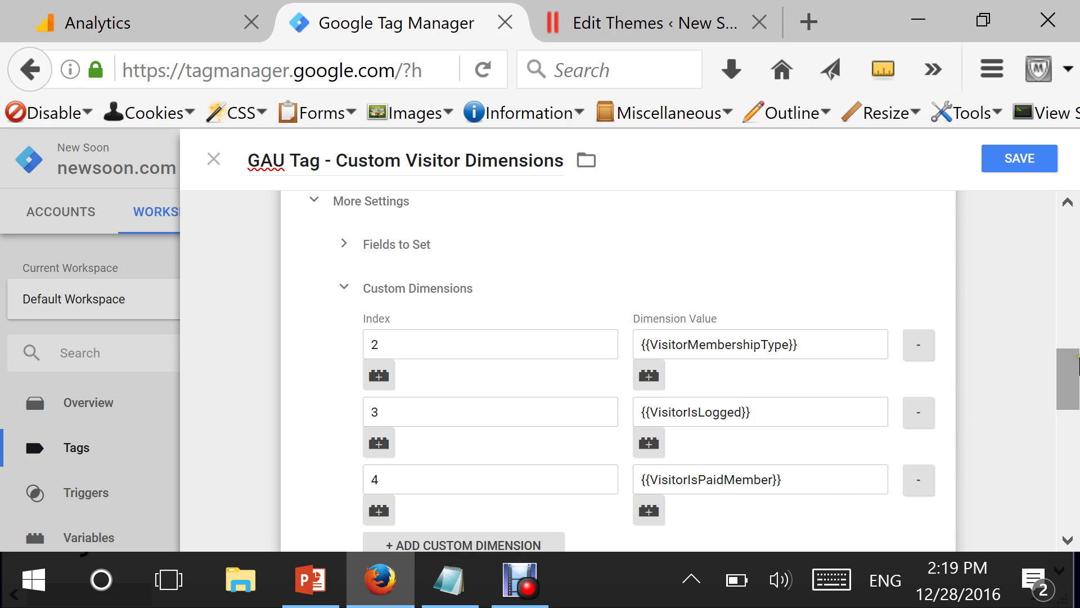
pyautogui.click(1071, 365)
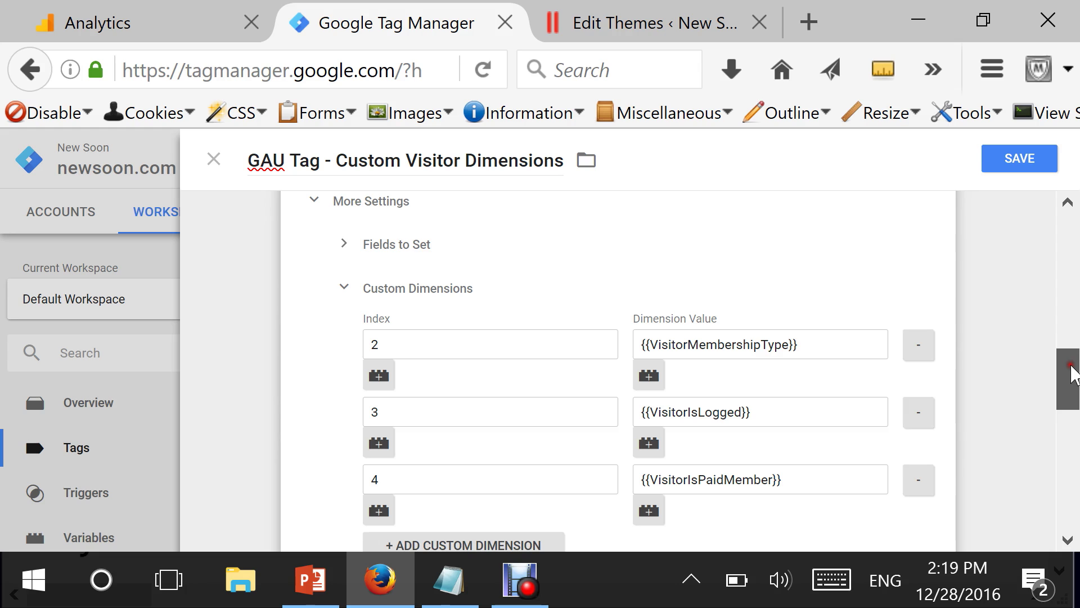
pyautogui.moveTo(1071, 370); pyautogui.dragTo(1073, 459)
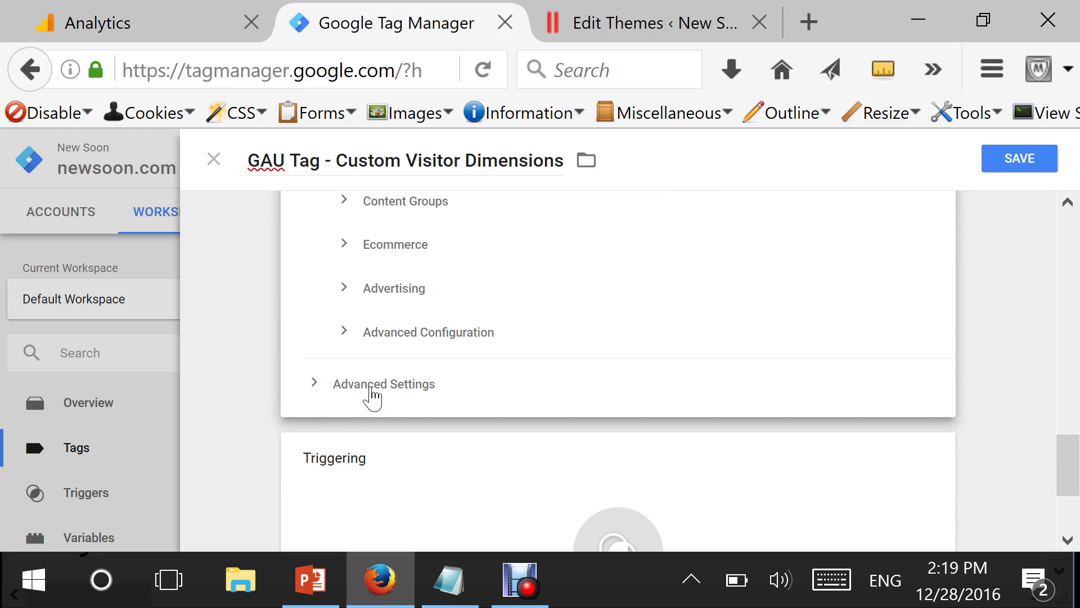
# Expand Advanced Configuration and Advanced Settings, keeping tag firing at Once per event.
pyautogui.click(419, 339)
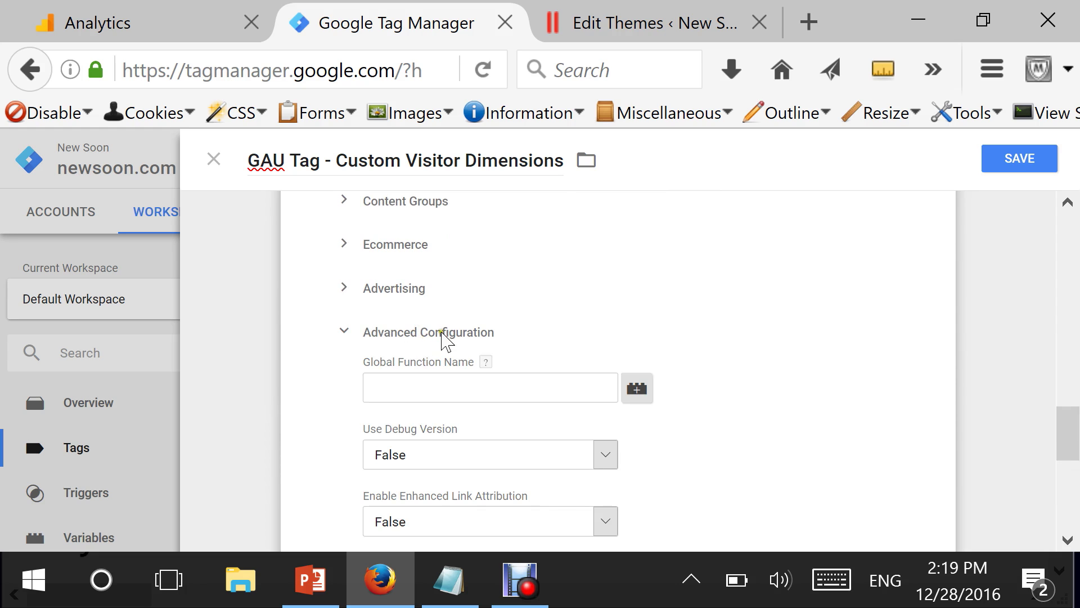
pyautogui.scroll(-3, 392, 437)
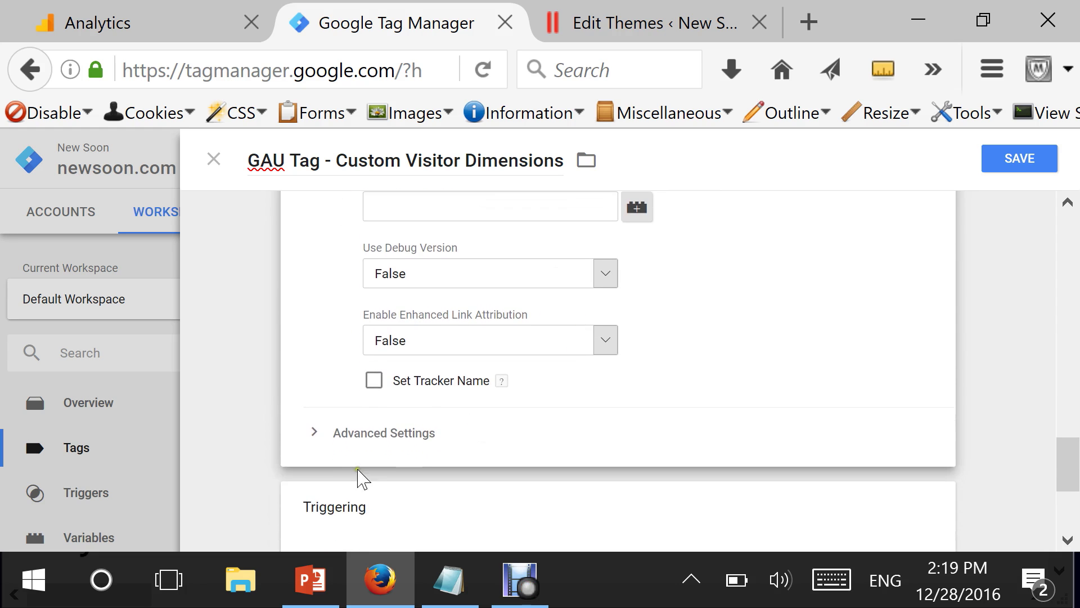
pyautogui.click(390, 431)
pyautogui.scroll(-3, 521, 449)
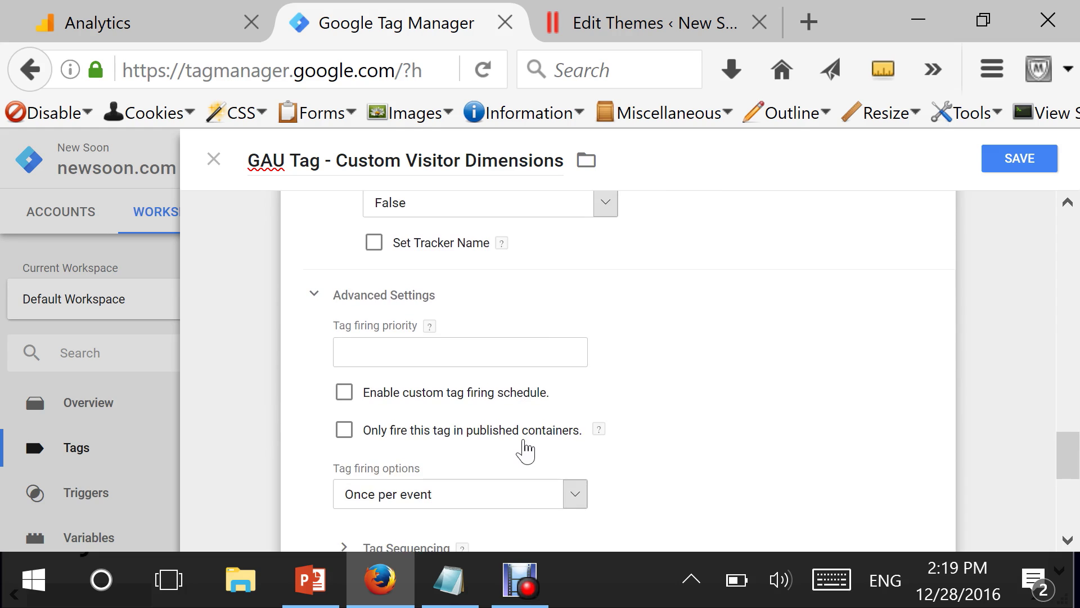
pyautogui.moveTo(332, 377); pyautogui.dragTo(419, 388)
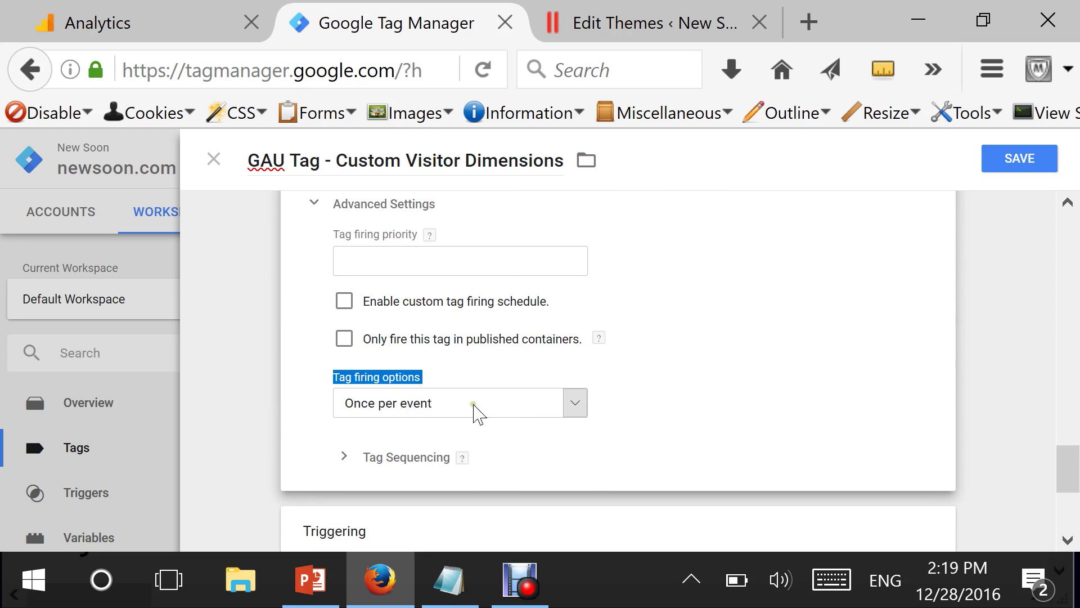
pyautogui.click(501, 410)
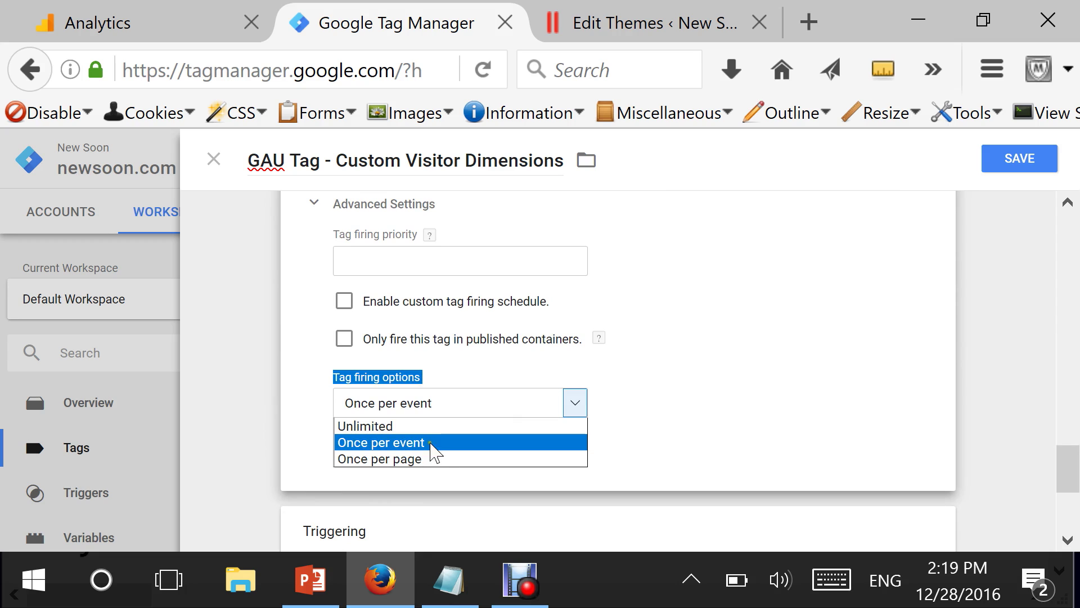
pyautogui.click(447, 445)
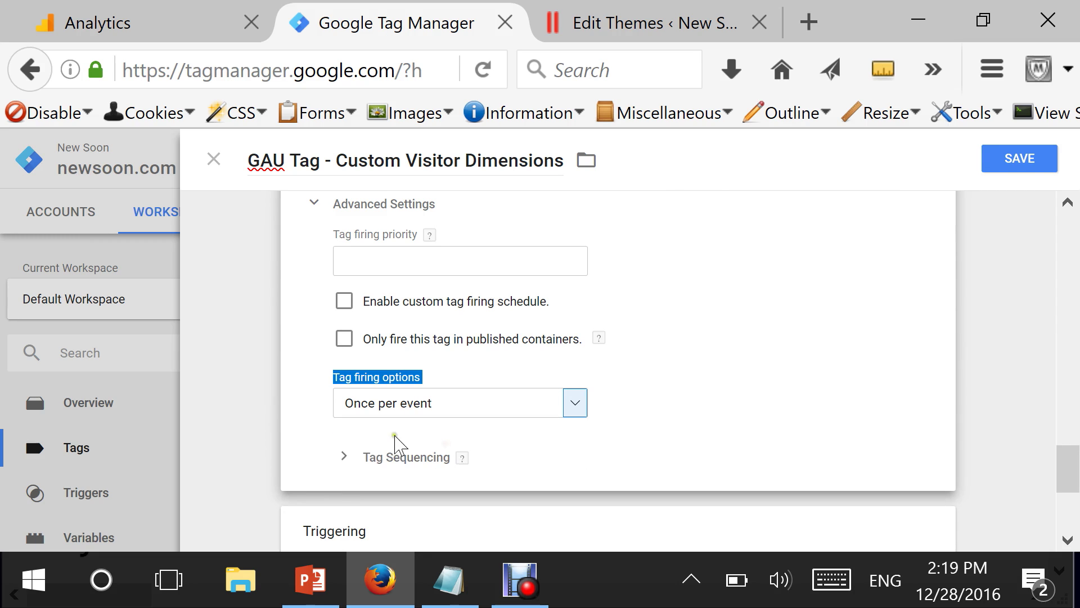
pyautogui.click(669, 431)
pyautogui.scroll(-5, 670, 437)
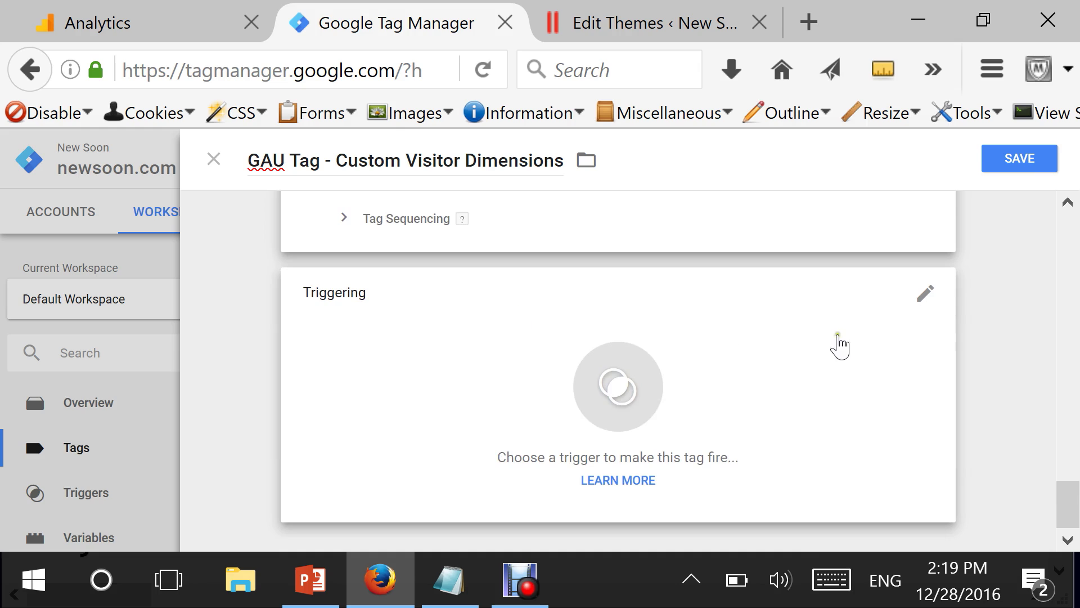
# Create a new trigger for the tag named 'VisitorLogged Event Trigger'.
pyautogui.click(922, 300)
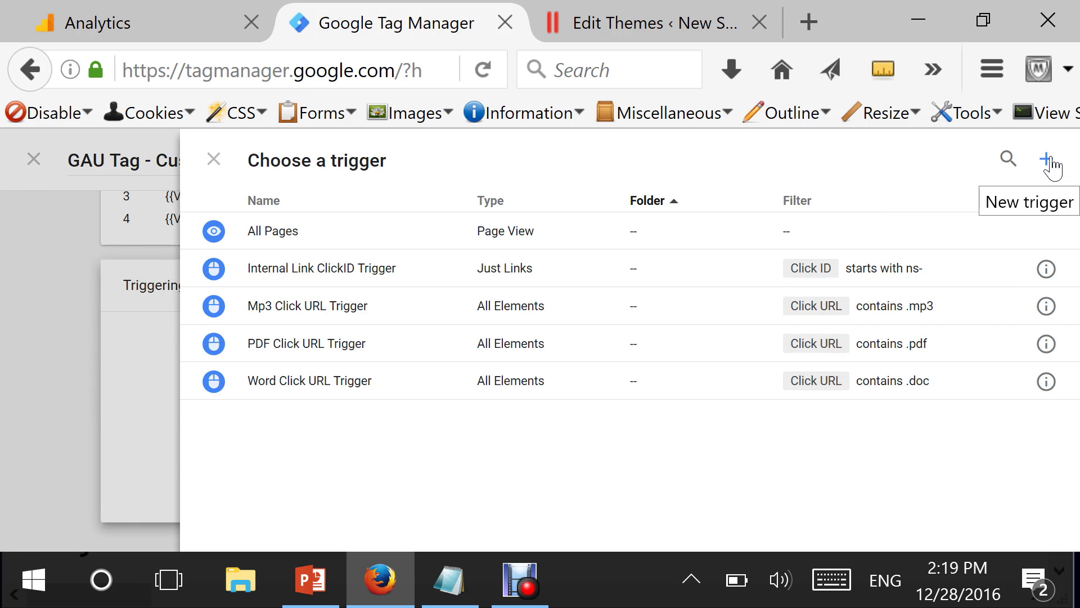
pyautogui.click(1048, 161)
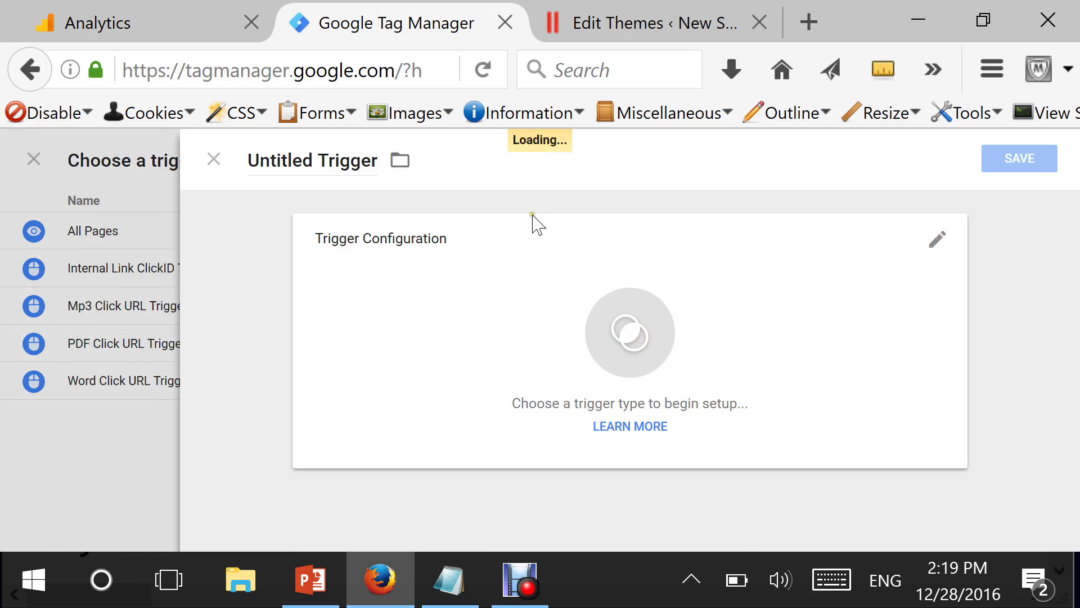
pyautogui.click(356, 161)
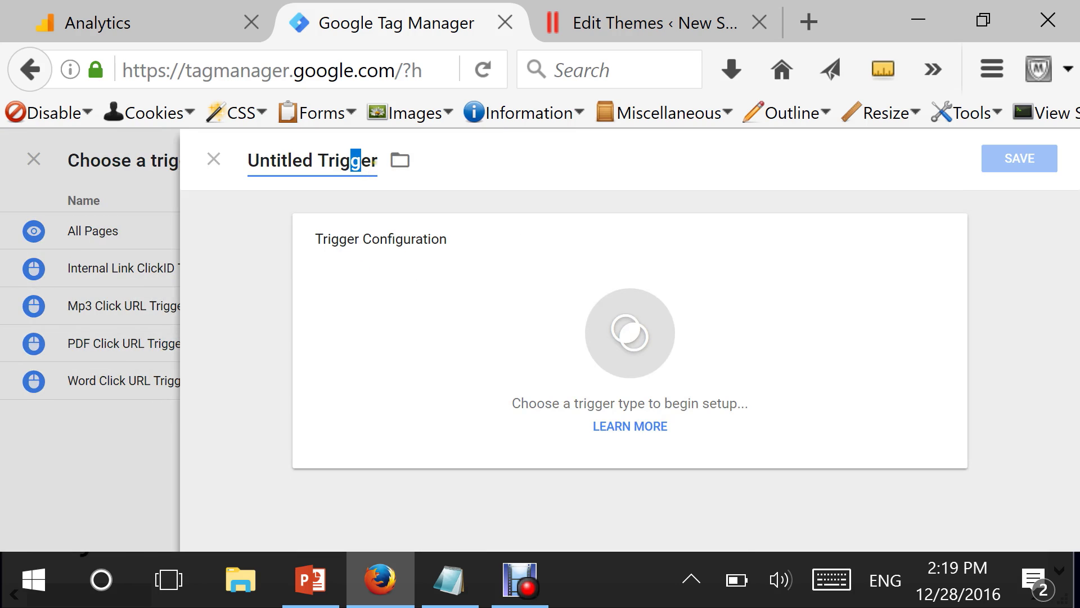
pyautogui.click(377, 161)
pyautogui.moveTo(315, 163); pyautogui.dragTo(229, 169)
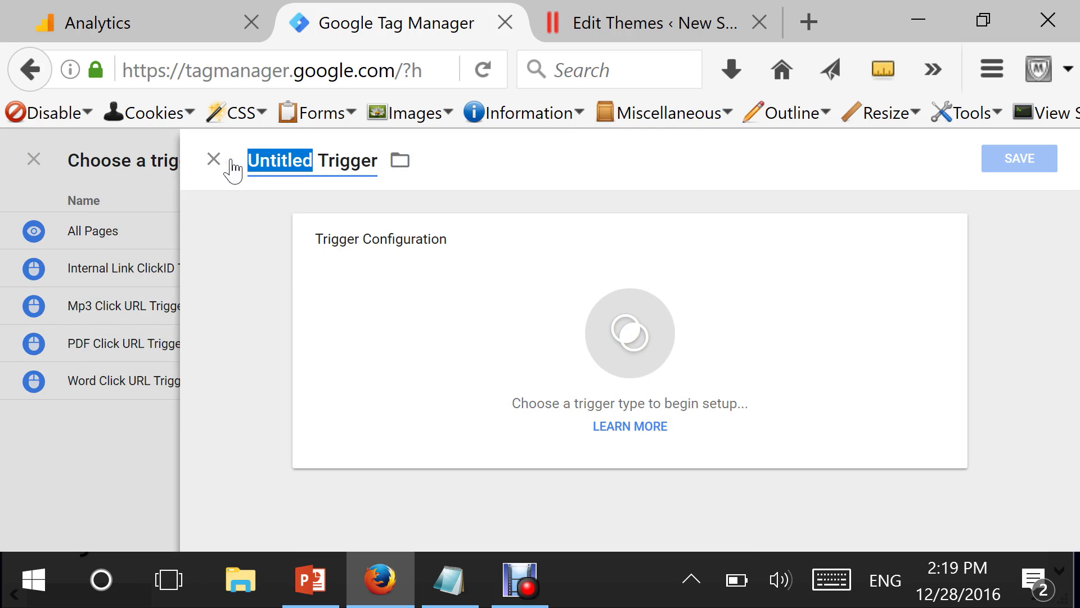
pyautogui.write('Visito')
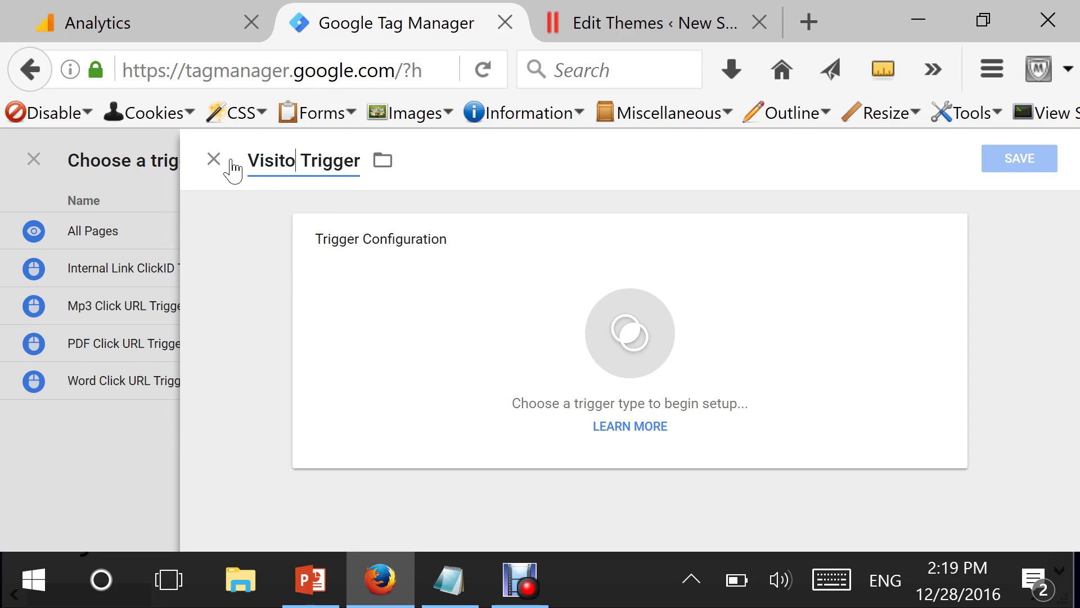
pyautogui.write('rLogge')
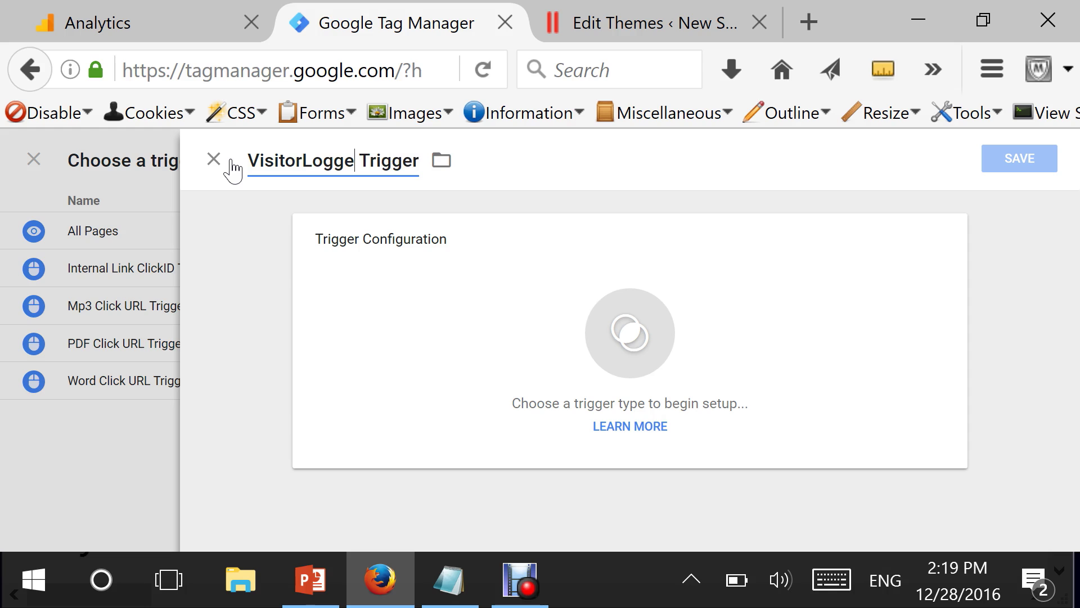
pyautogui.write('d Event')
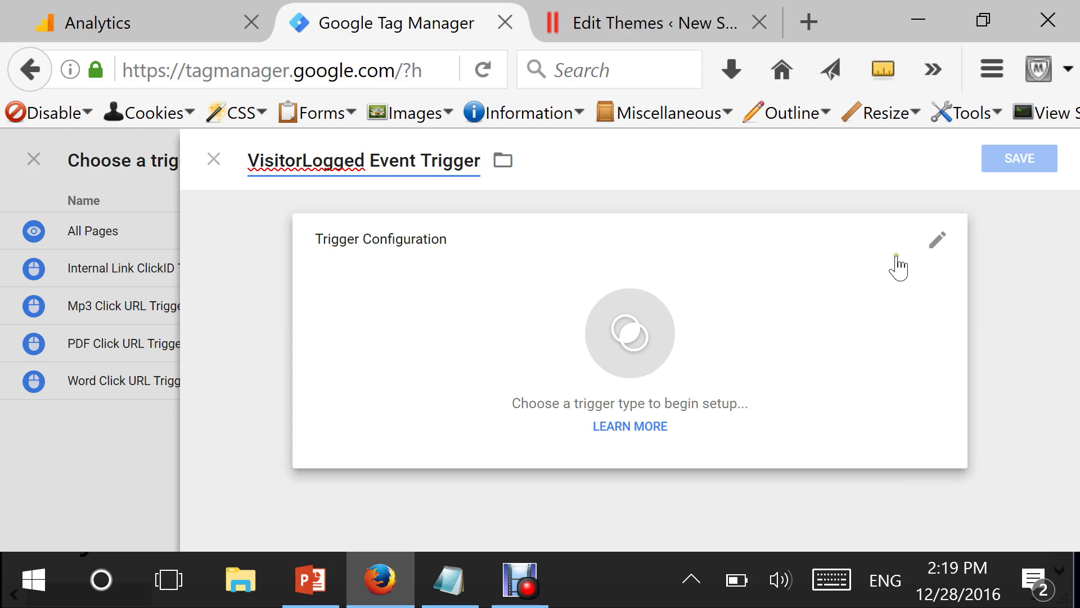
# Set the trigger type to Custom Event.
pyautogui.click(941, 254)
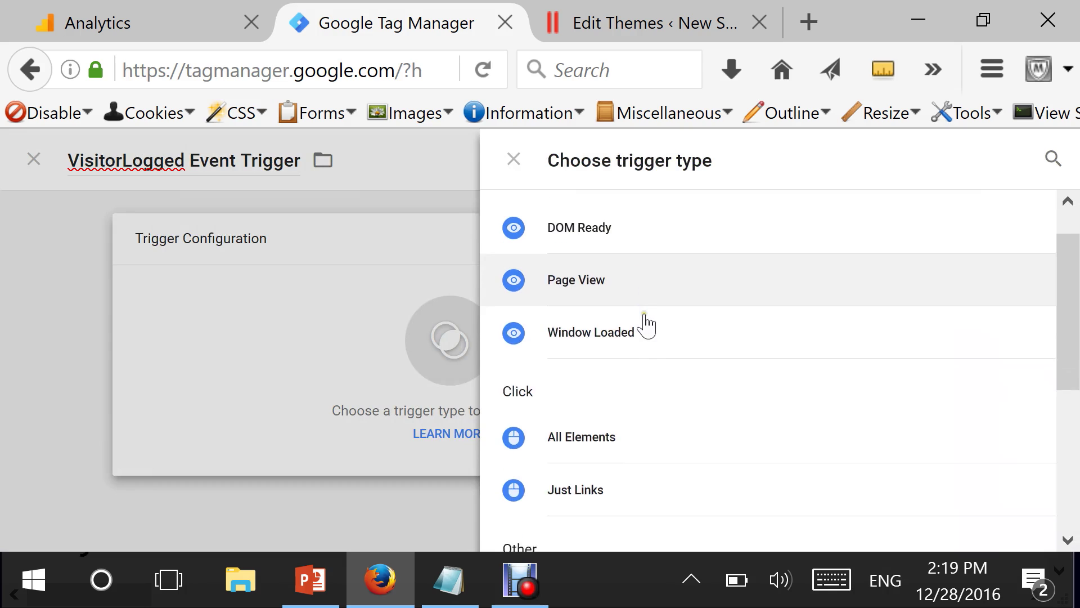
pyautogui.scroll(-3, 647, 326)
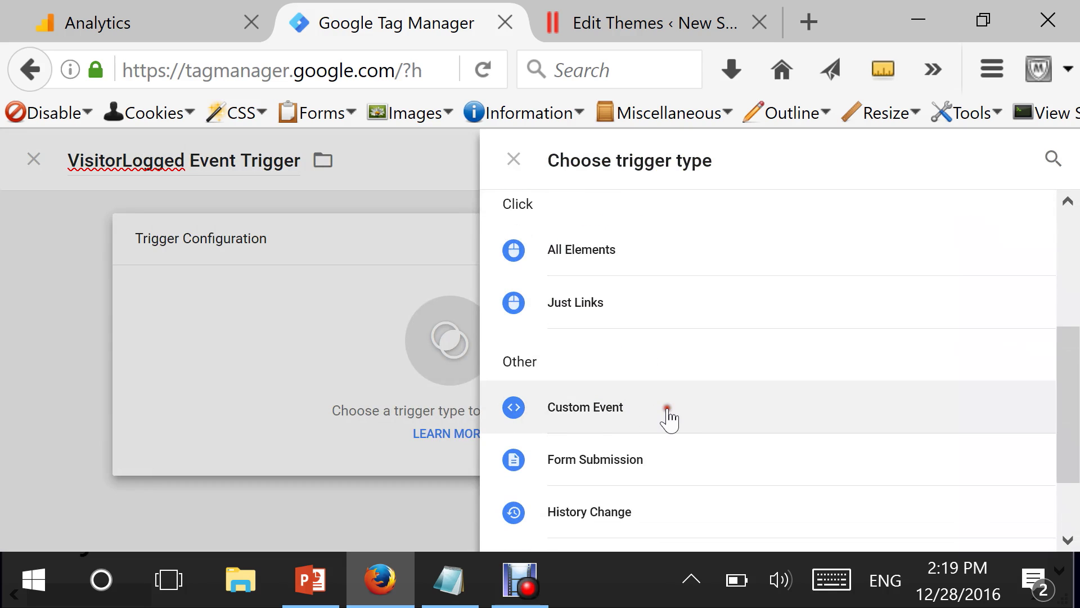
pyautogui.click(668, 418)
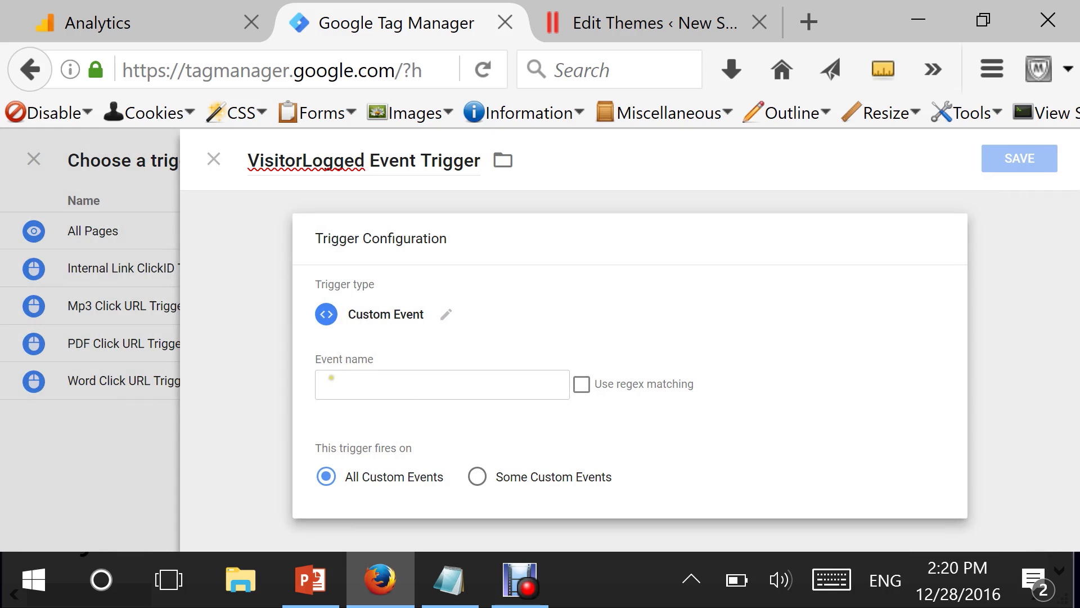
pyautogui.moveTo(350, 360); pyautogui.dragTo(361, 365)
pyautogui.click(354, 365)
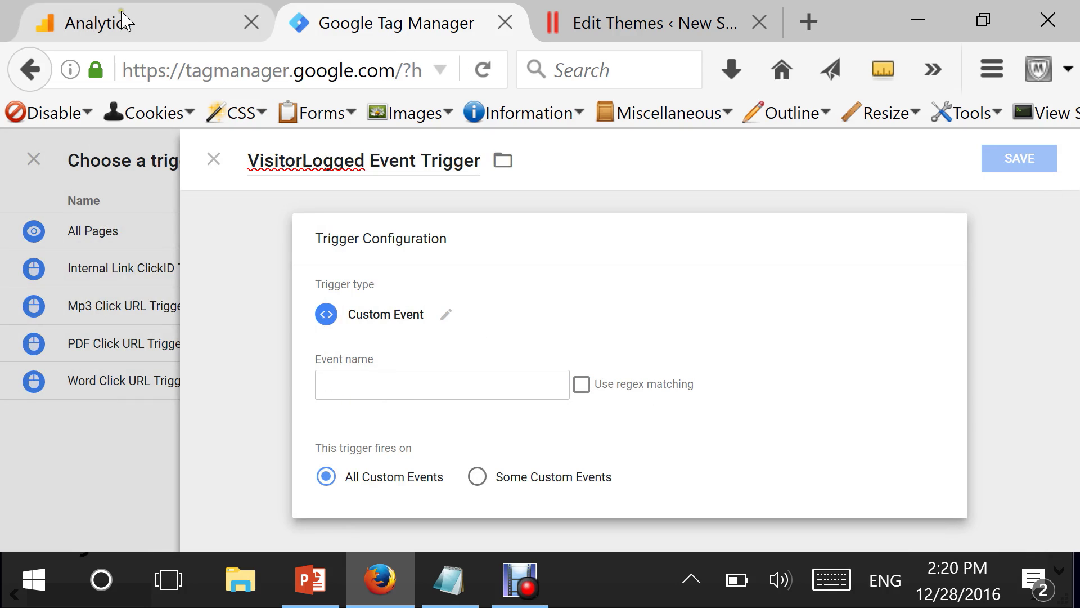
# Copy the 'visitorLogged' event value from the dataLayer code in Notepad's code.txt.
pyautogui.click(449, 579)
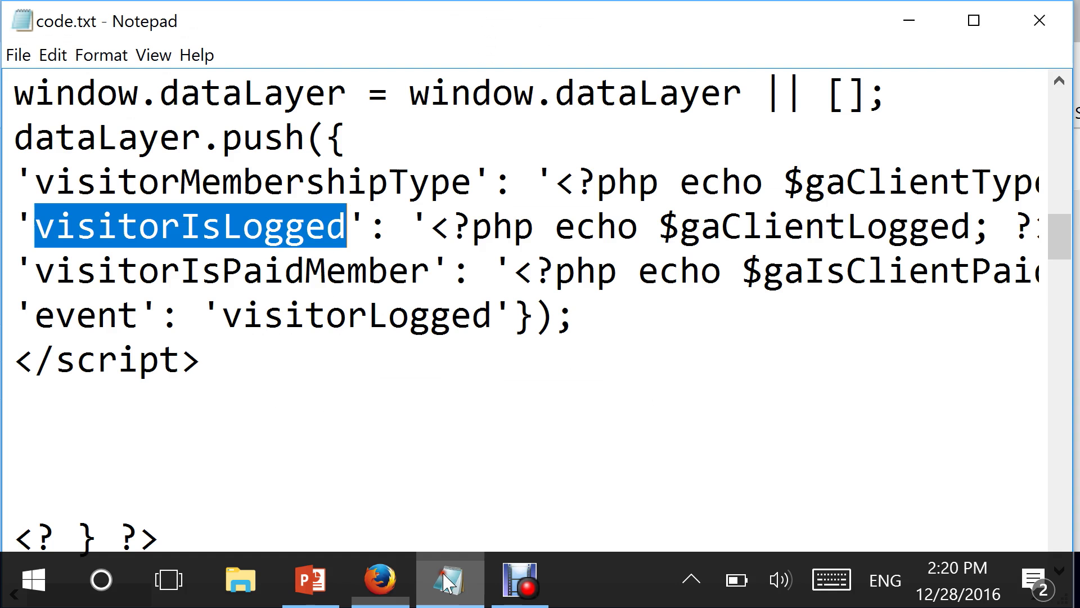
pyautogui.click(231, 314)
pyautogui.moveTo(14, 314); pyautogui.dragTo(135, 314)
pyautogui.moveTo(222, 314); pyautogui.dragTo(492, 314)
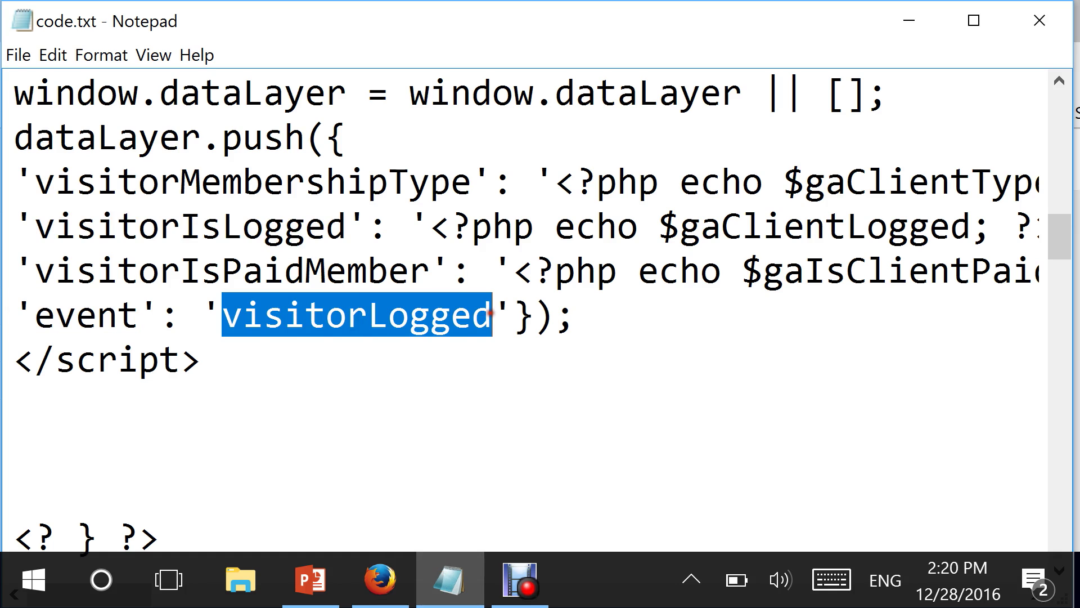
pyautogui.rightClick(419, 311)
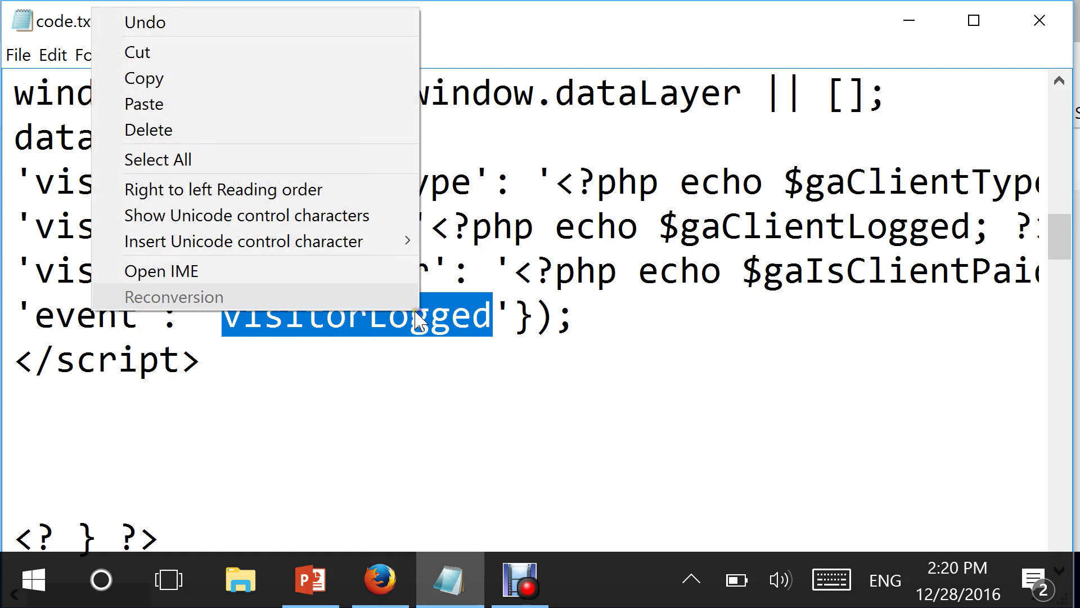
pyautogui.click(192, 85)
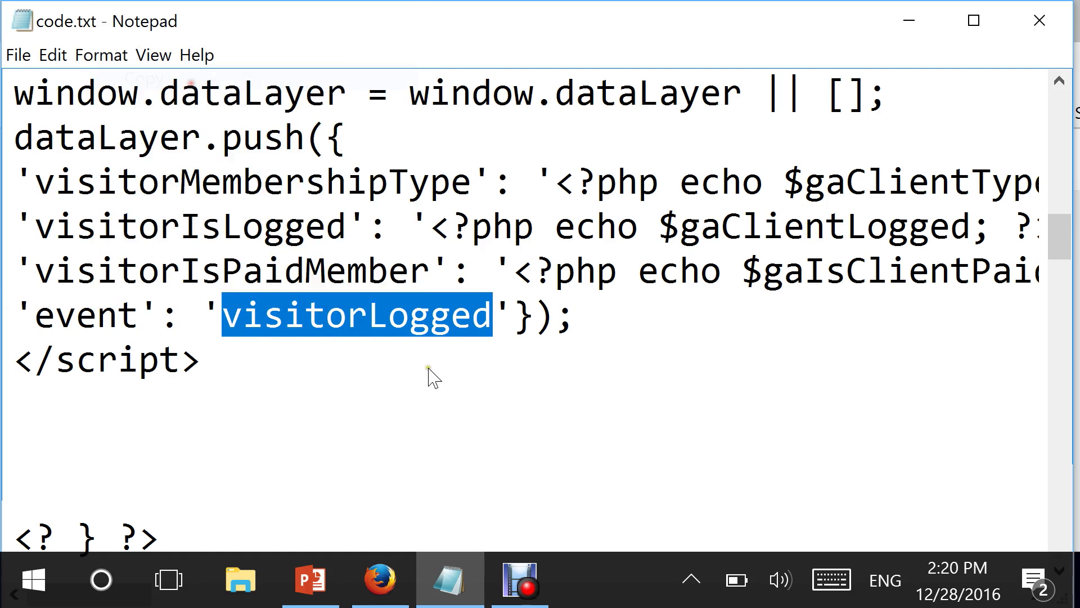
# Paste visitorLogged into the trigger's Event name field in Tag Manager.
pyautogui.click(394, 579)
pyautogui.click(365, 385)
pyautogui.rightClick(369, 383)
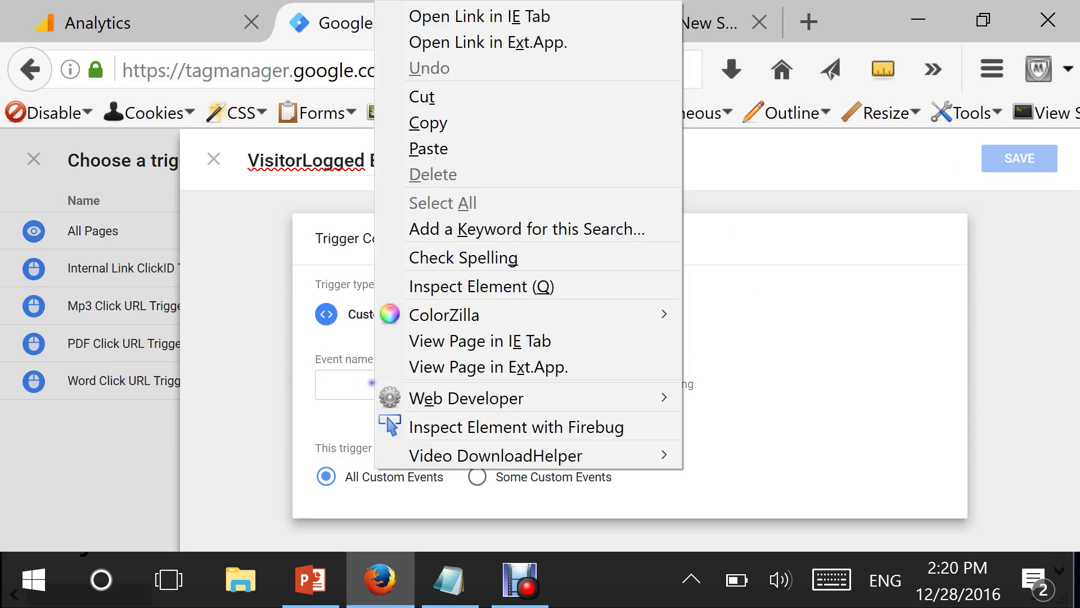
pyautogui.click(461, 150)
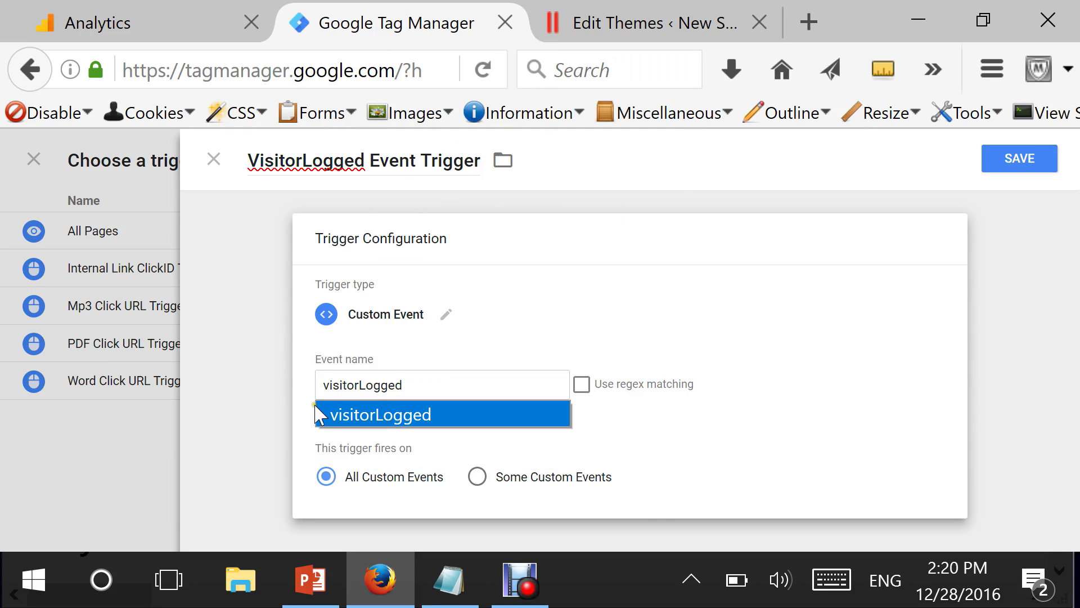
# Accept the visitorLogged suggestion, save the VisitorLogged Event Trigger, then save the GAU tag.
pyautogui.click(423, 418)
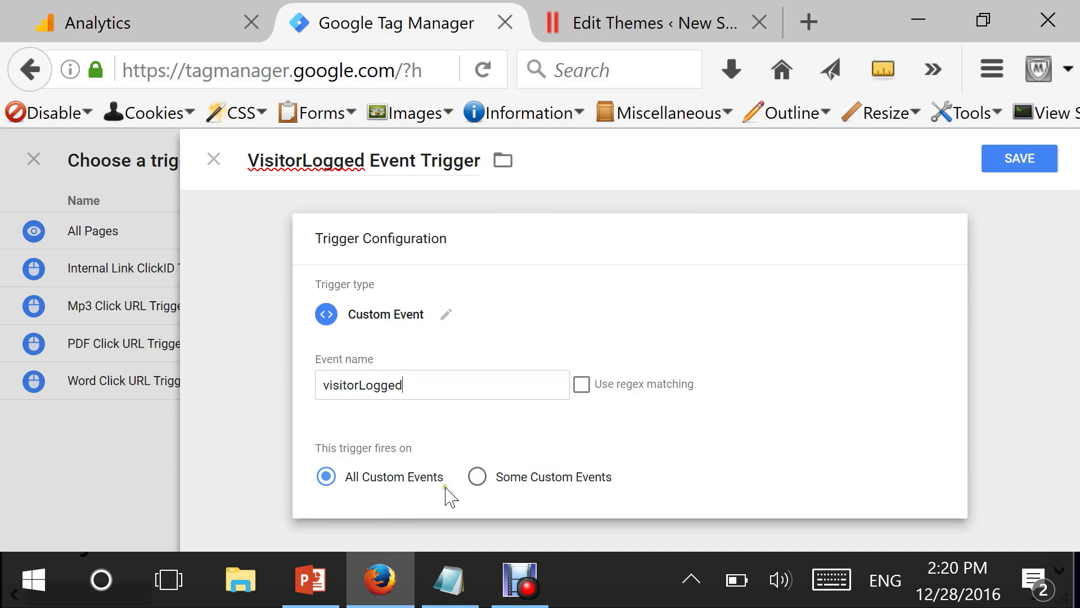
pyautogui.click(999, 161)
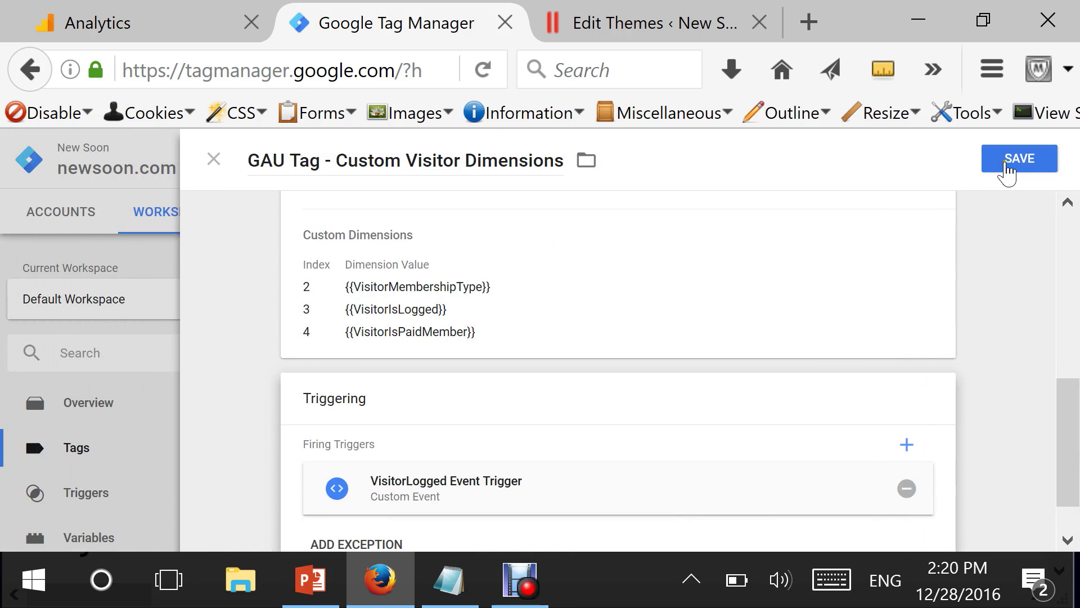
pyautogui.click(1006, 163)
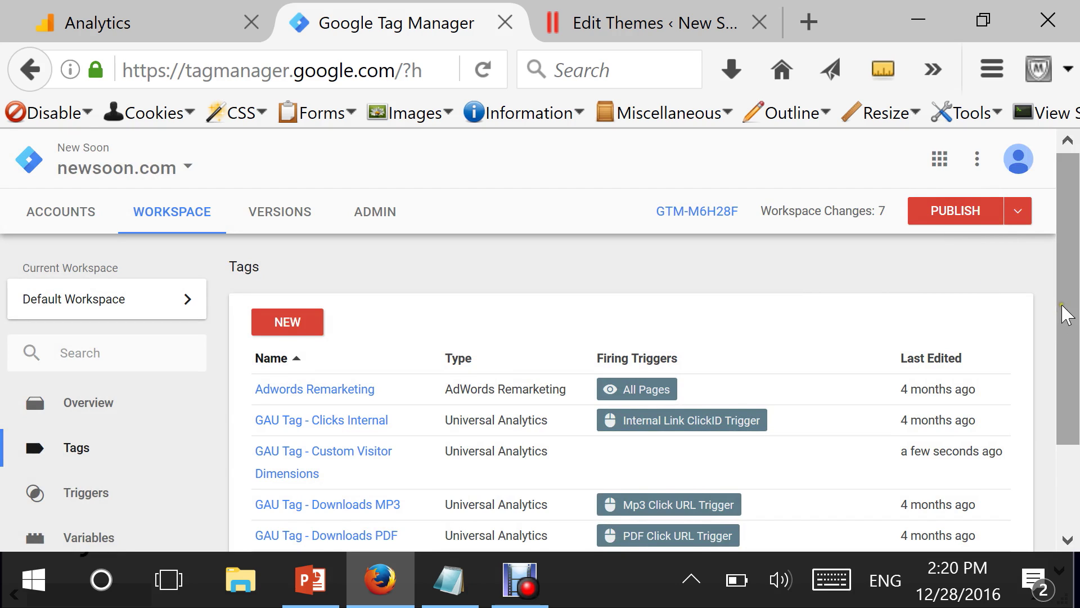
pyautogui.scroll(-1, 1067, 309)
pyautogui.scroll(-3, 296, 466)
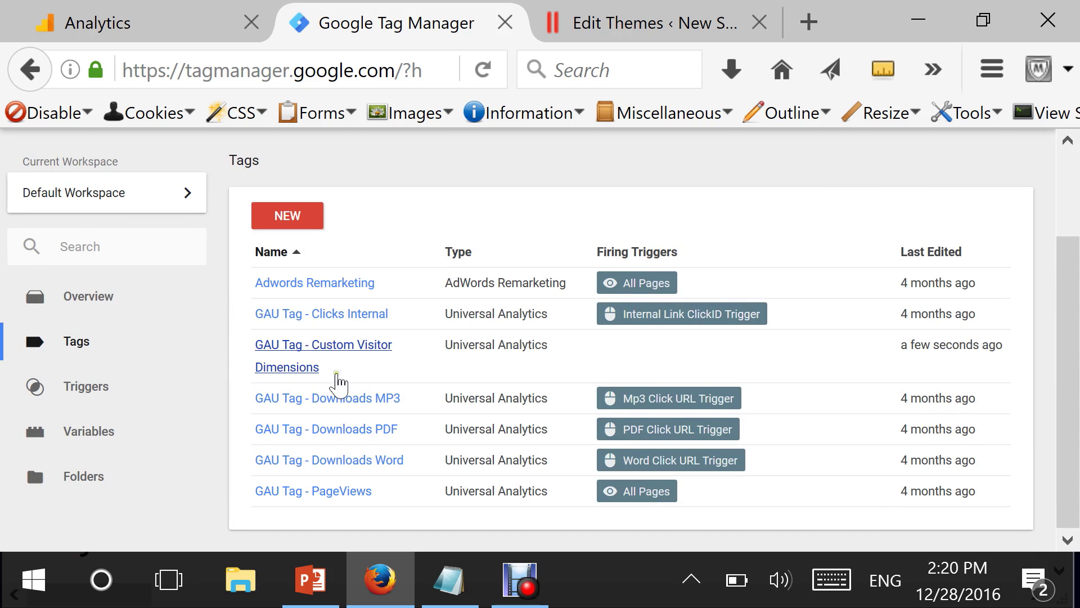
pyautogui.moveTo(1069, 332); pyautogui.dragTo(1072, 213)
# Name the new container version 'Custom Visitor Dimension' for publishing.
pyautogui.click(969, 213)
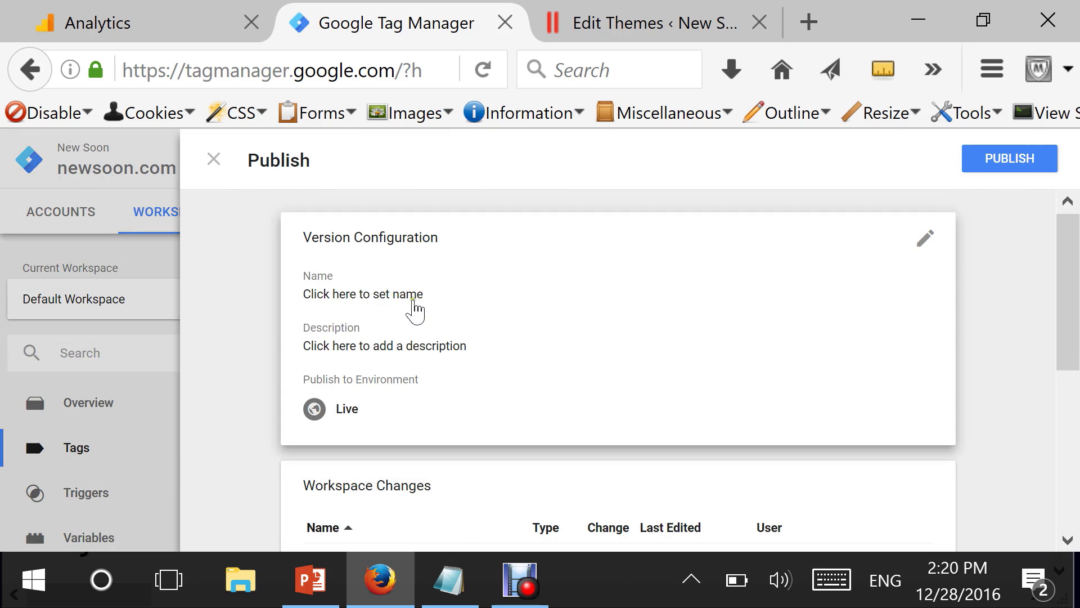
pyautogui.click(434, 294)
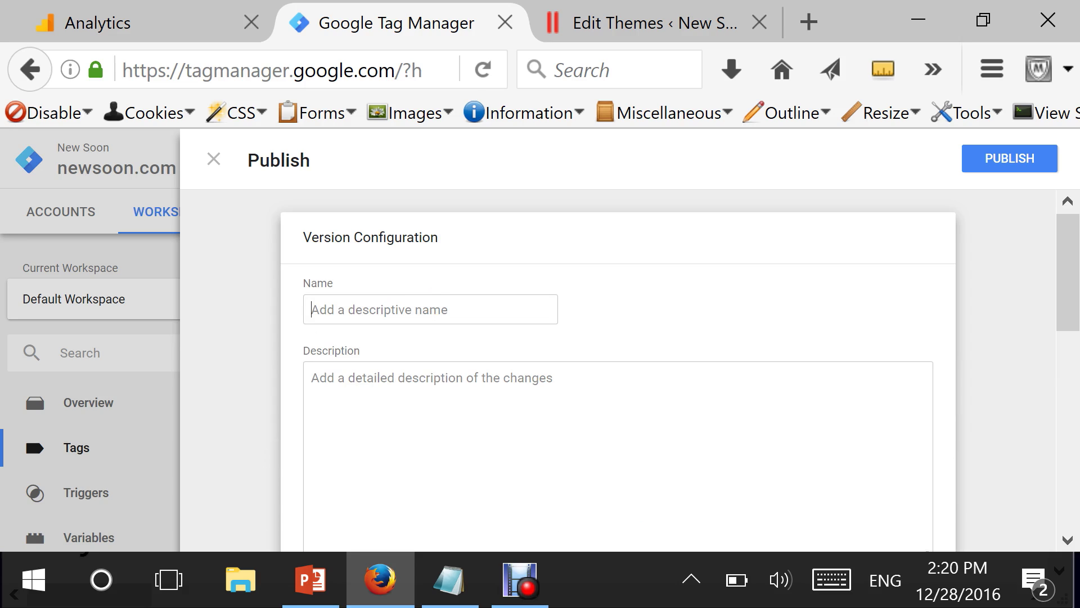
pyautogui.write('Cus')
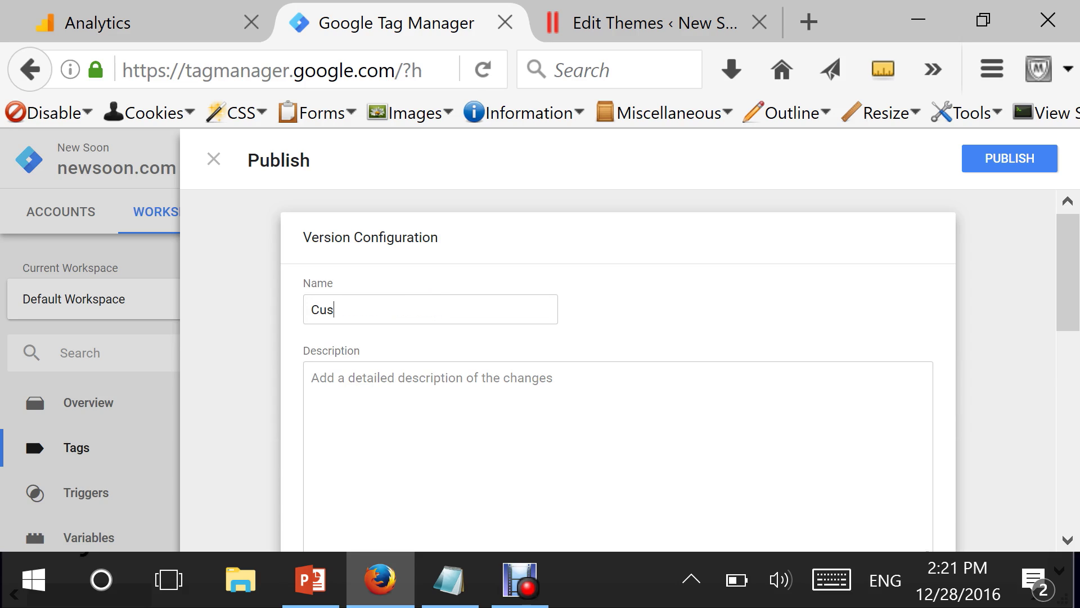
pyautogui.write('tom Visitor Dimension')
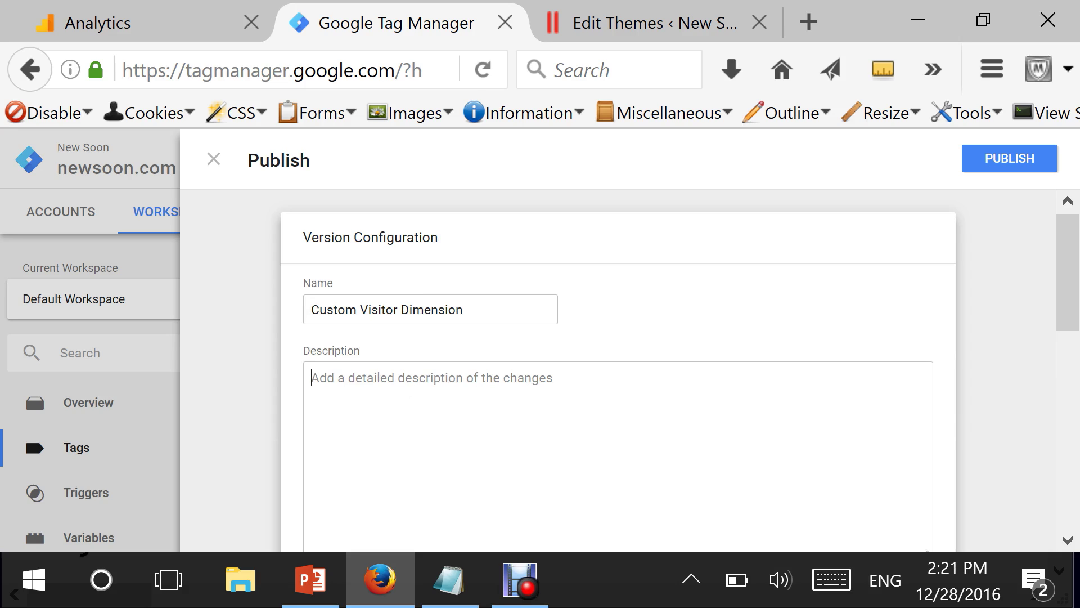
# Describe the version as Created Custom Dimensions (VisitorMembershipType, VisitorLogged, VisitorIsPaidMember) and publish it.
pyautogui.write('Custom Dimensions (')
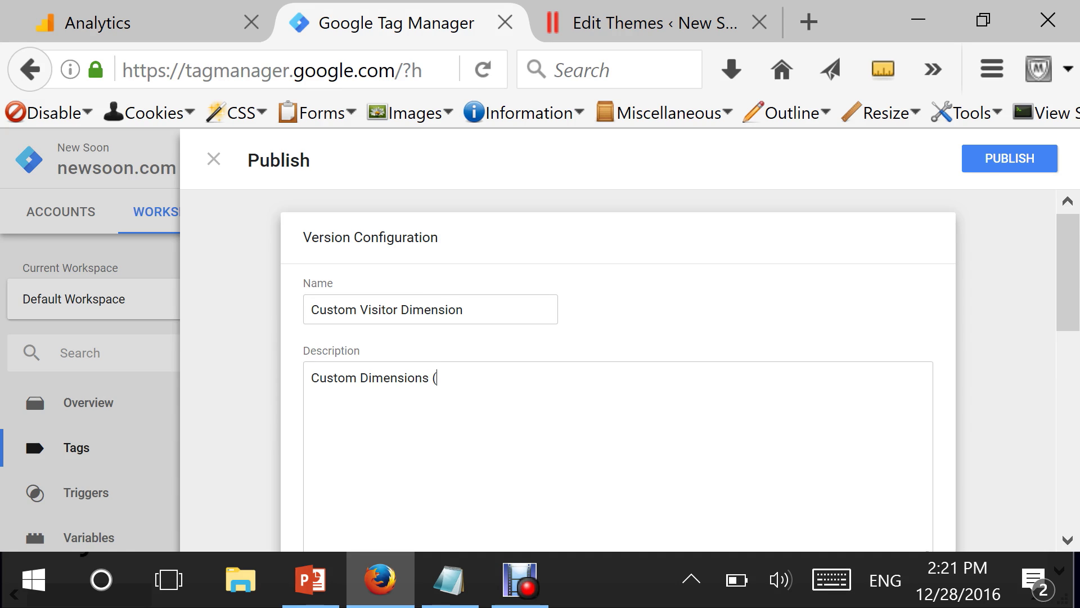
pyautogui.write('VisitorMembershipType, ')
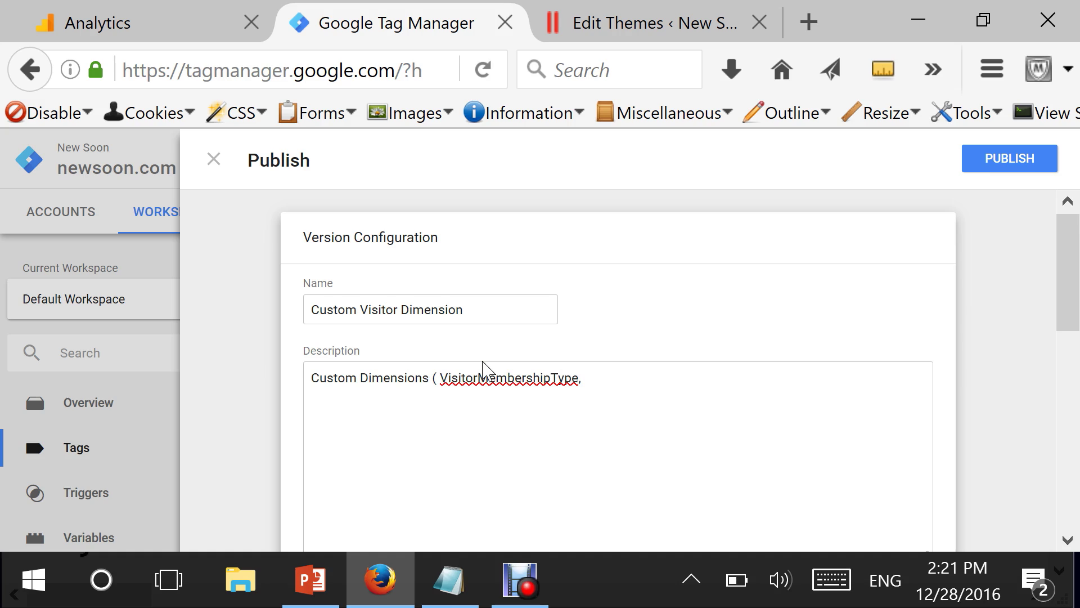
pyautogui.write('VisitorIsLo')
pyautogui.write('gged, Vis')
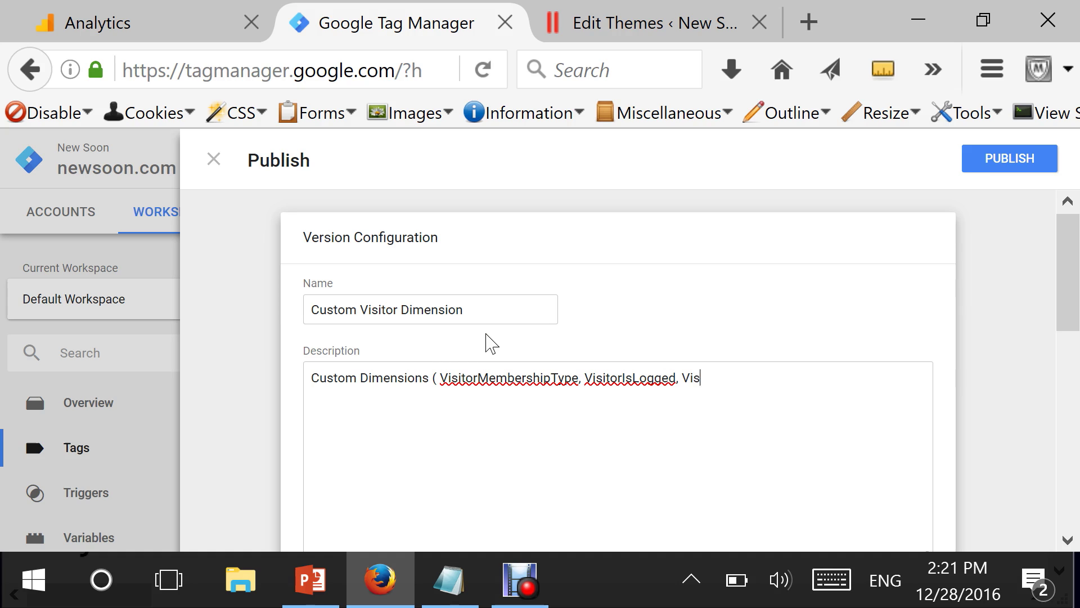
pyautogui.write('itorIsPaidMember')
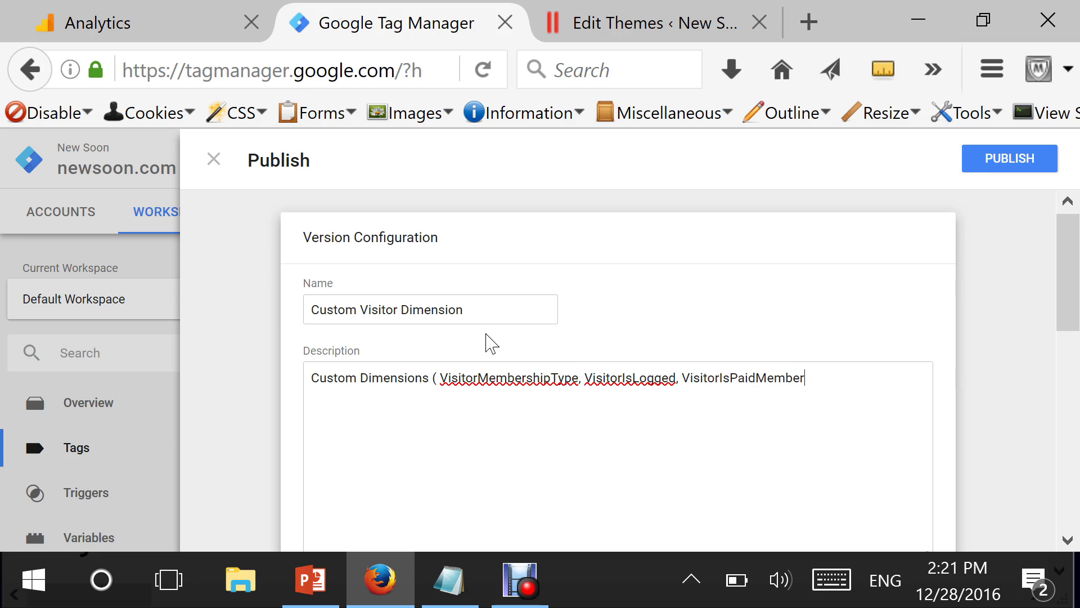
pyautogui.write(')')
pyautogui.click(309, 378)
pyautogui.write('Created')
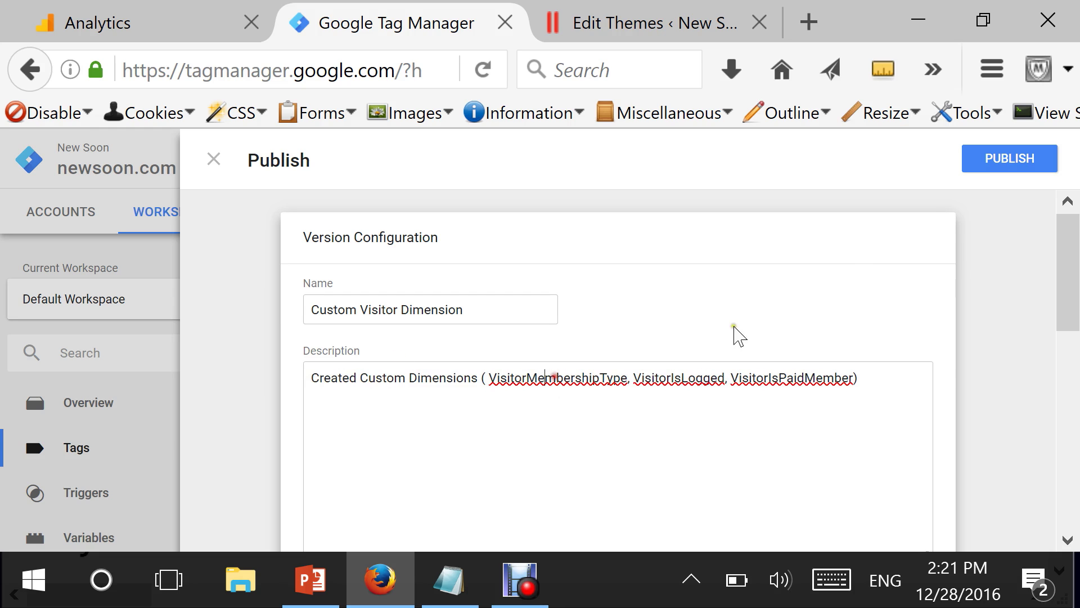
pyautogui.click(978, 159)
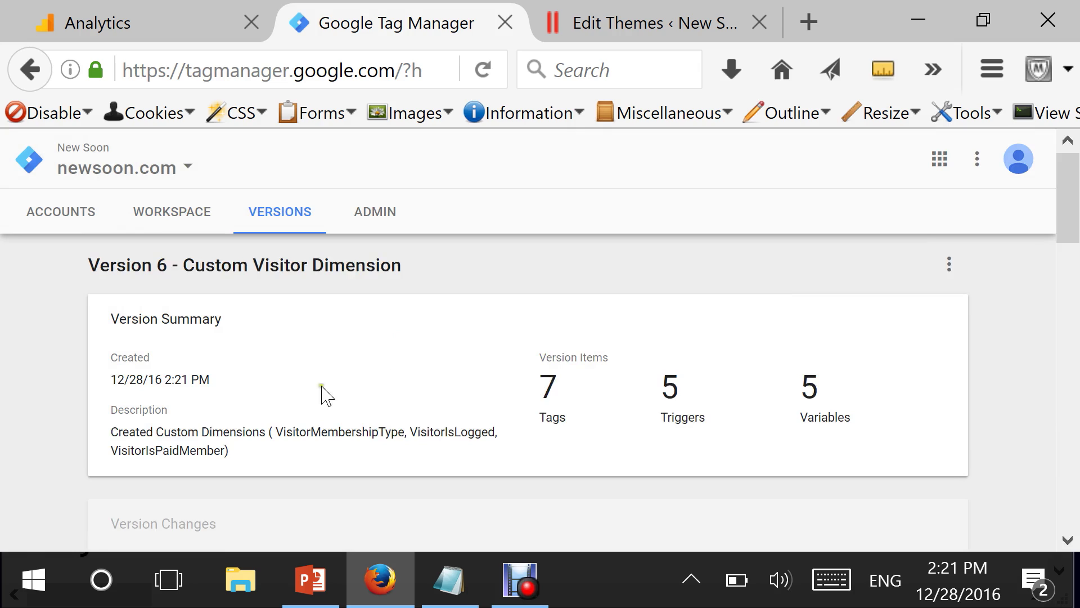
pyautogui.click(1069, 228)
pyautogui.scroll(-3, 1067, 236)
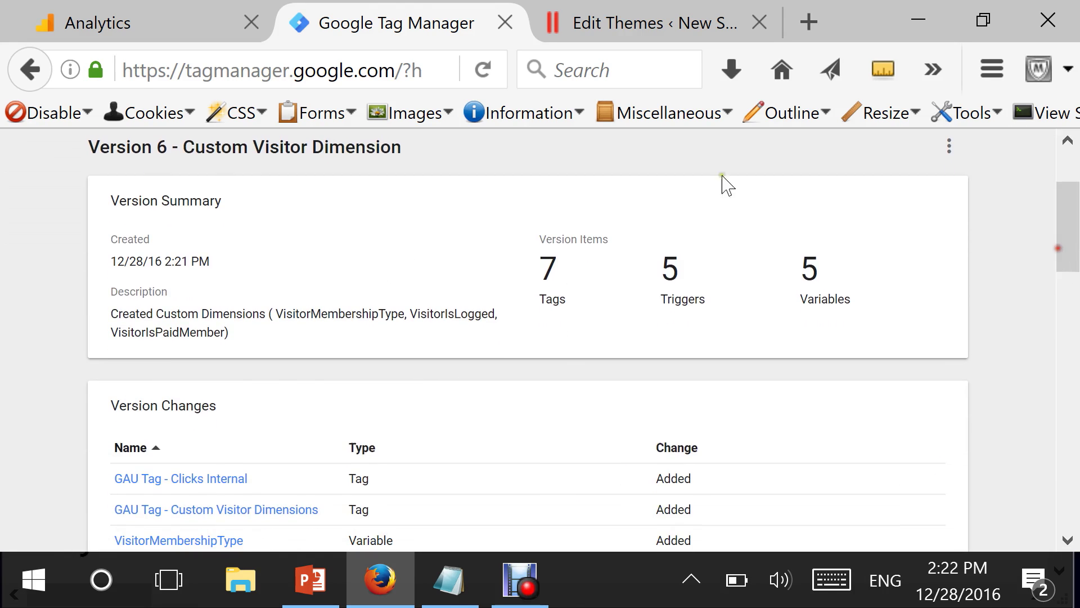
pyautogui.click(146, 28)
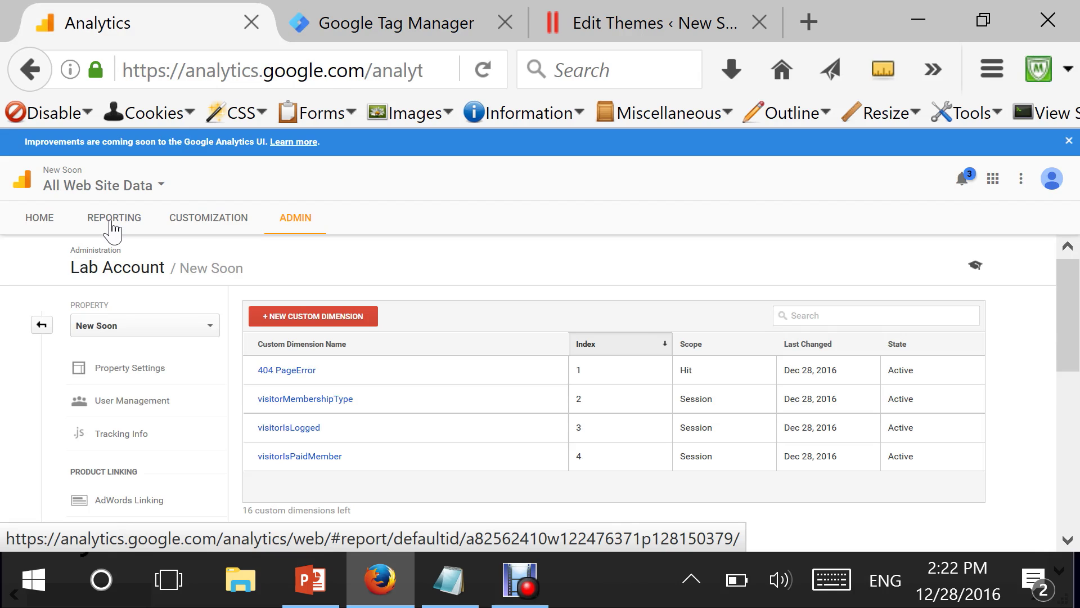
pyautogui.click(360, 31)
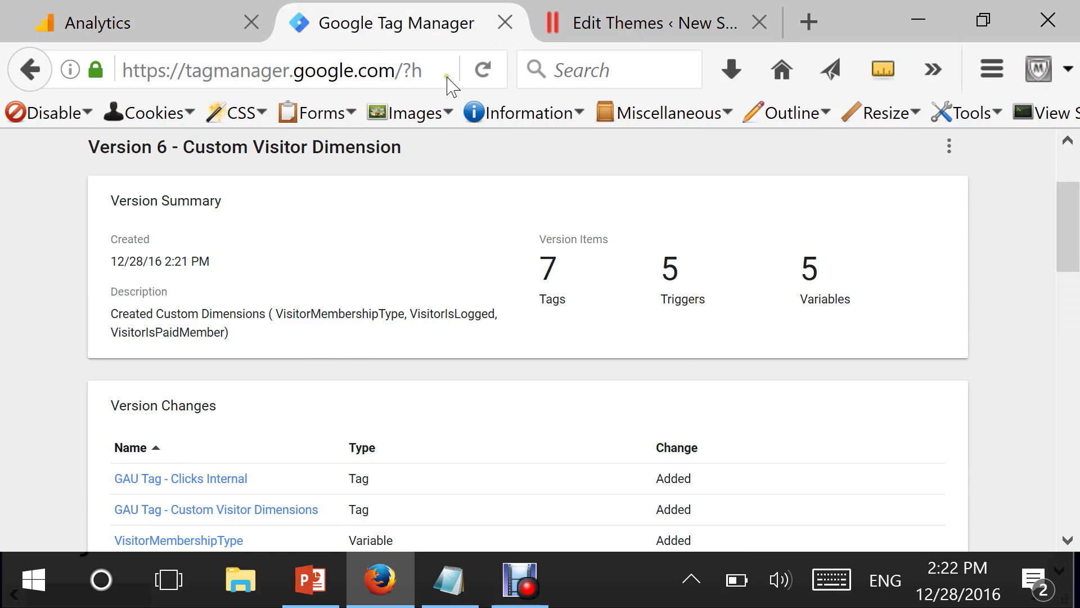
pyautogui.click(554, 34)
# Review footer.php's dataLayer push, highlighting the three visitor lines and the visitorLogged event line.
pyautogui.scroll(-5, 405, 450)
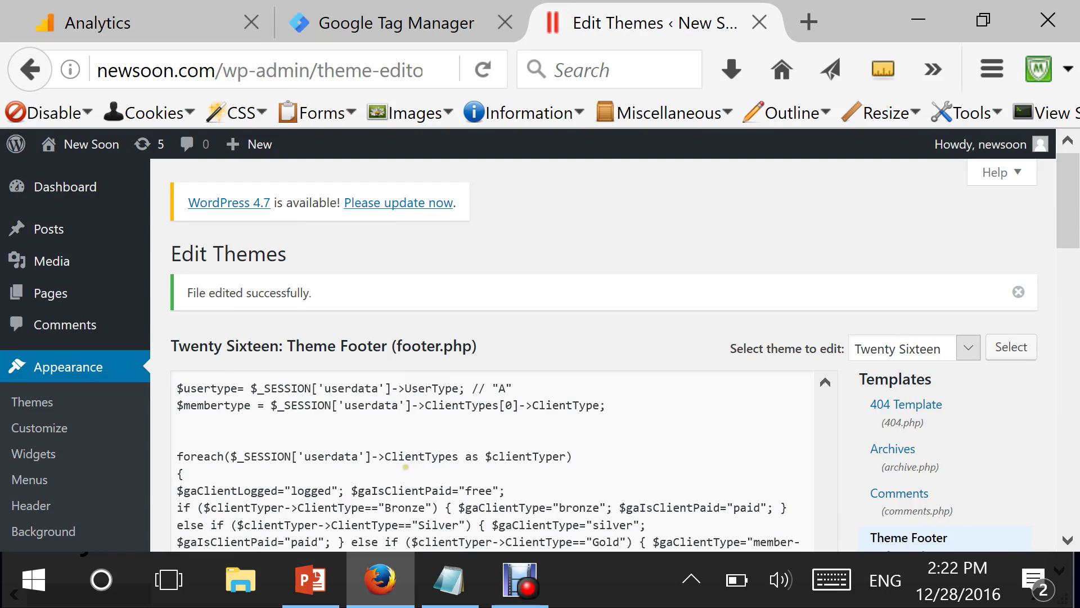
pyautogui.scroll(-2, 168, 385)
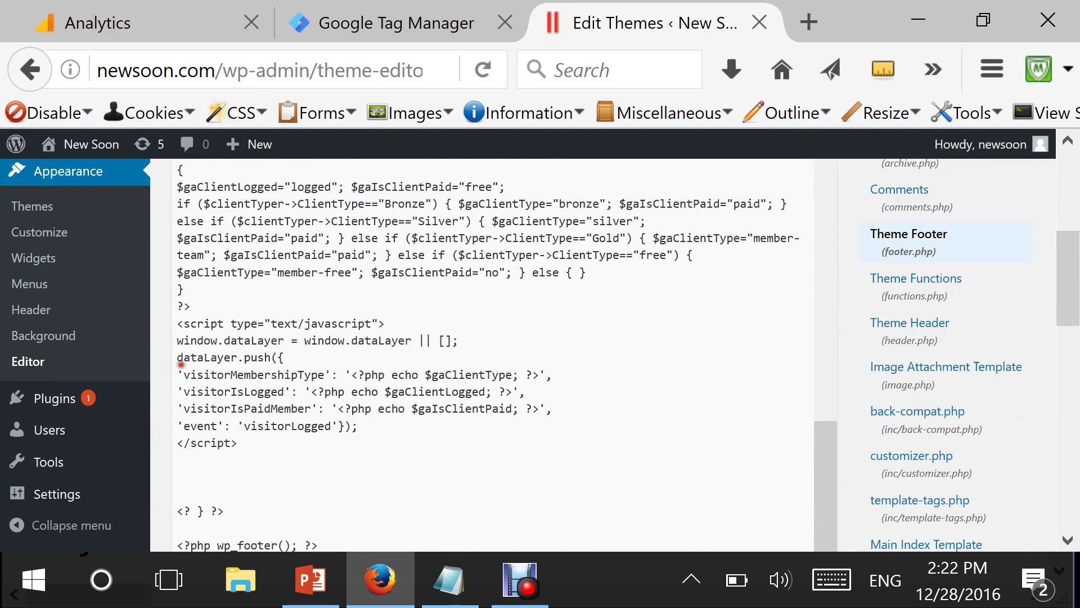
pyautogui.moveTo(180, 364); pyautogui.dragTo(524, 411)
pyautogui.click(524, 411)
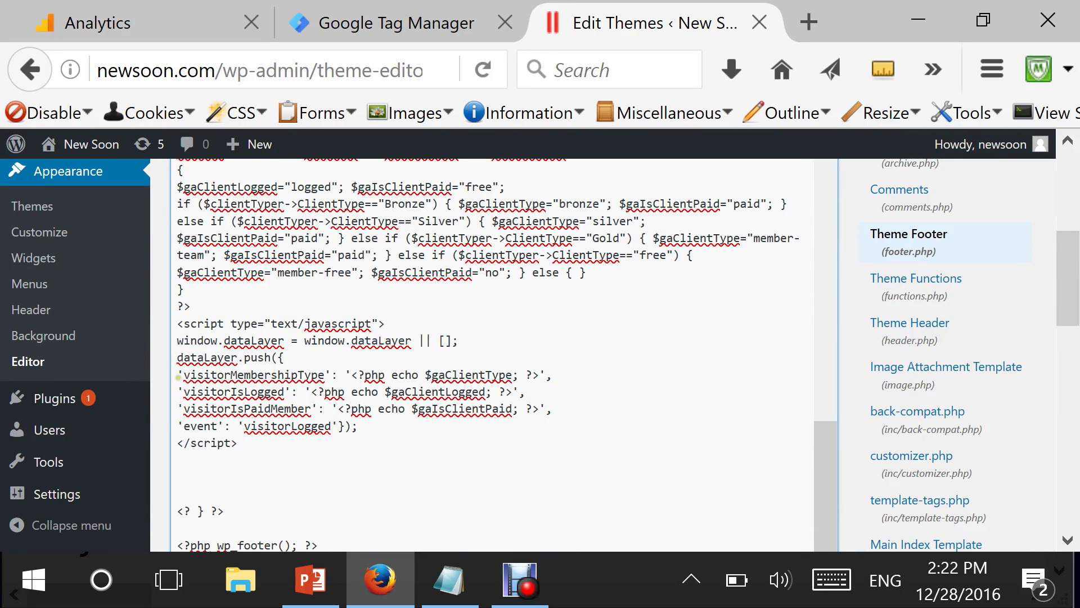
pyautogui.moveTo(177, 375); pyautogui.dragTo(540, 410)
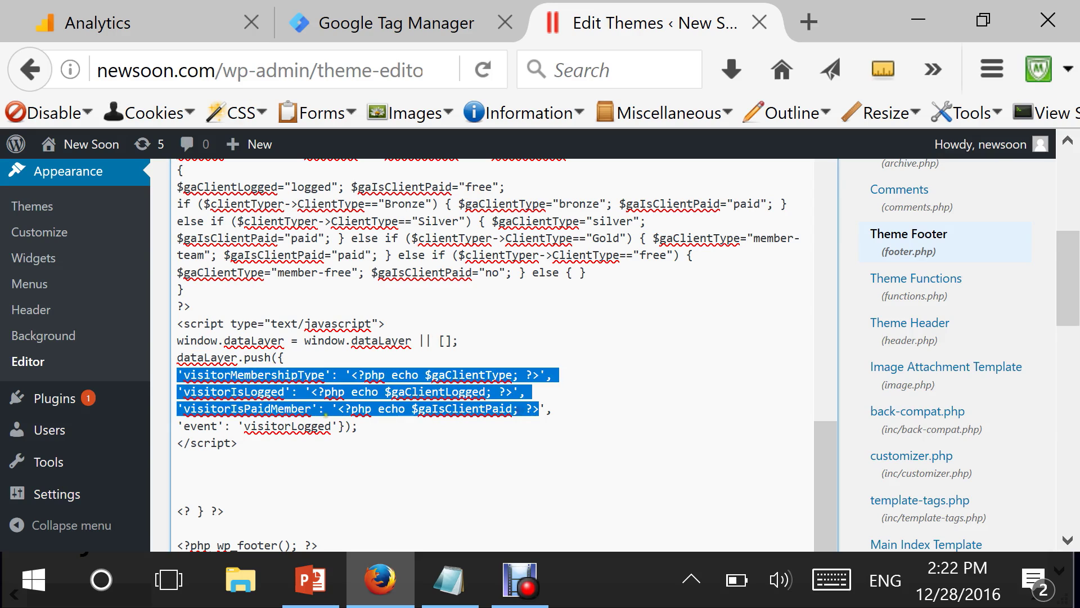
pyautogui.click(325, 409)
pyautogui.moveTo(178, 427); pyautogui.dragTo(358, 427)
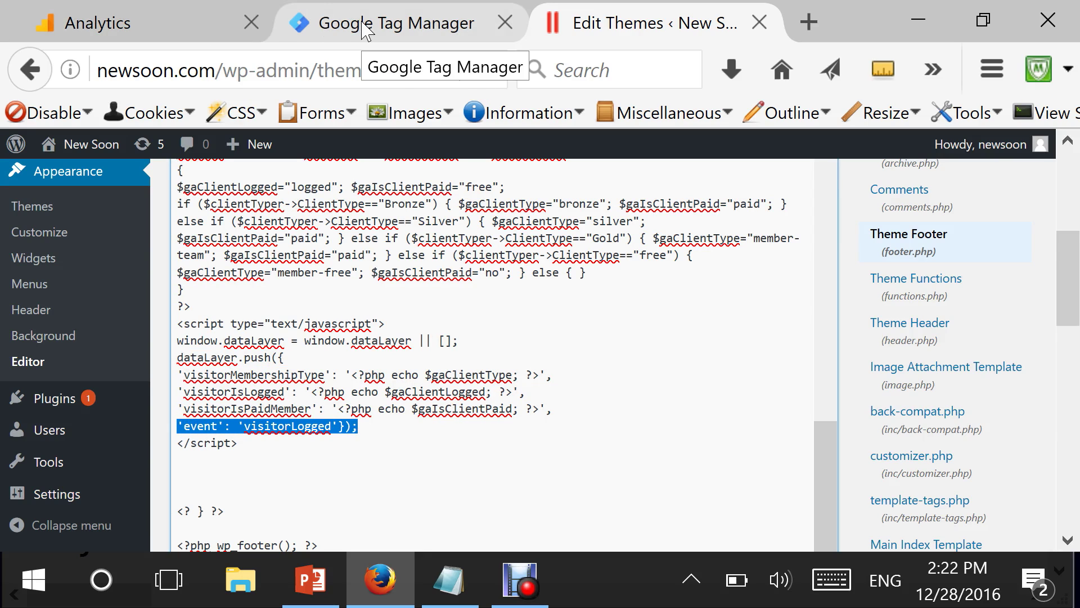
pyautogui.click(133, 24)
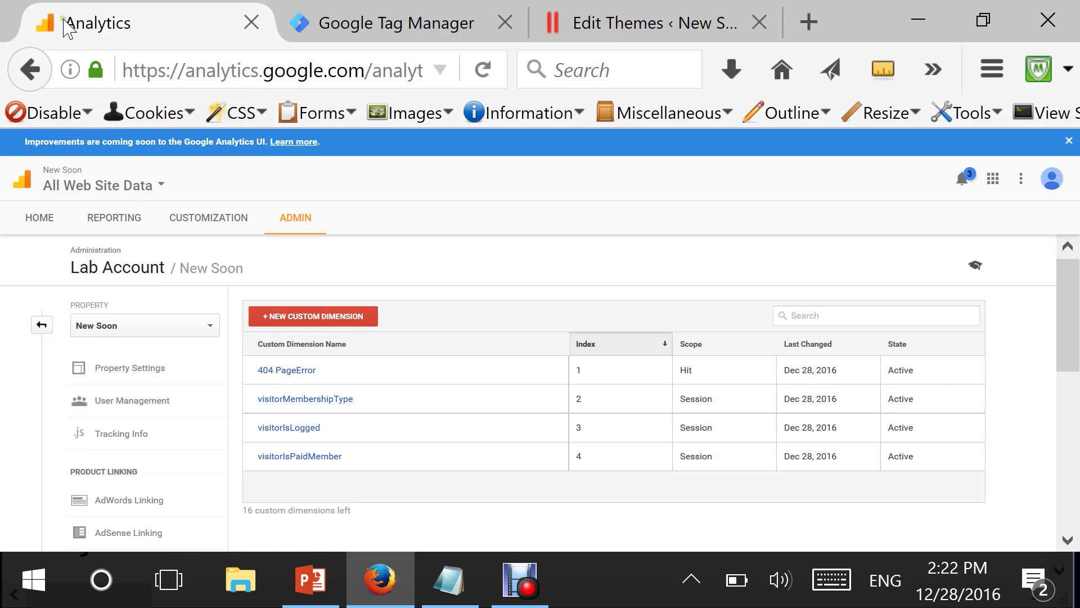
# Go from Reporting through Real-Time Overview to the Real-Time Events report.
pyautogui.click(93, 215)
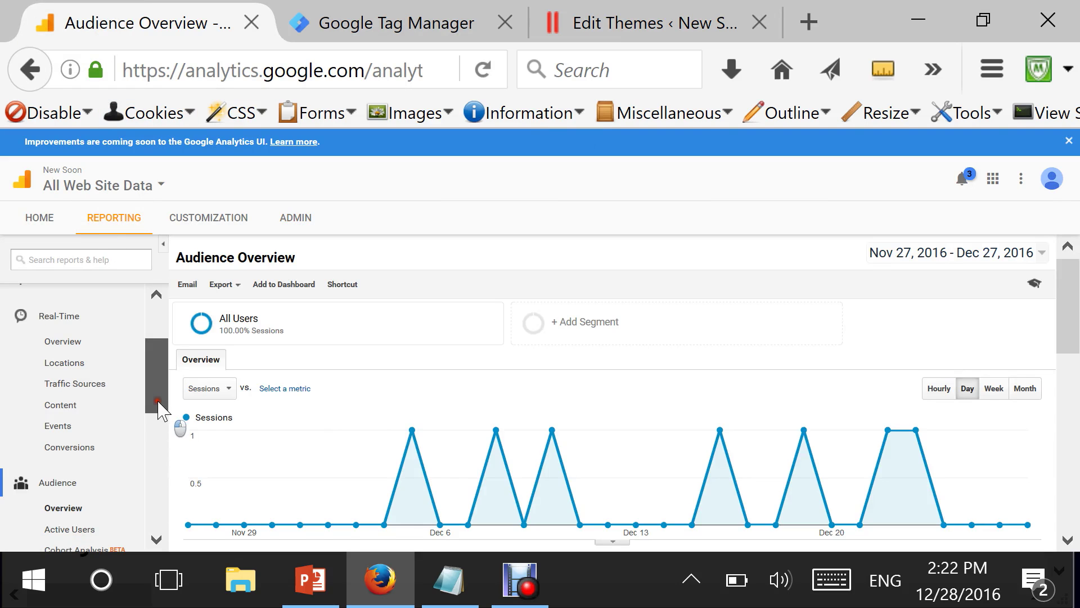
pyautogui.scroll(-1, 163, 410)
pyautogui.moveTo(161, 410); pyautogui.dragTo(159, 394)
pyautogui.click(65, 350)
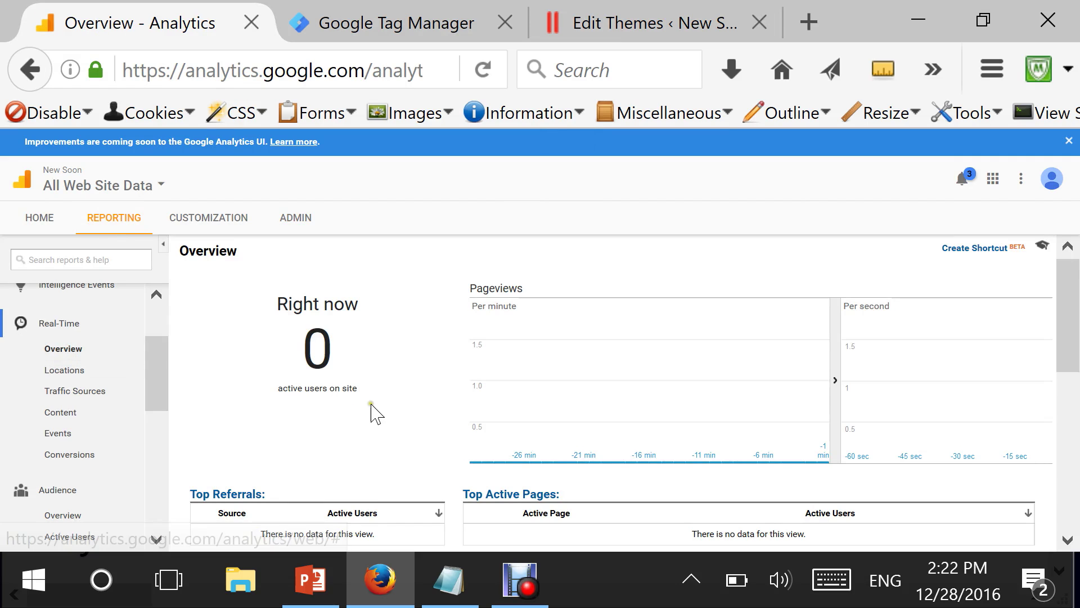
pyautogui.scroll(-2, 373, 410)
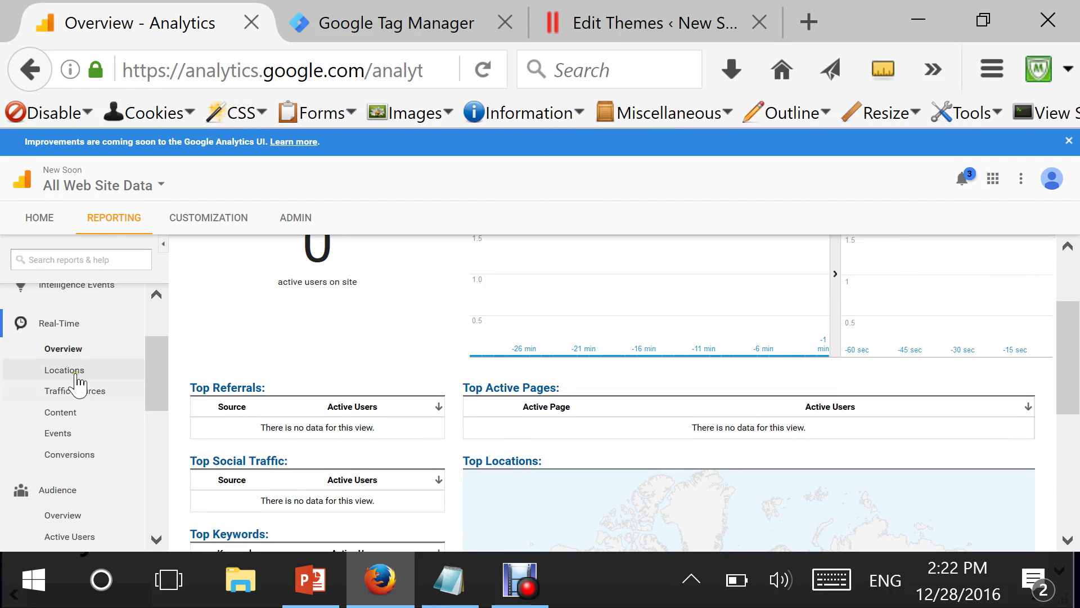
pyautogui.click(58, 440)
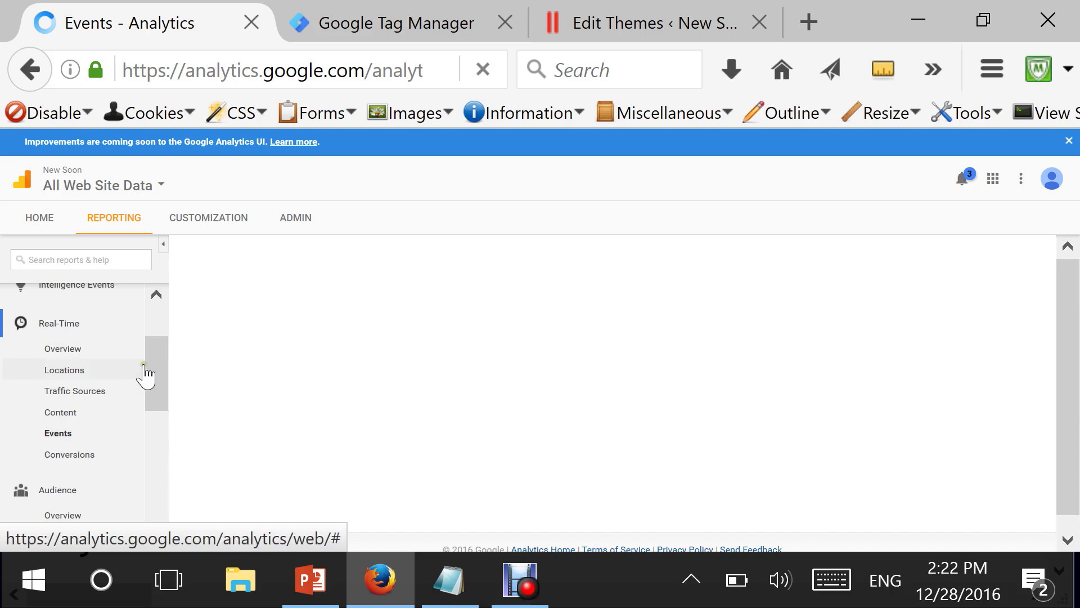
pyautogui.moveTo(155, 362); pyautogui.dragTo(159, 387)
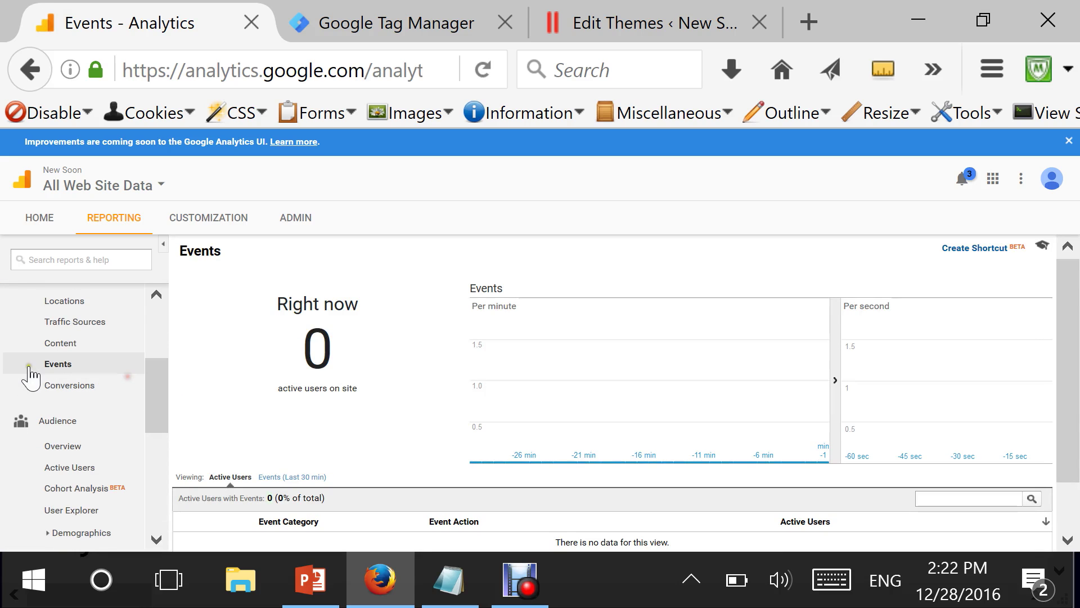
pyautogui.scroll(-1, 343, 422)
pyautogui.scroll(-1, 343, 424)
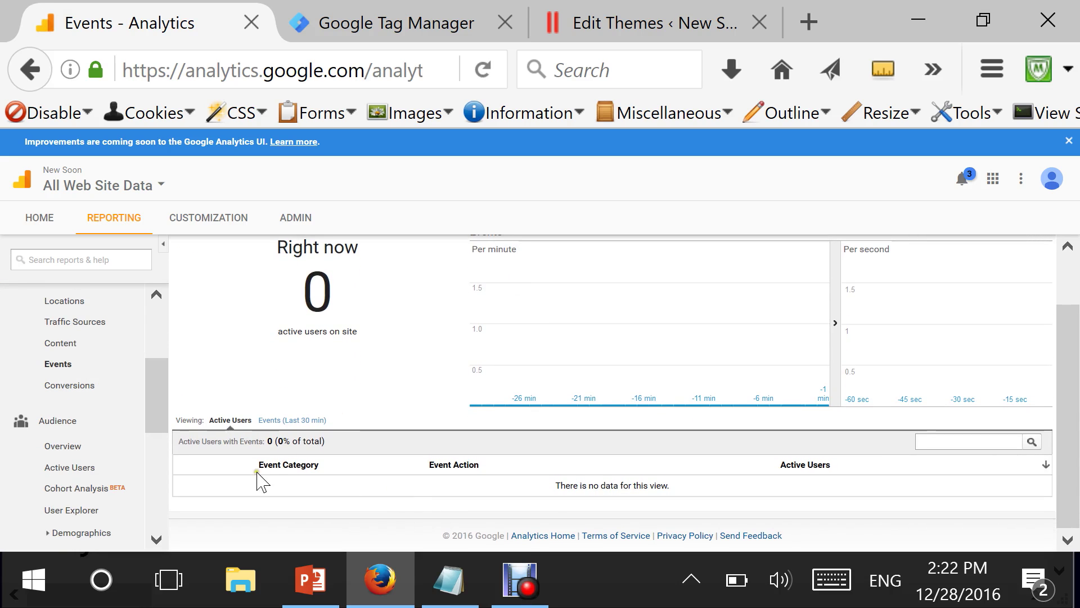
pyautogui.moveTo(258, 466); pyautogui.dragTo(817, 462)
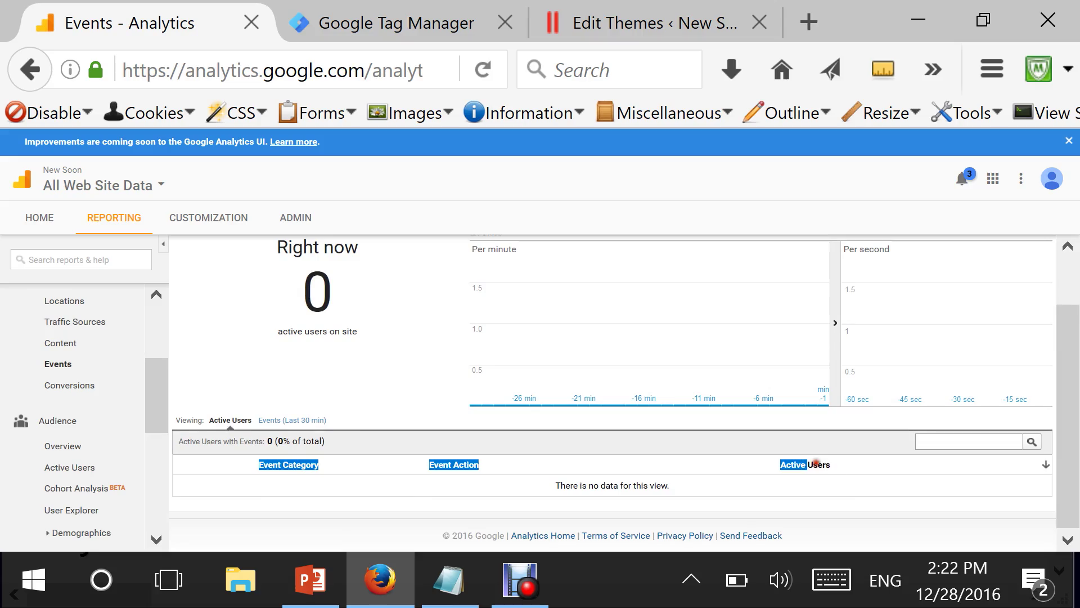